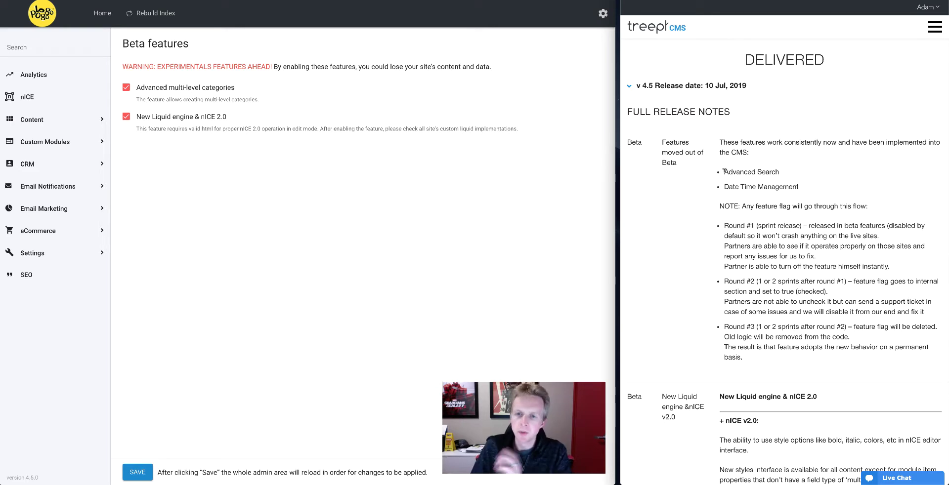
Highlight the features moved out of Beta, the feature flag flow and the nICE v2.0 heading in the v 4.5 release notes
left_click_drag(723, 172, 805, 191)
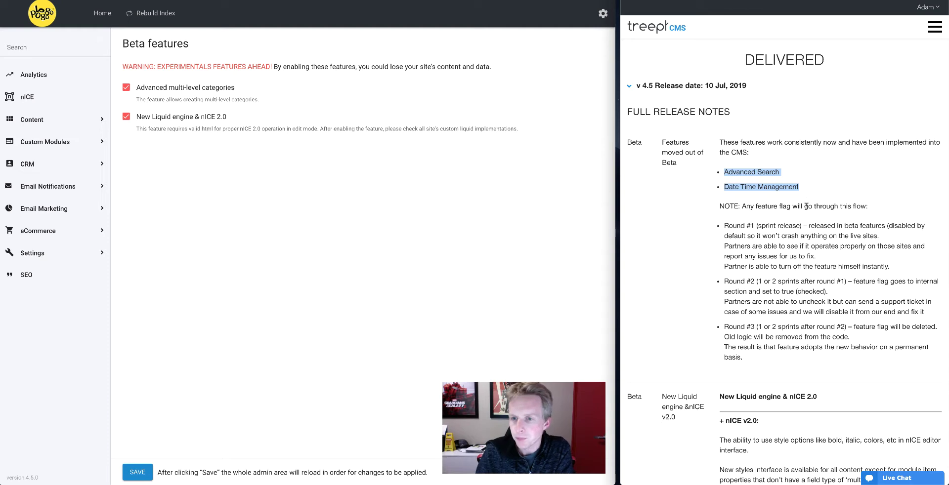
left_click_drag(719, 207, 824, 359)
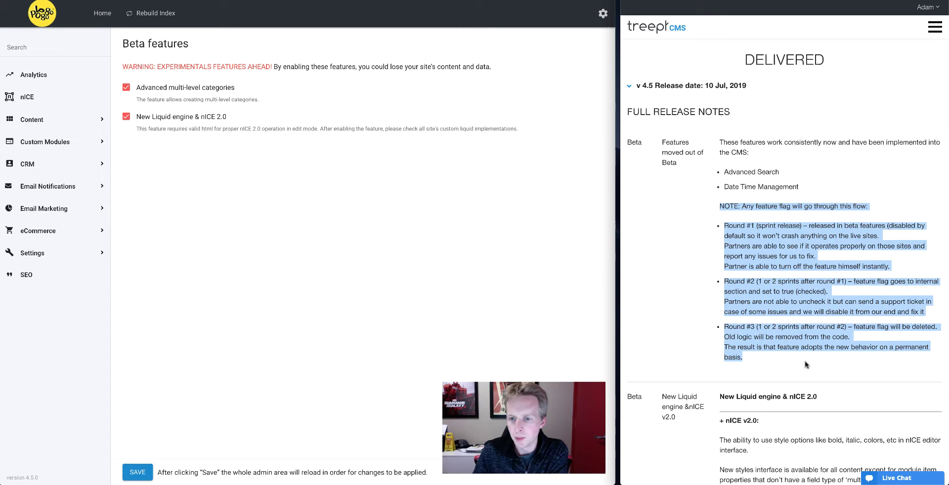
scroll(803, 365, "down", 4)
scroll(807, 365, "down", 3)
left_click(682, 80)
left_click_drag(719, 81, 817, 80)
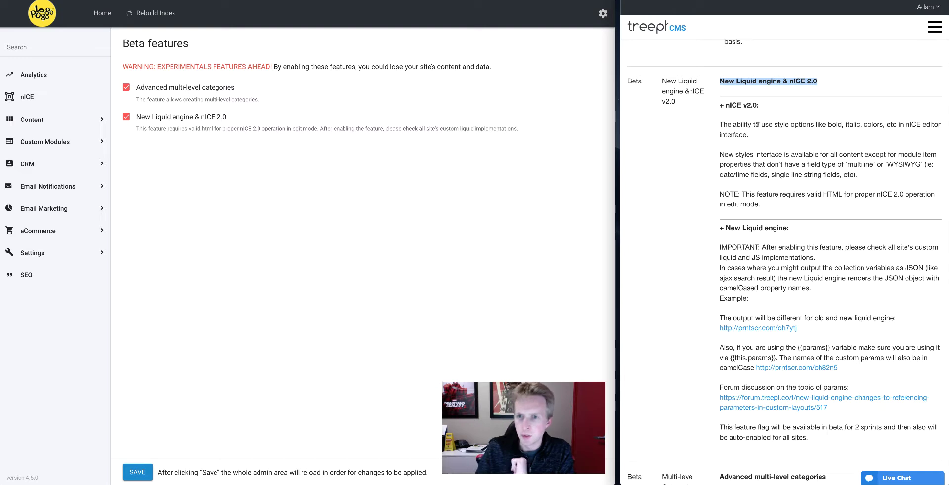
left_click_drag(759, 105, 725, 105)
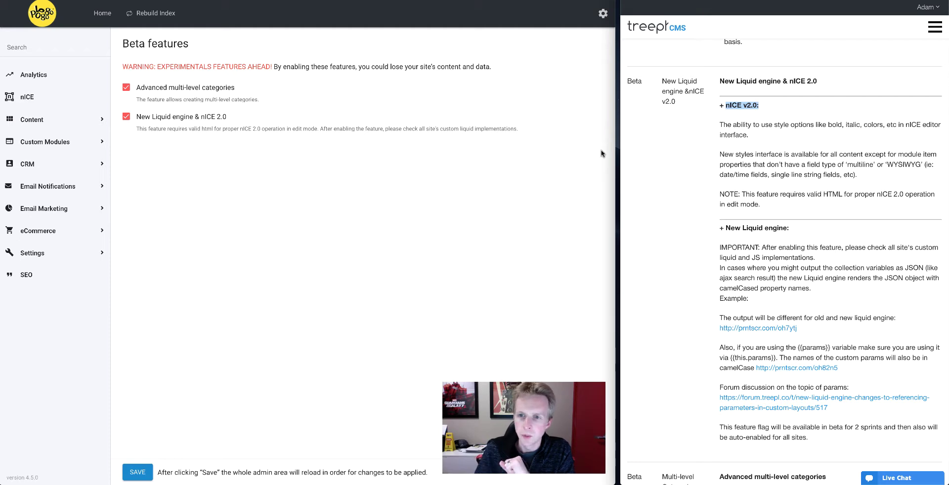
Open the "Make Your Business Today" post from Blog 1 in nICE edit mode
left_click(63, 110)
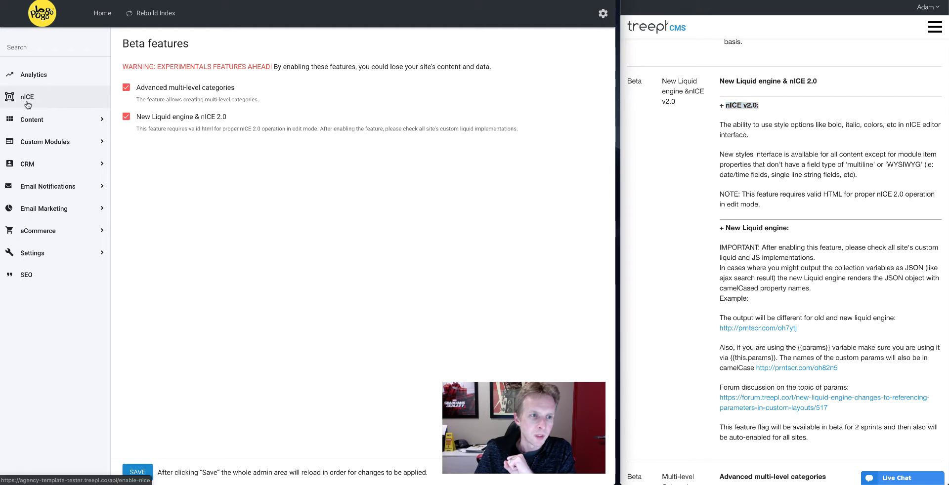
left_click(45, 123)
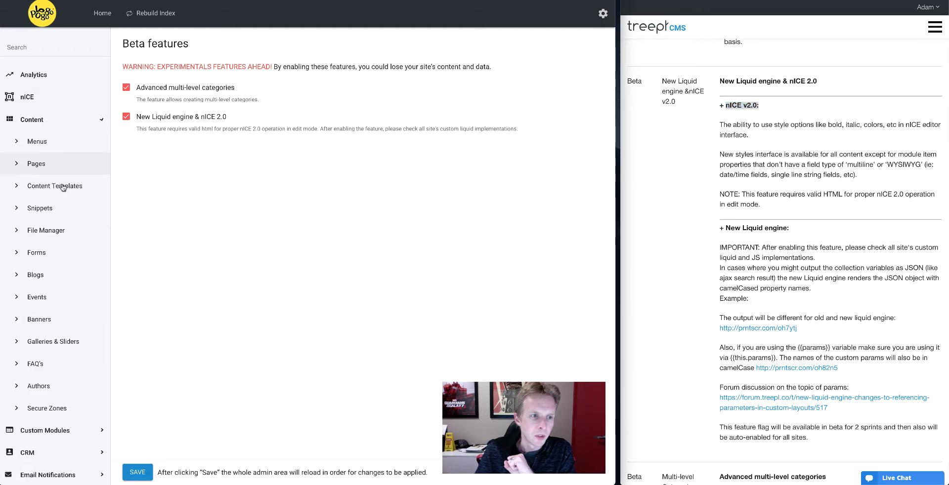
left_click(56, 281)
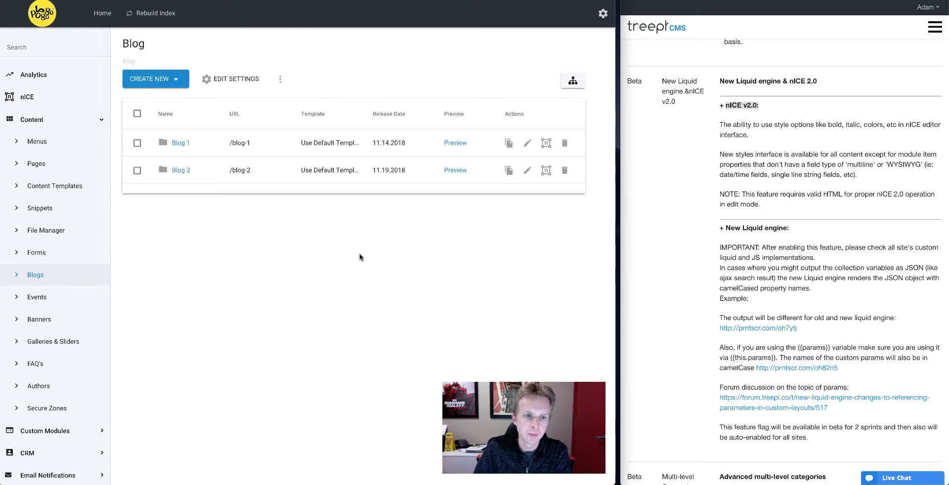
left_click(181, 143)
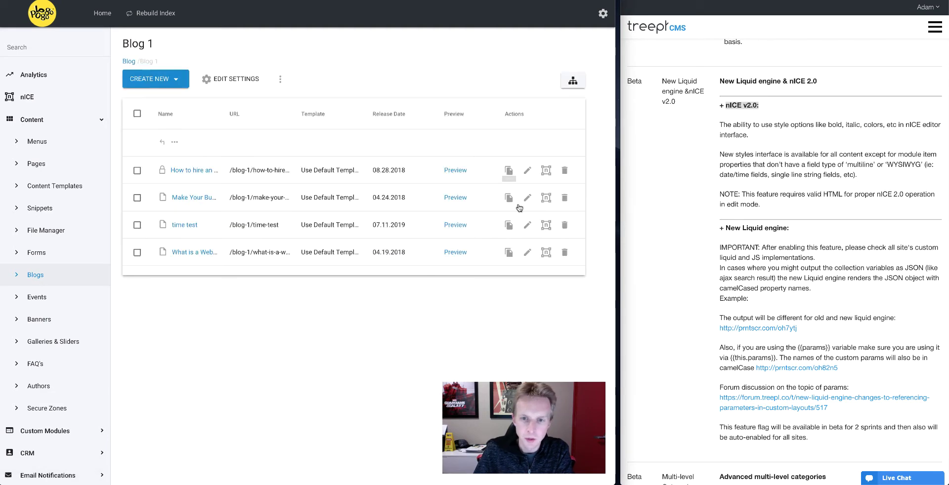
left_click(546, 199)
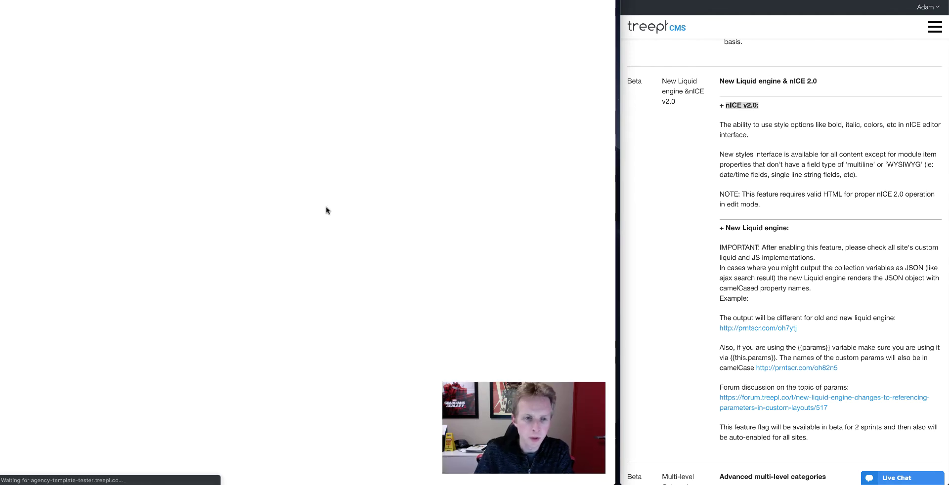
Select text in the post's heading, its body paragraph and the About Blog paragraph in turn to check each for inline styling options
scroll(229, 358, "down", 2)
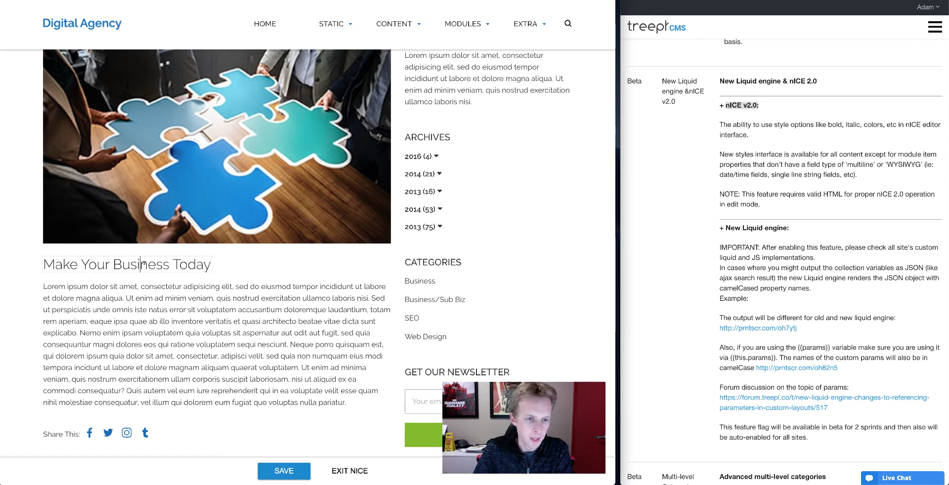
double_click(118, 264)
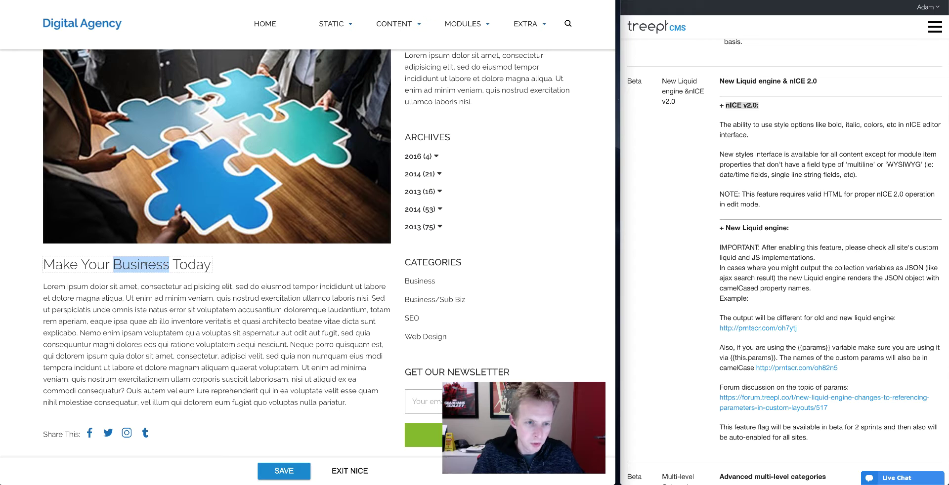
left_click(162, 287)
triple_click(153, 286)
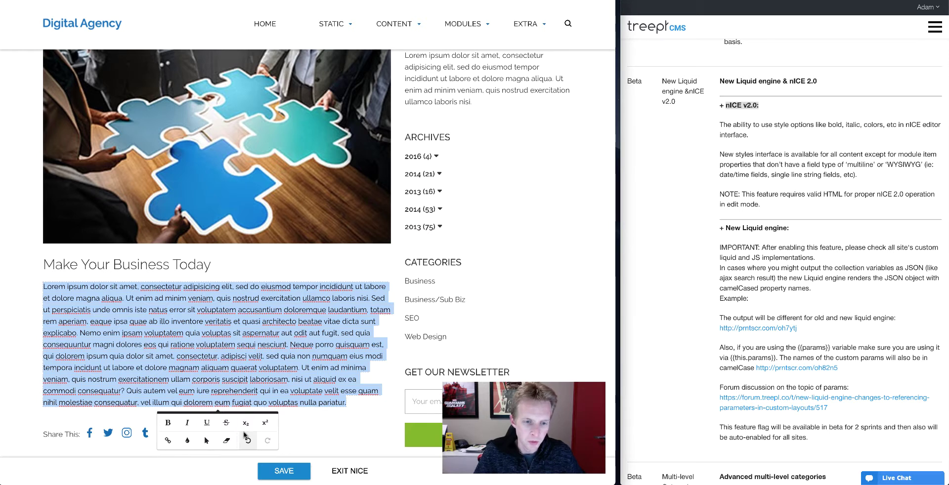
left_click(171, 310)
scroll(248, 299, "up", 2)
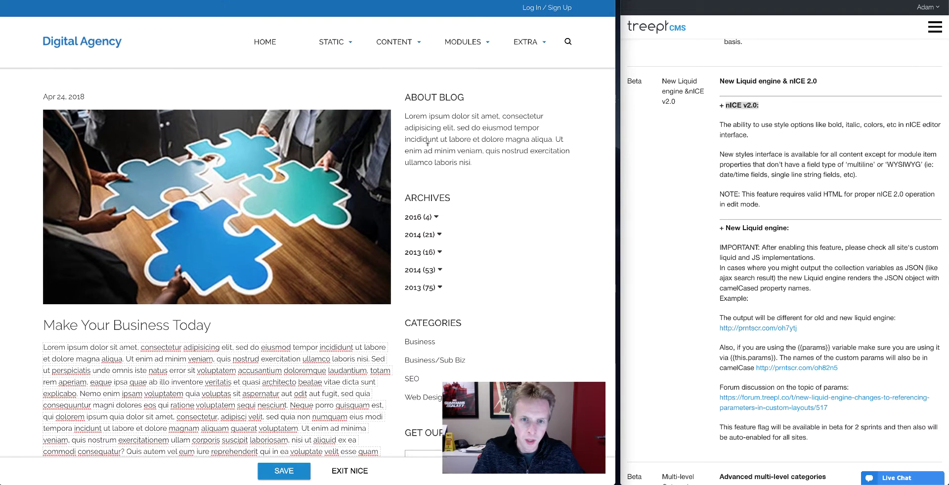
triple_click(461, 126)
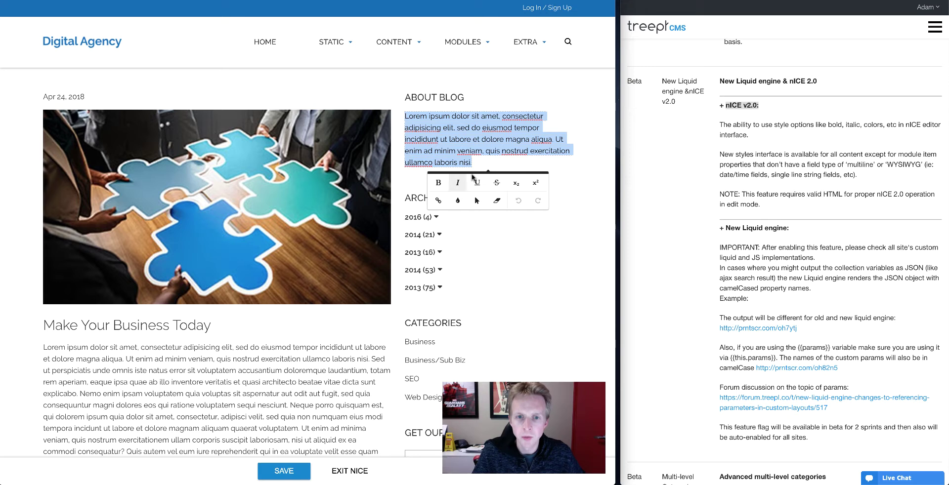
left_click(299, 317)
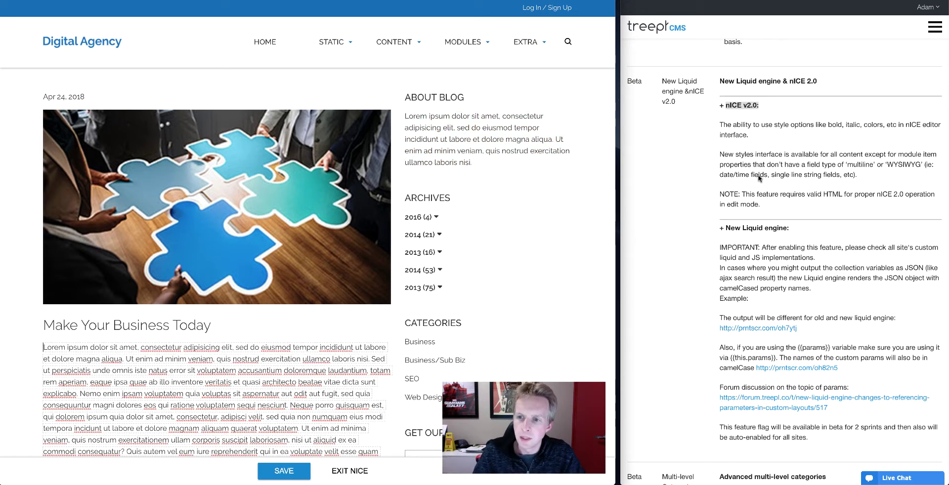
Review the post's content and select the word "Business" in its heading to recheck for styling options
scroll(244, 338, "down", 2)
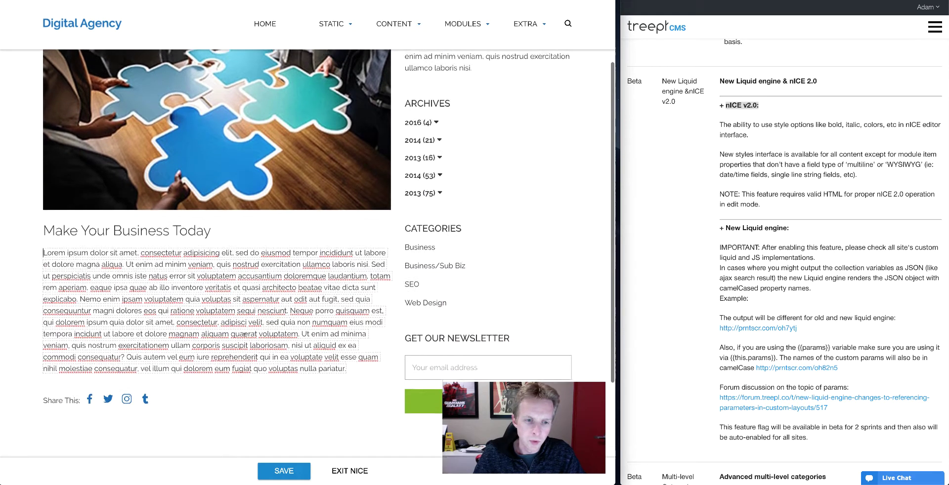
scroll(204, 313, "up", 1)
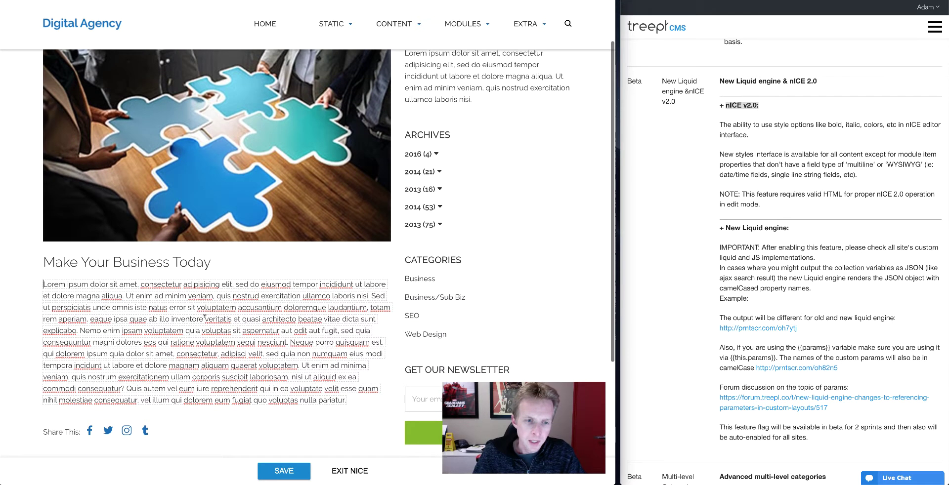
scroll(204, 312, "up", 2)
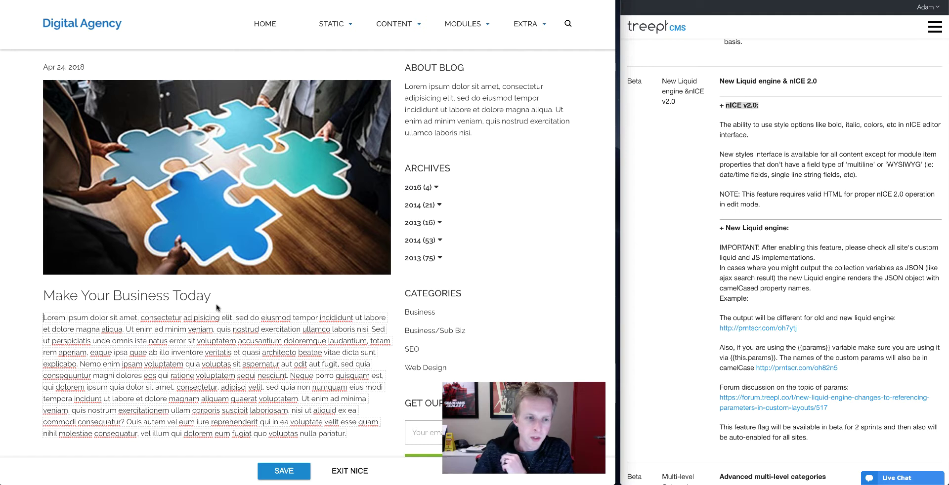
left_click(131, 295)
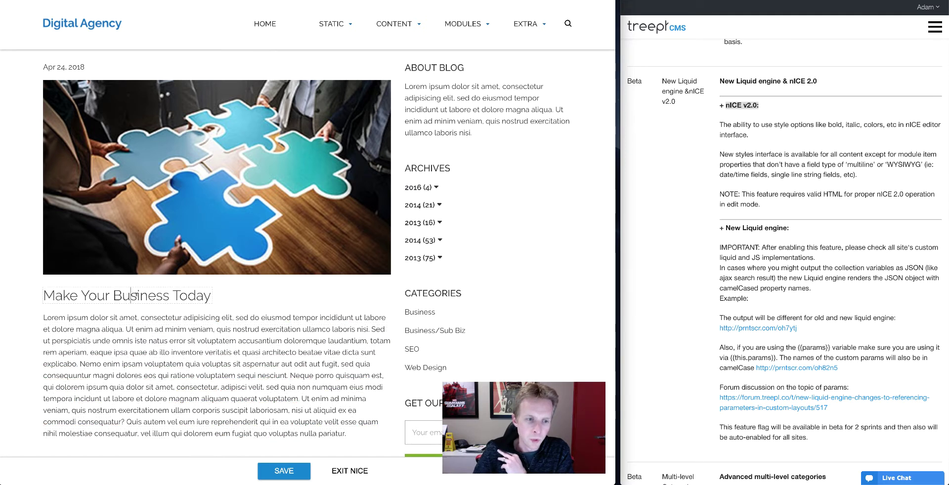
double_click(147, 295)
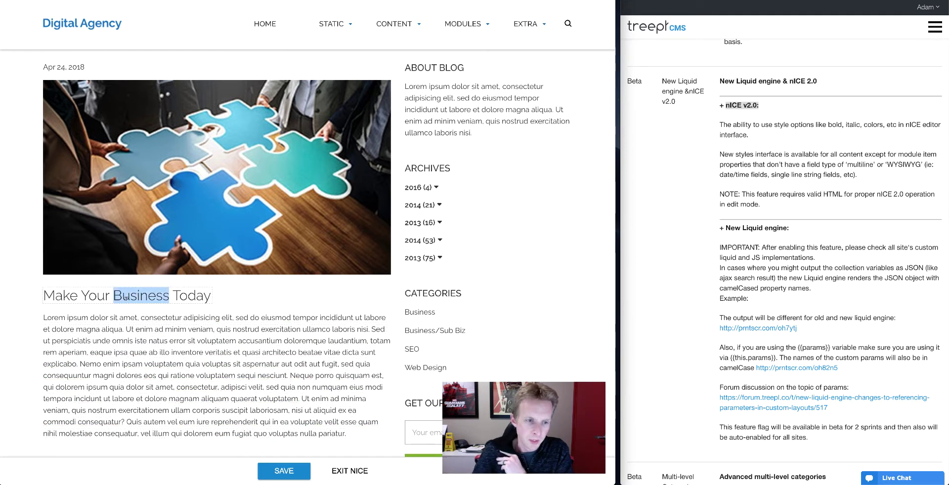
scroll(178, 306, "down", 1)
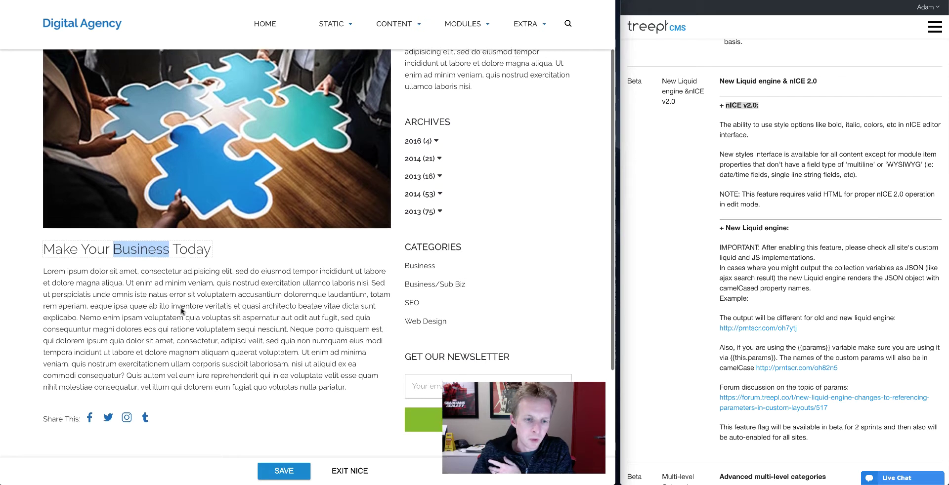
scroll(178, 306, "up", 2)
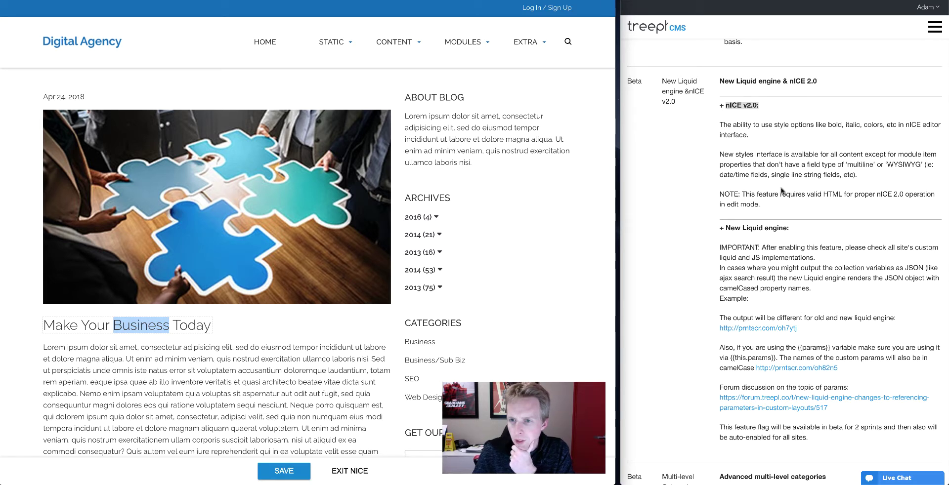
Highlight the note on valid HTML for nICE 2.0 and the New Liquid engine heading in the release notes
left_click_drag(720, 195, 774, 204)
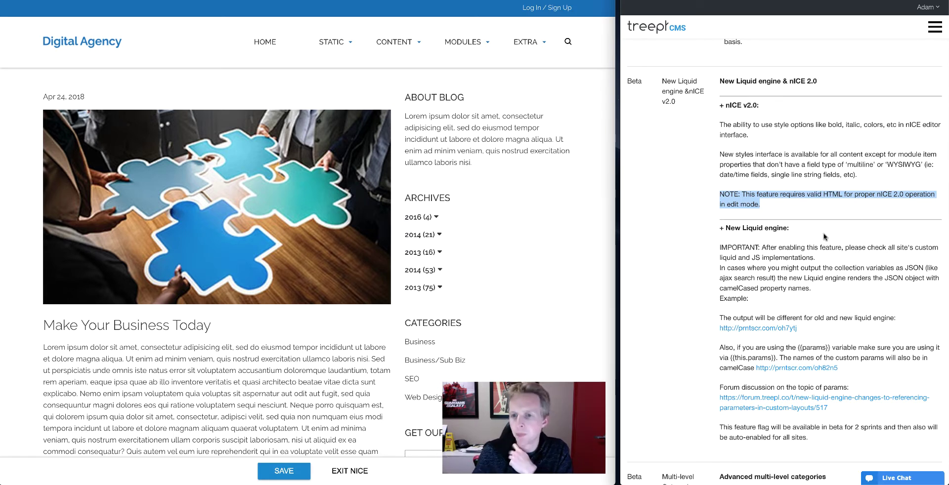
scroll(791, 244, "down", 1)
scroll(789, 244, "down", 1)
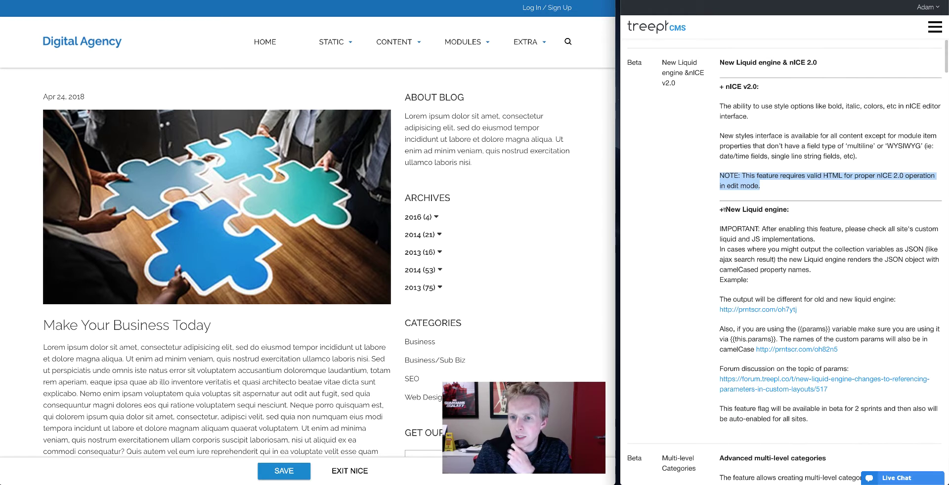
left_click(758, 209)
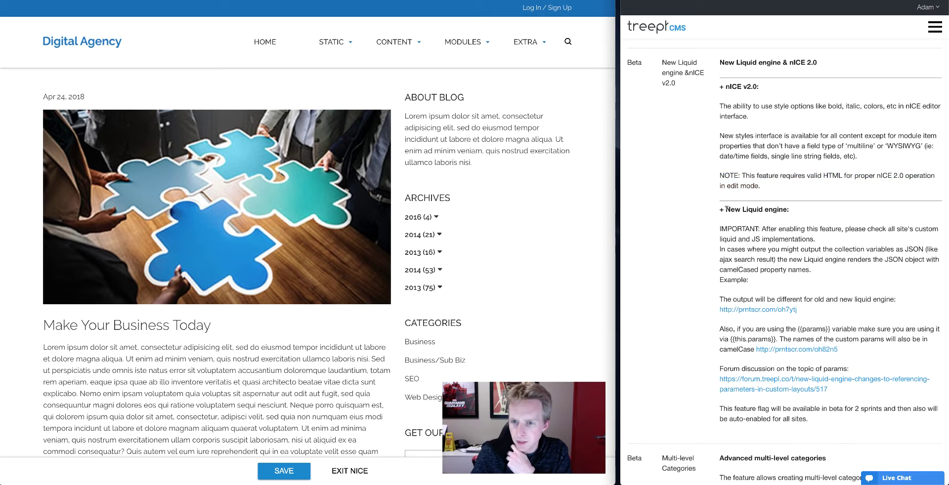
left_click_drag(724, 210, 792, 212)
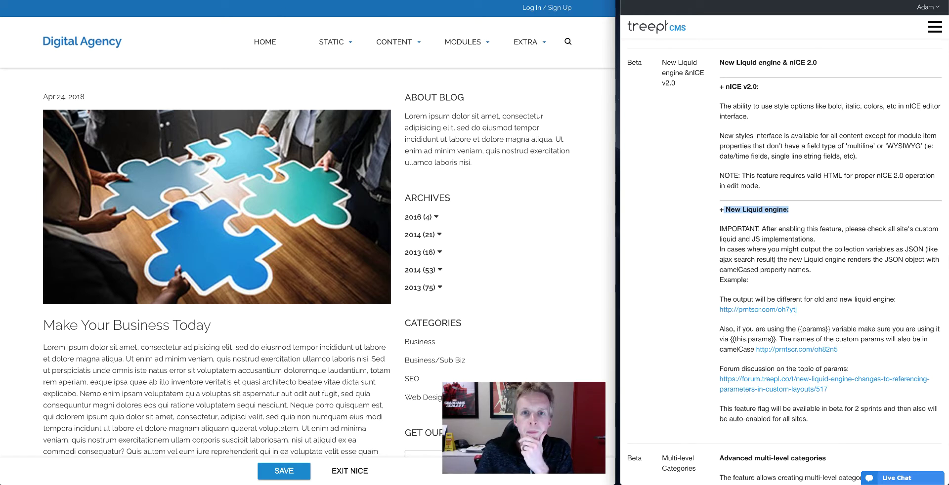
Switch to the Ultimate Migration Guide page and inspect its load-time breakdown, highlighting the TCP request duration
key("alt+Tab")
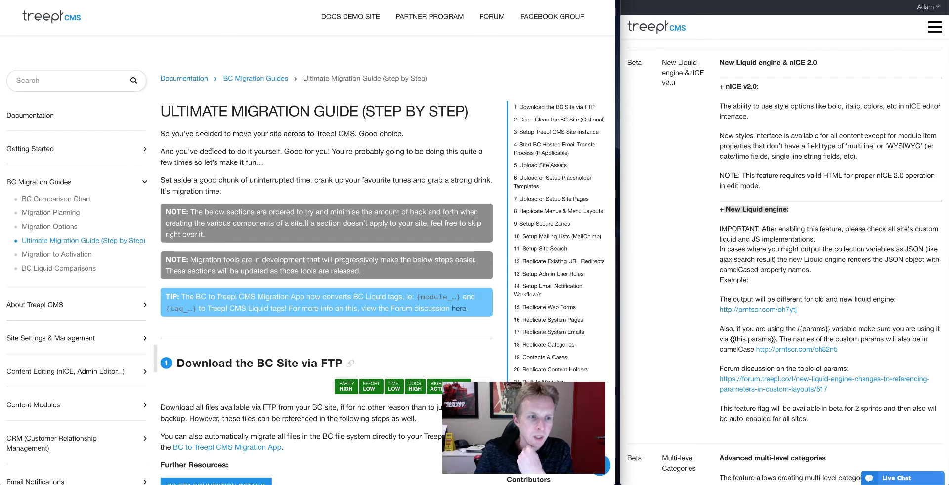
scroll(370, 153, "down", 1)
scroll(370, 153, "down", 2)
scroll(366, 151, "up", 2)
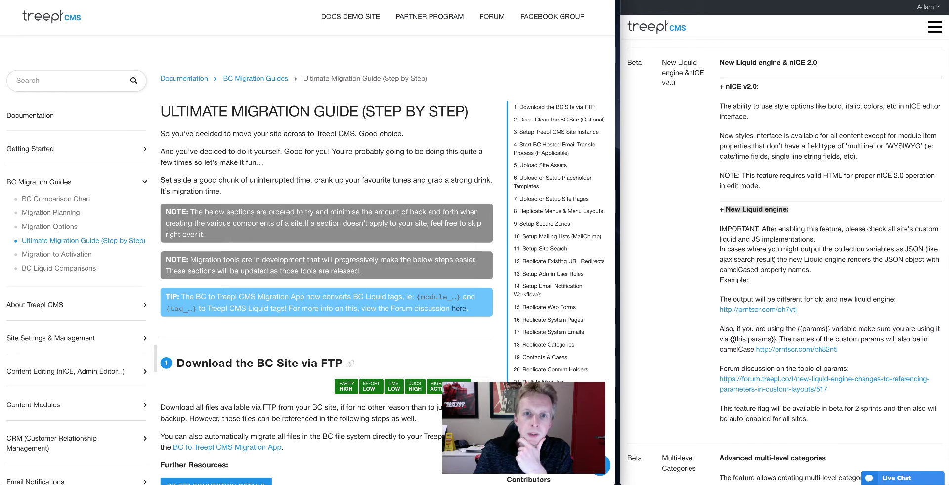
left_click(438, 0)
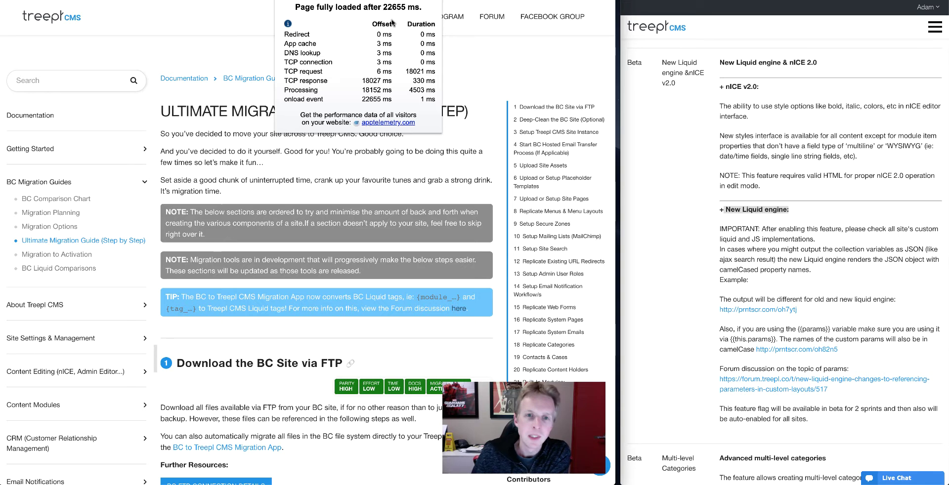
left_click_drag(405, 71, 426, 73)
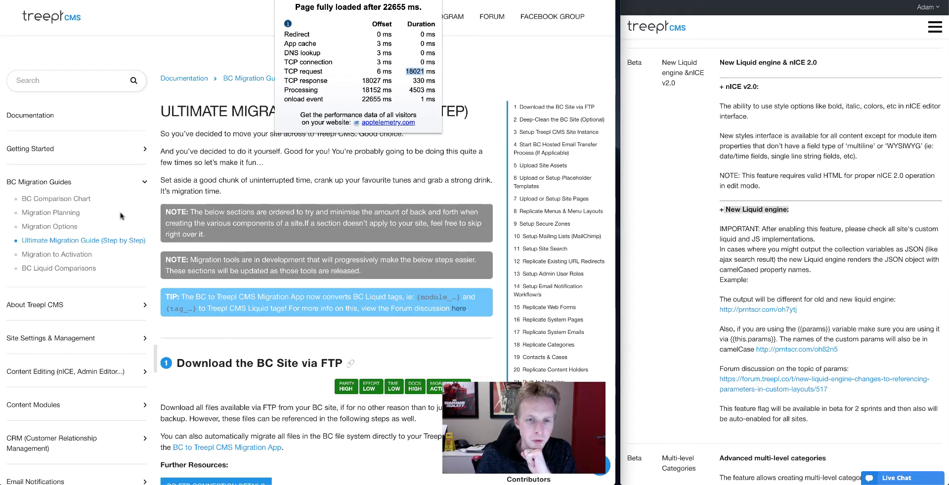
Inspect the load-time breakdown of the other version of the migration guide, highlight its TCP request duration, and close the breakdown
left_click(249, 43)
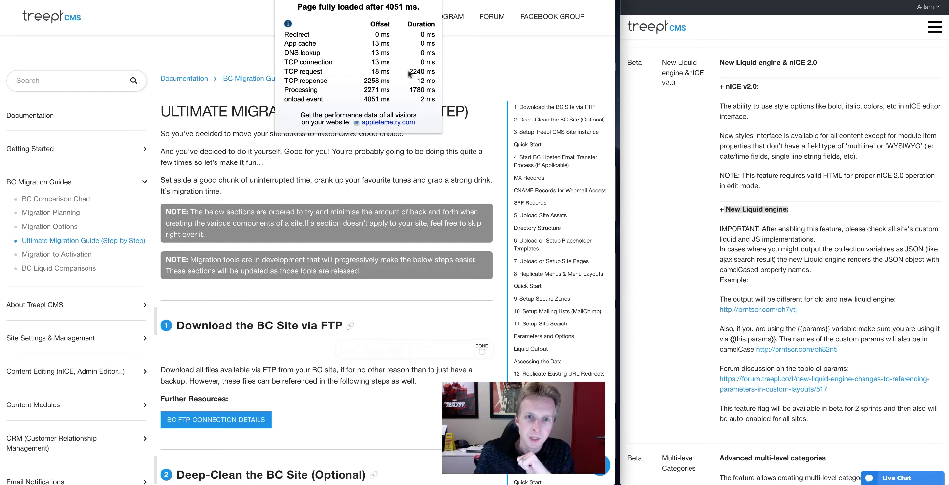
left_click_drag(408, 72, 427, 73)
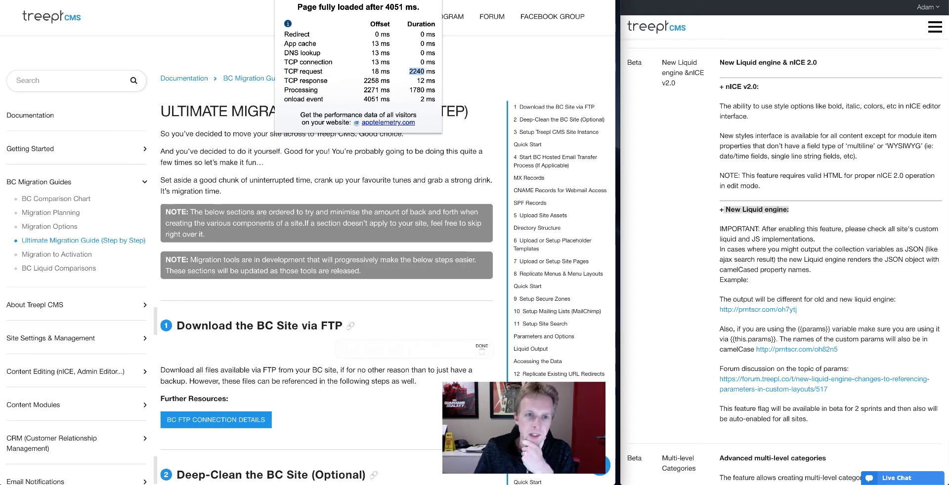
left_click(244, 53)
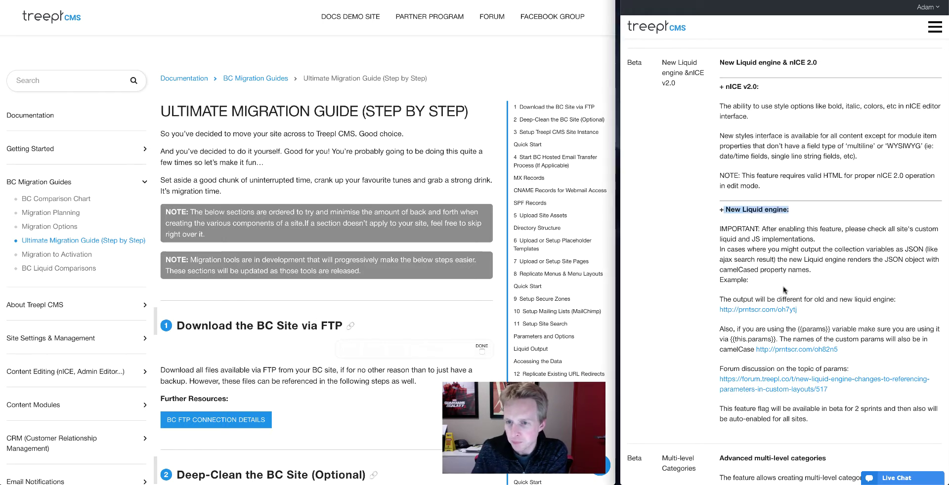
Highlight the note on JSON output of collection variables under New Liquid engine, including the word "camelCased"
scroll(771, 277, "down", 3)
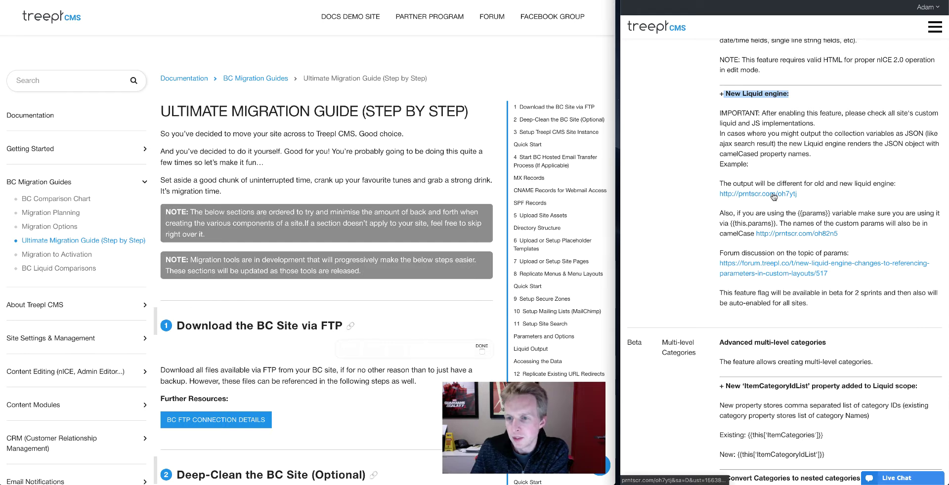
scroll(810, 184, "up", 1)
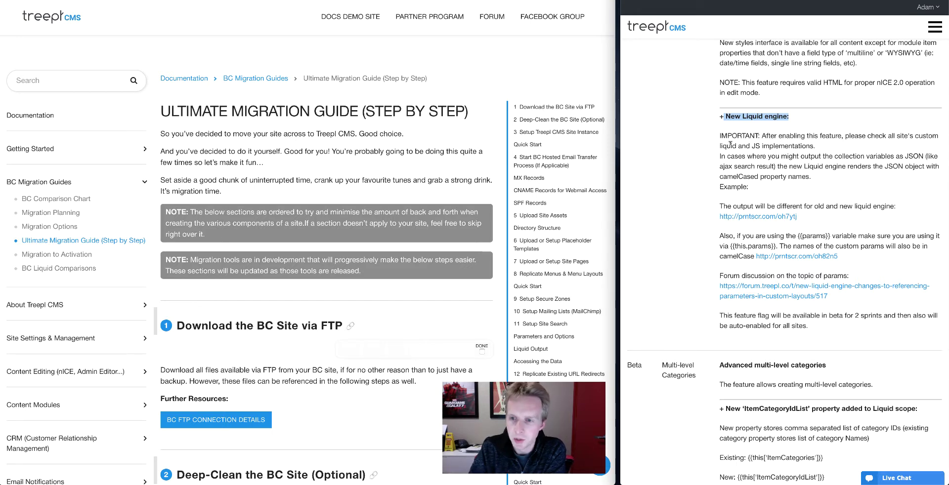
left_click_drag(820, 155, 935, 176)
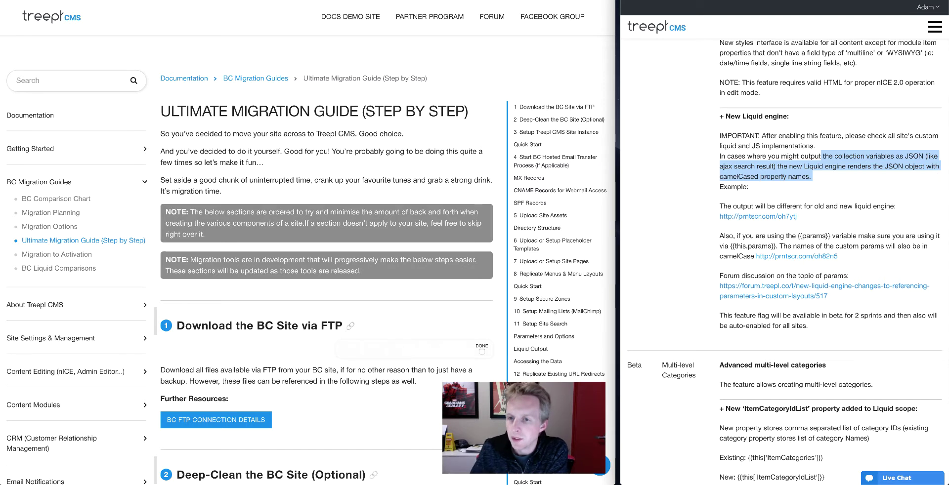
left_click(742, 175)
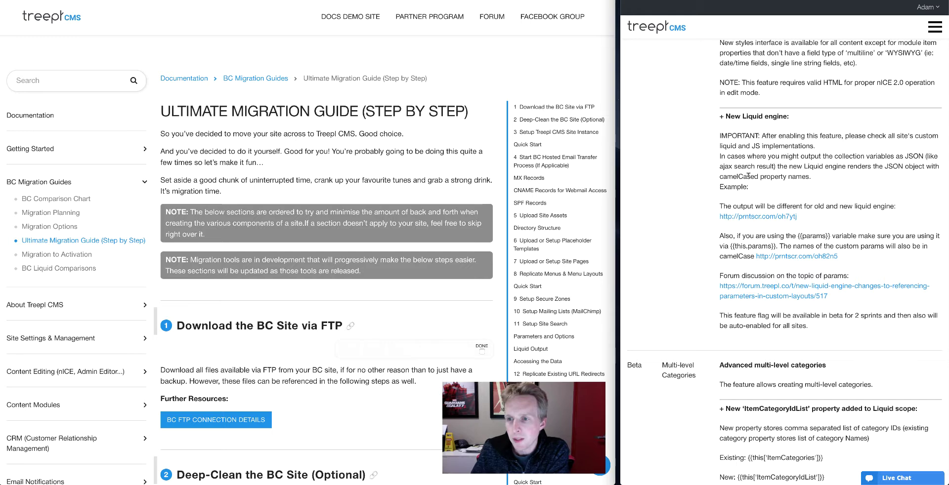
double_click(740, 174)
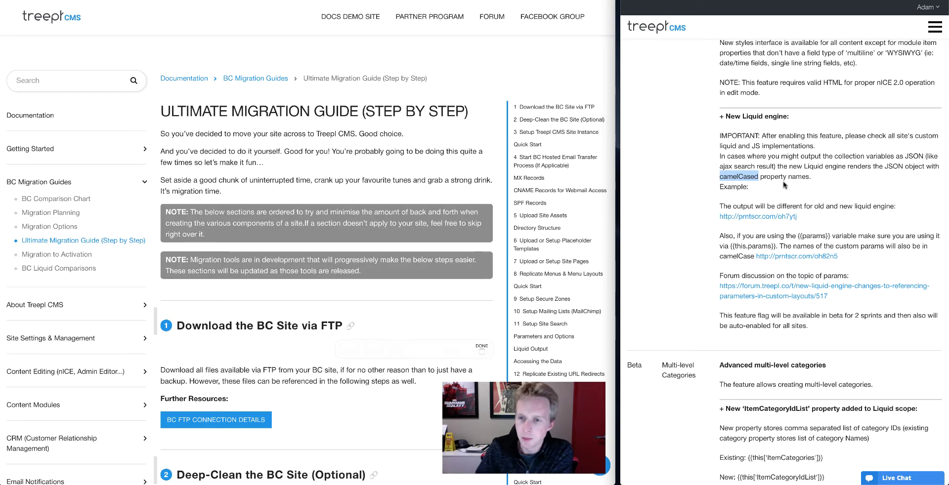
Highlight the {{params}} variable and the "this." prefix of {{this.params}} in the New Liquid engine notes
scroll(804, 198, "down", 2)
double_click(813, 192)
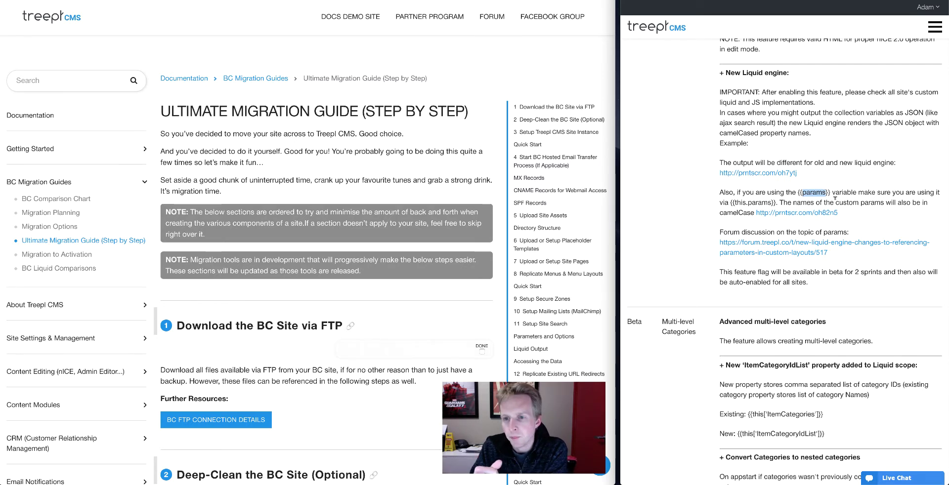
left_click(733, 201)
left_click_drag(734, 202, 775, 201)
left_click(776, 201)
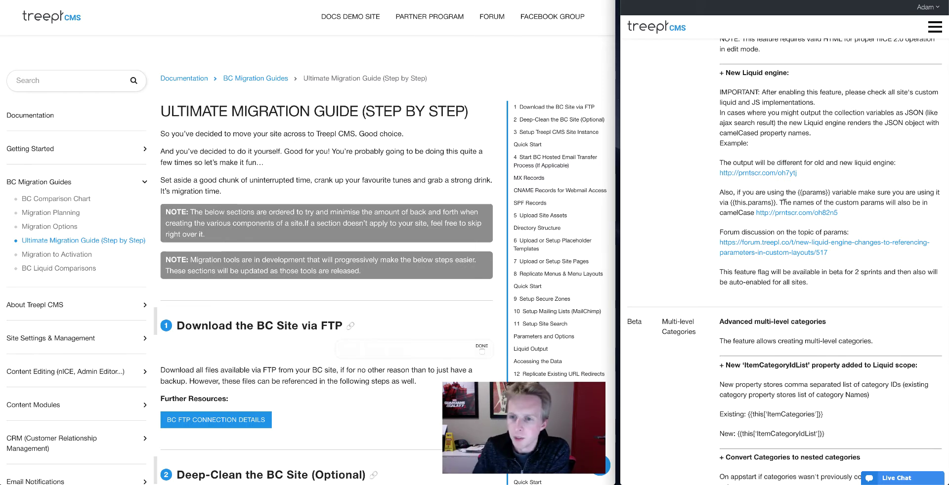
left_click_drag(734, 203, 749, 202)
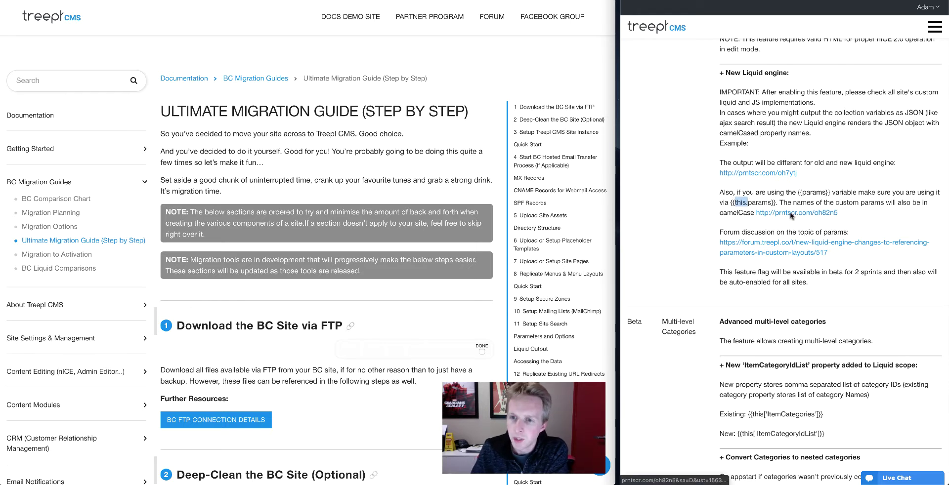
Compare the "Download the BC Site via FTP" section, including its rating labels, across the two versions of the migration guide
left_click(367, 324)
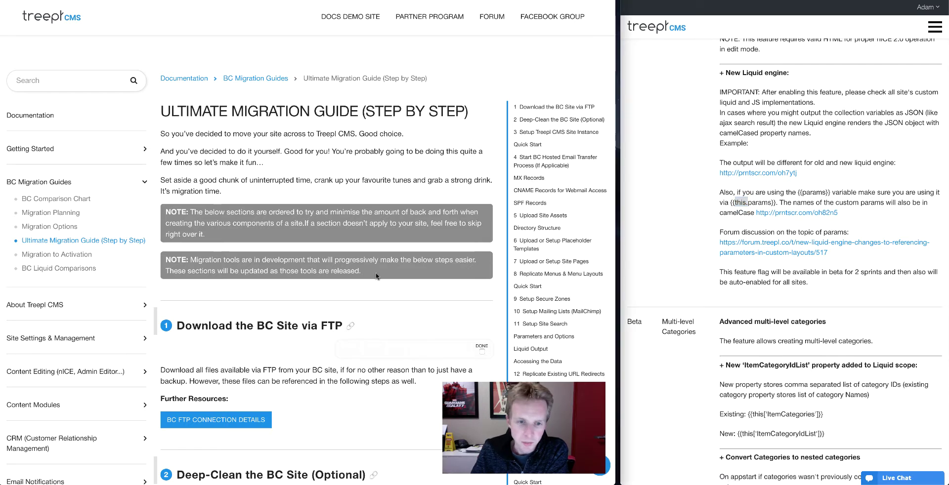
double_click(333, 326)
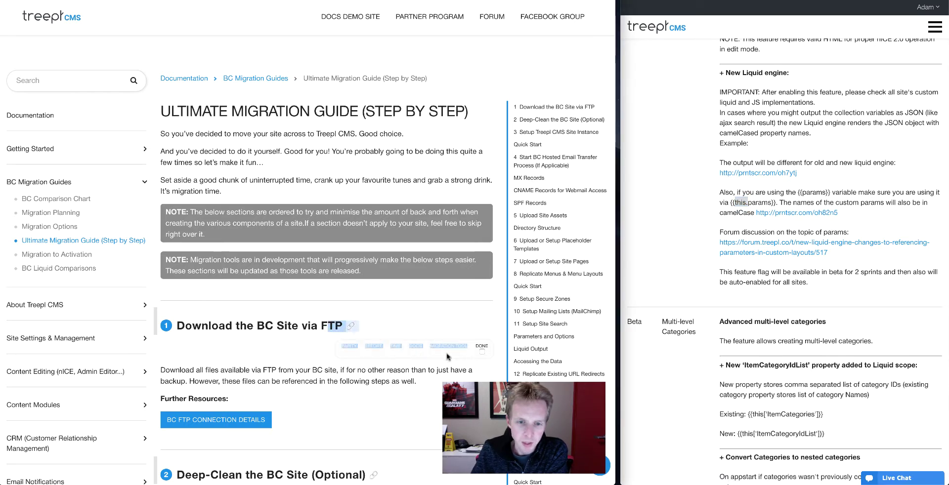
left_click(366, 352)
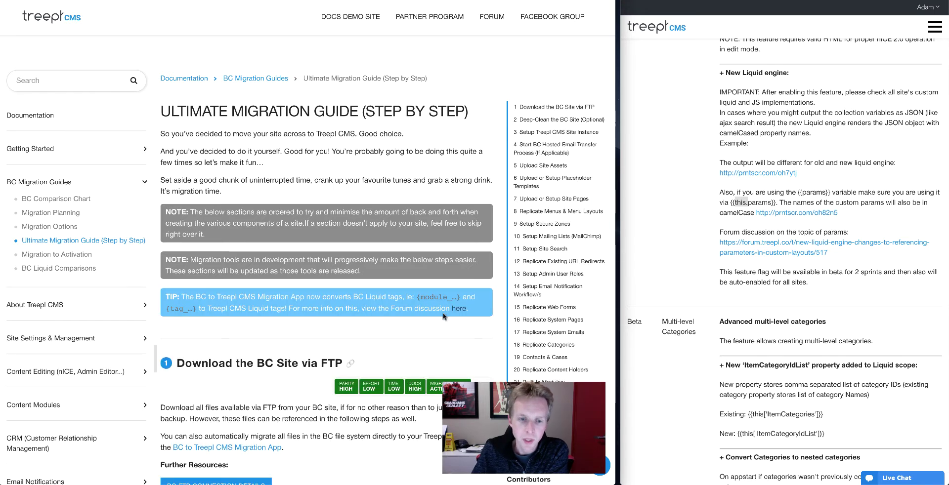
scroll(442, 200, "down", 3)
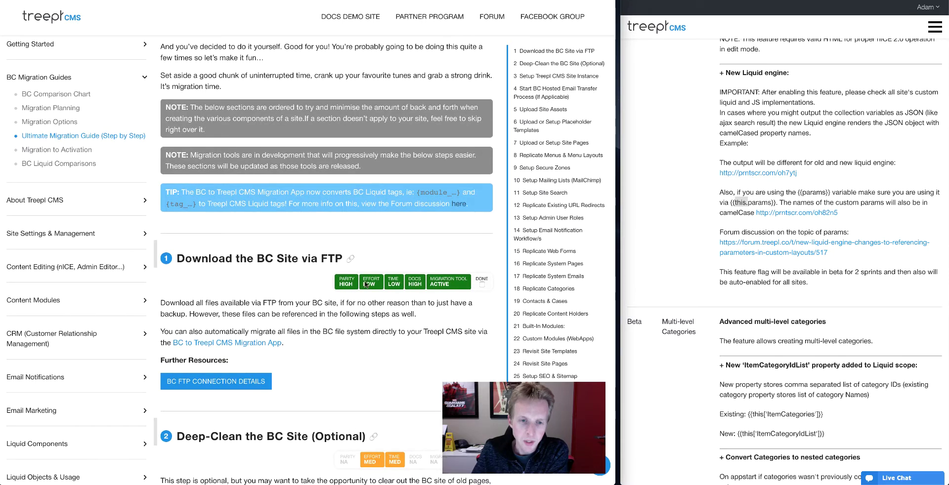
scroll(432, 282, "up", 3)
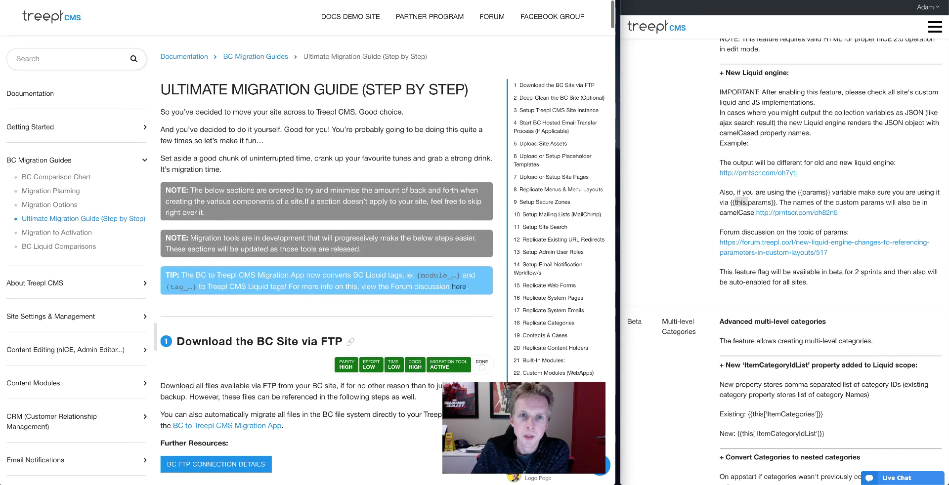
left_click(457, 0)
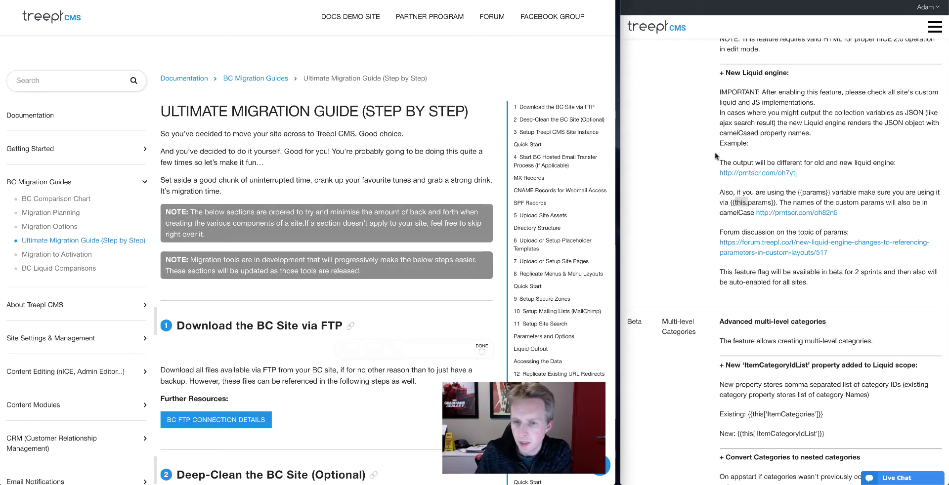
Highlight the new ItemCategoryIdList property and the existing ItemCategories property in the Advanced multi-level categories notes
scroll(766, 242, "down", 2)
scroll(766, 242, "down", 5)
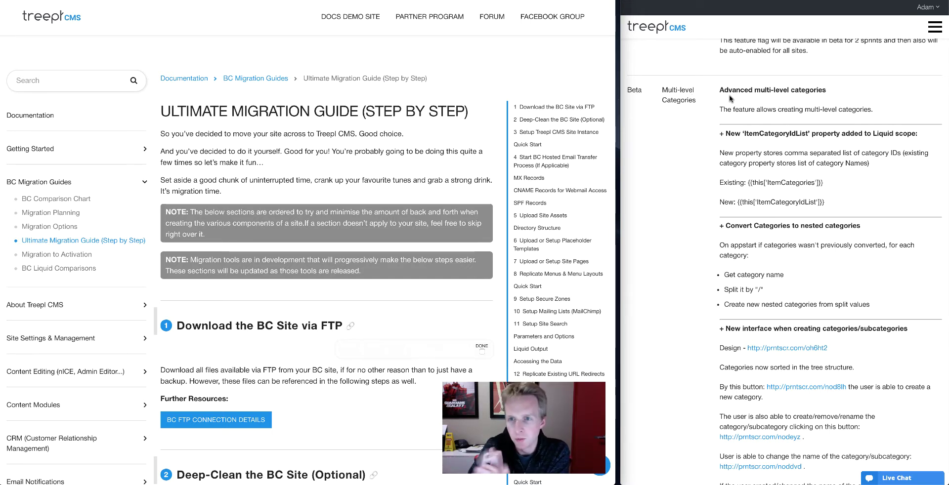
double_click(761, 132)
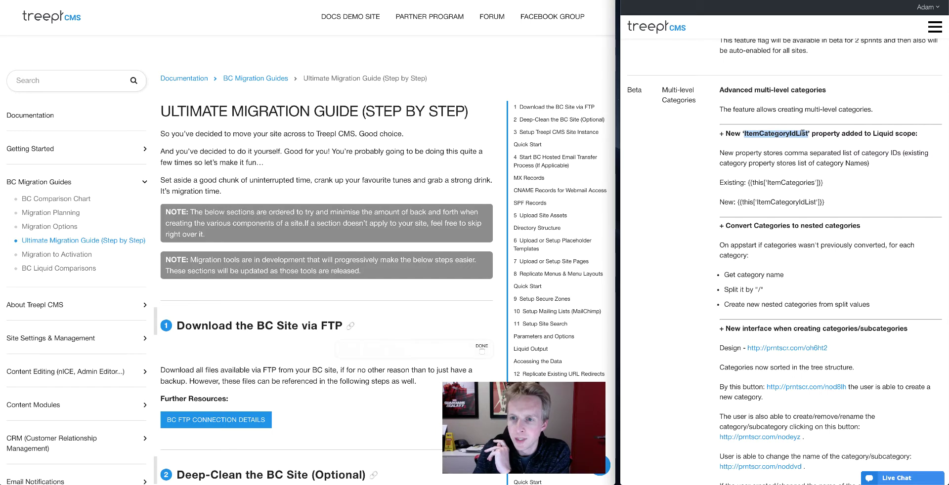
left_click_drag(780, 183, 792, 182)
double_click(795, 182)
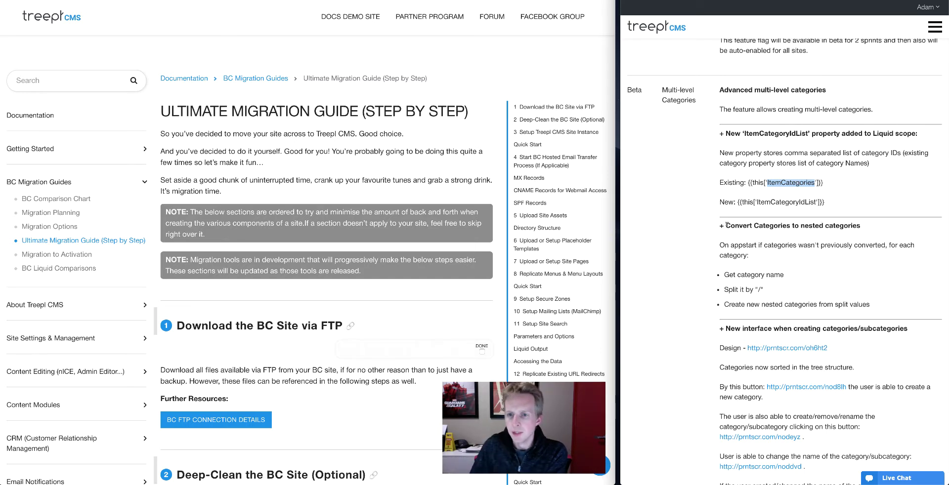
Highlight the nested-category conversion heading, its "/" separator, and the heading about the new interface for creating categories/subcategories
left_click_drag(725, 226, 866, 228)
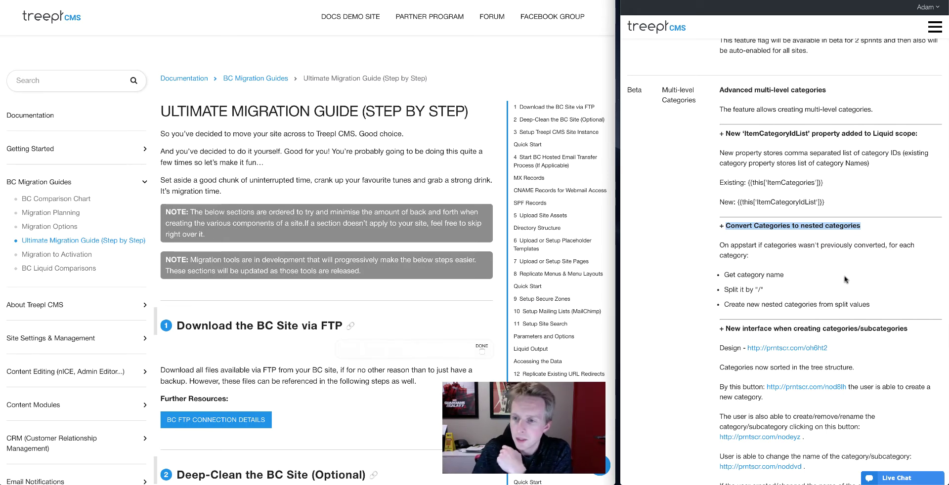
left_click(758, 289)
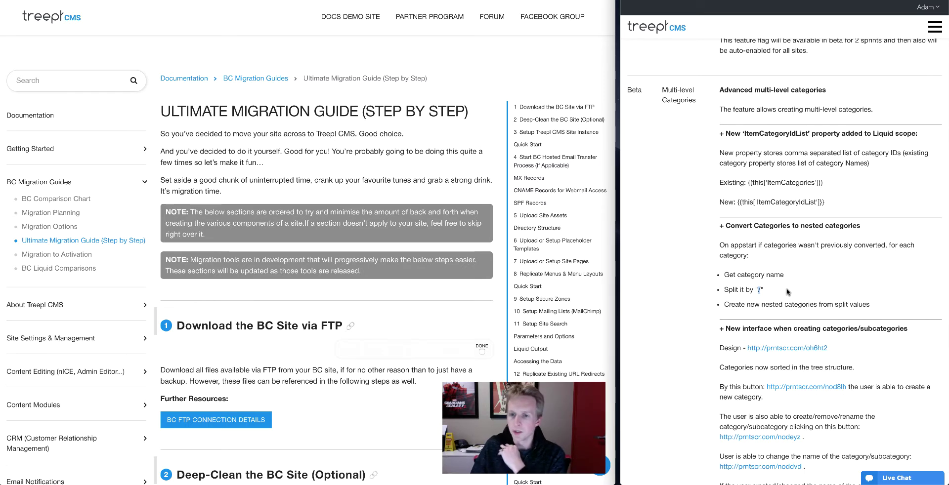
scroll(852, 302, "down", 5)
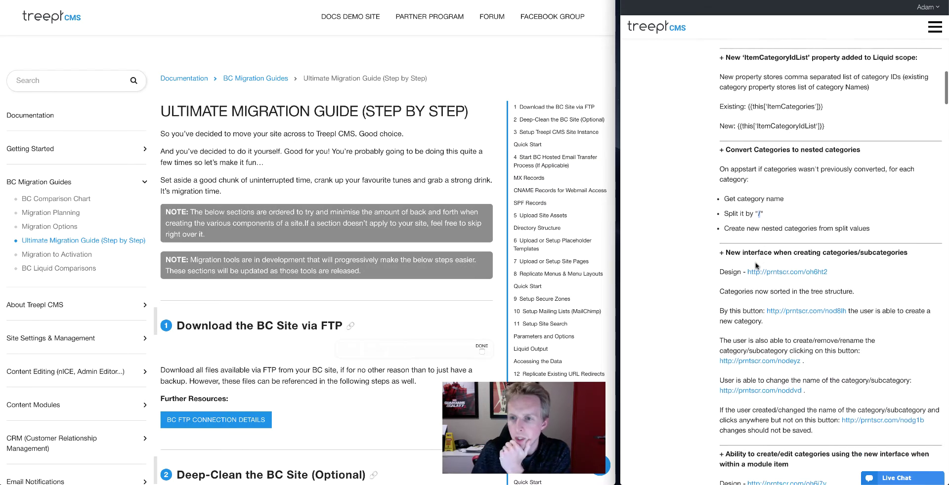
left_click_drag(726, 197, 908, 197)
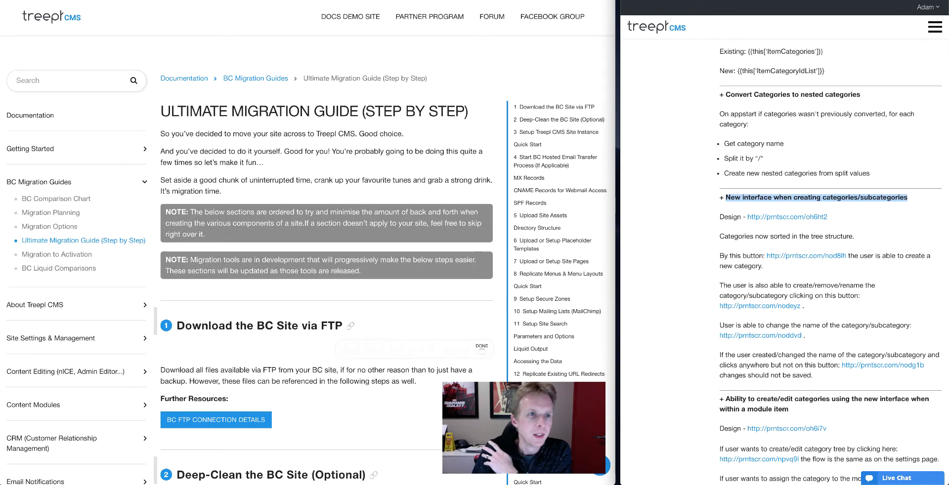
Switch to the site's admin and open the Categories settings page
left_click(148, 0)
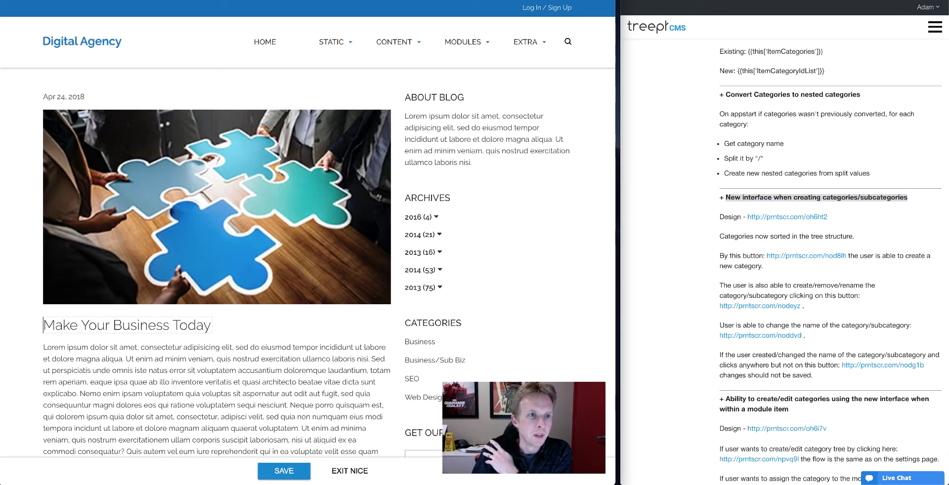
left_click(94, 0)
scroll(73, 358, "down", 2)
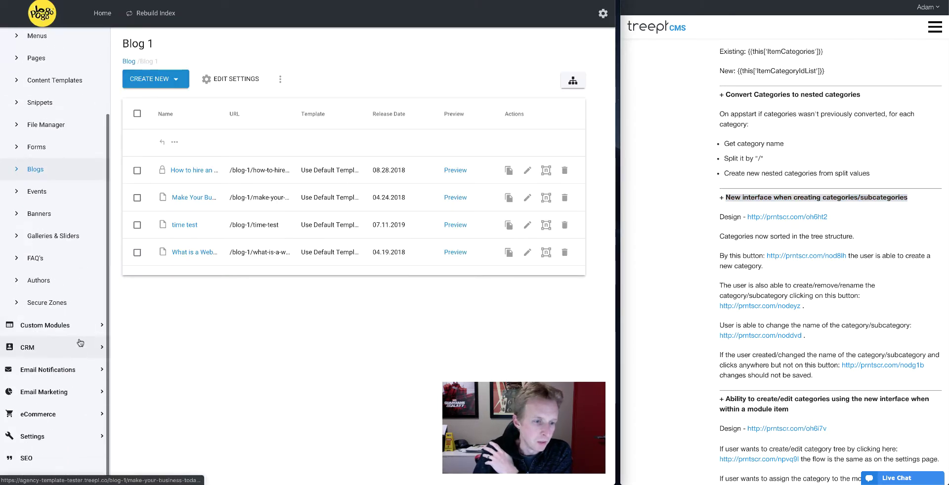
left_click(64, 326)
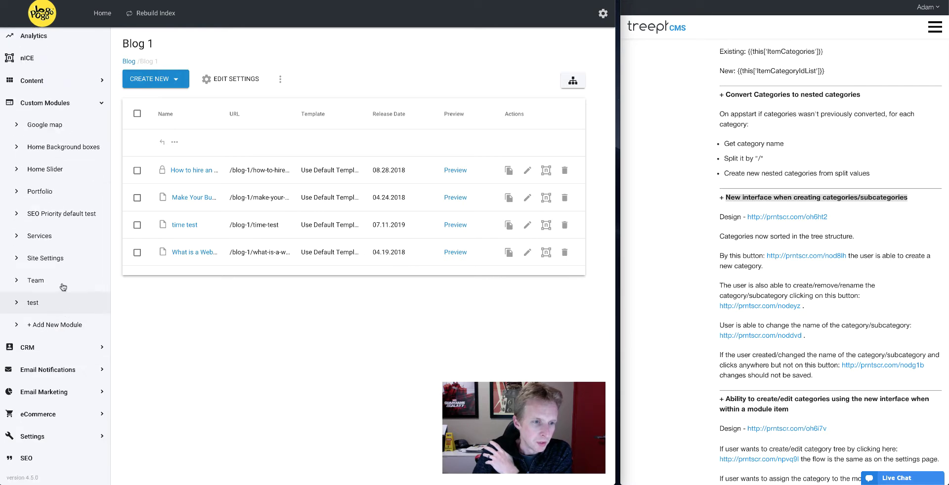
left_click(63, 437)
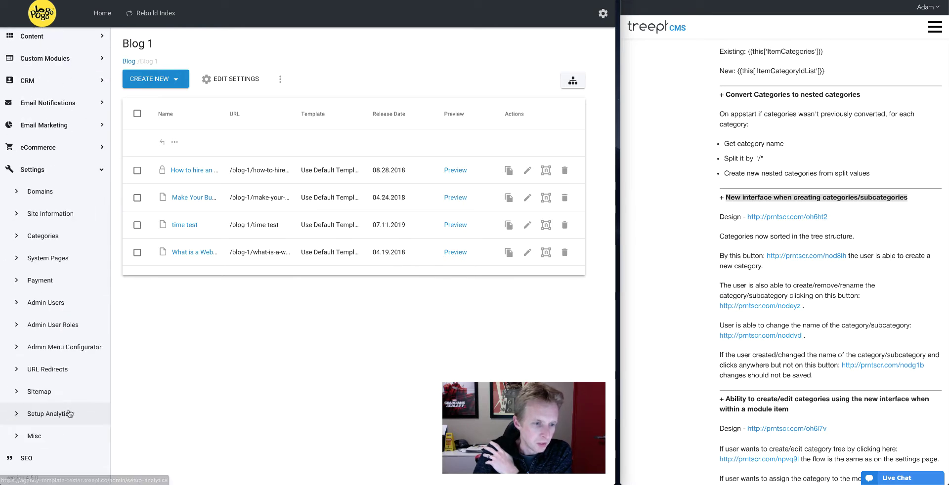
left_click(51, 238)
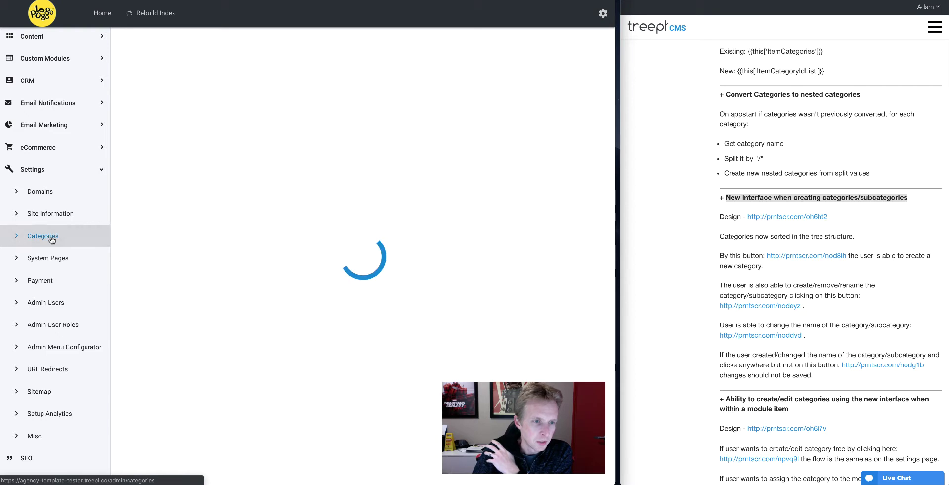
Expand the Business category through Sub Biz and 3rd lv to show the 4th level subcategory
mouse_move(174, 90)
mouse_move(181, 164)
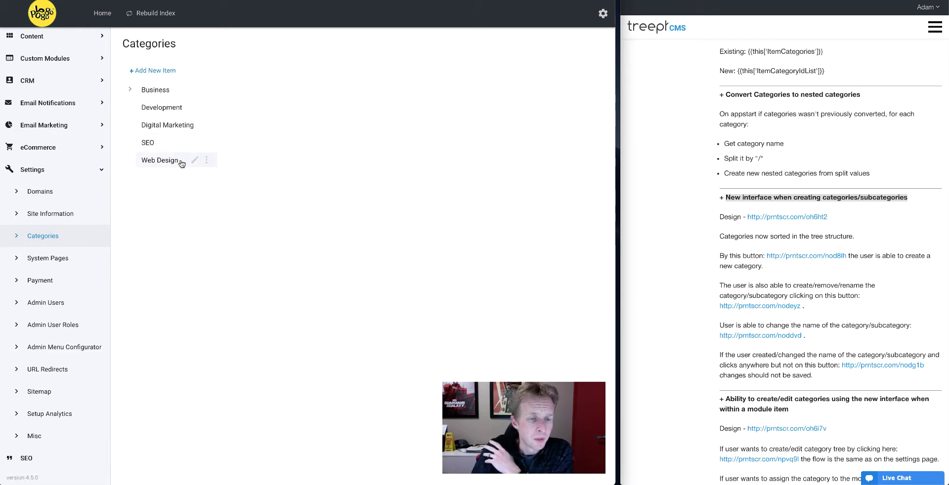
left_click_drag(176, 163, 170, 143)
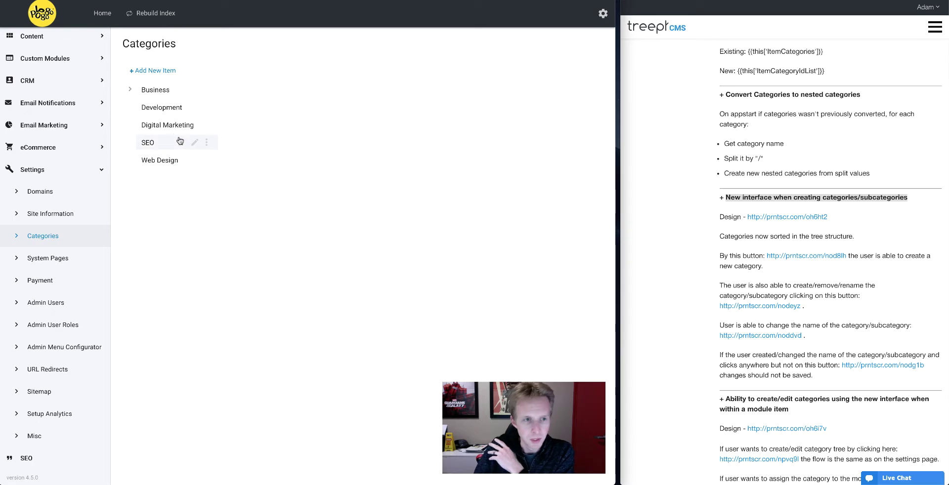
left_click(131, 91)
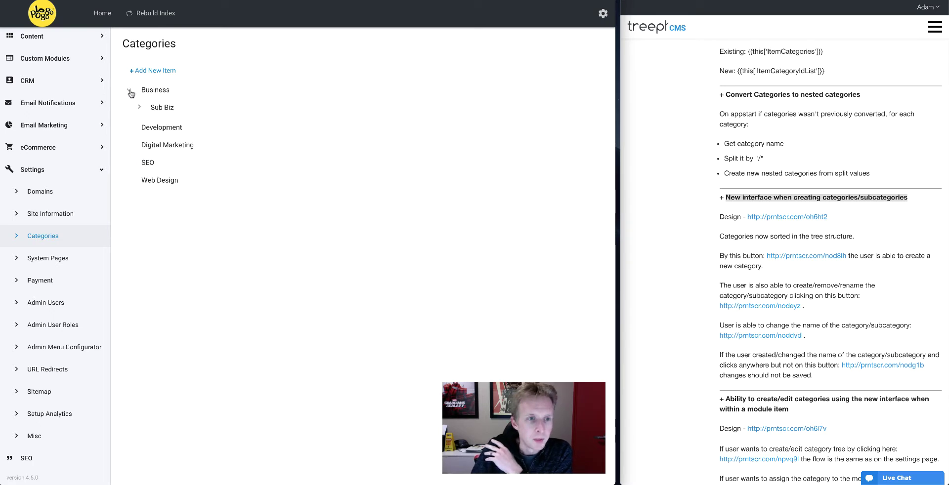
left_click(139, 107)
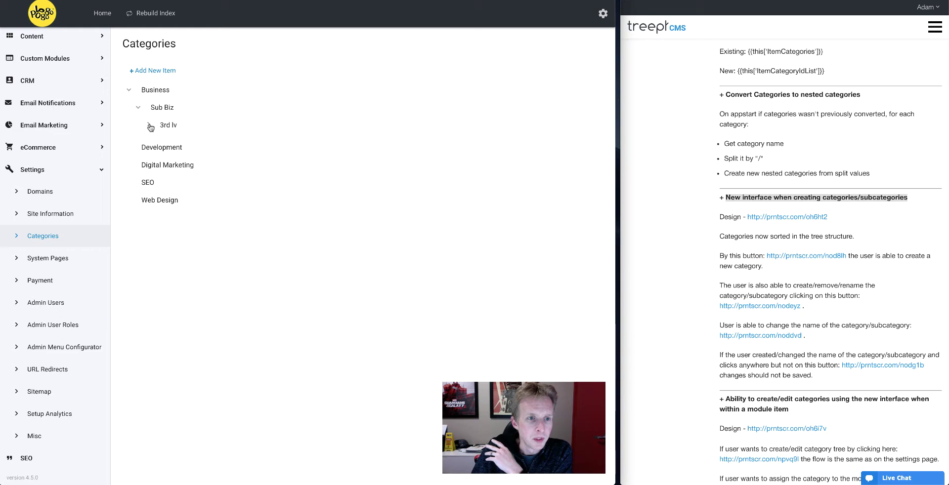
left_click(150, 127)
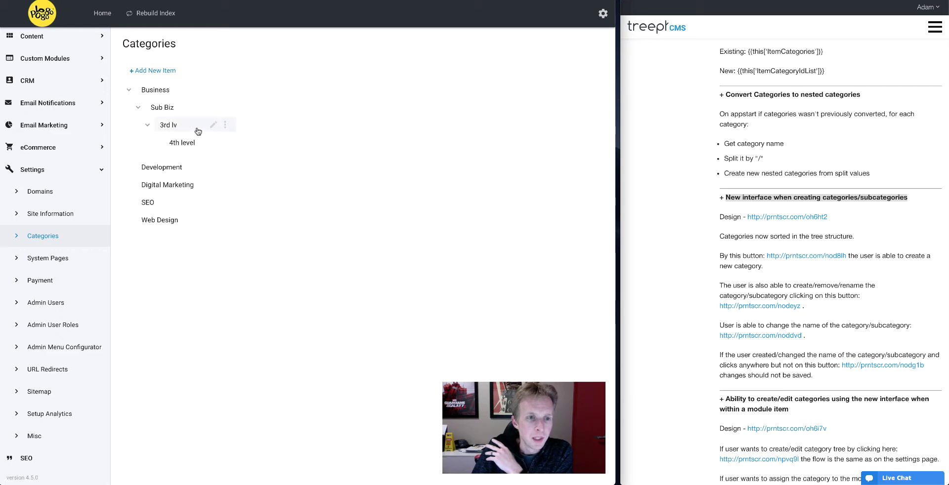
Inspect the 3rd lv category's add and remove options, and open its name for editing
left_click(213, 125)
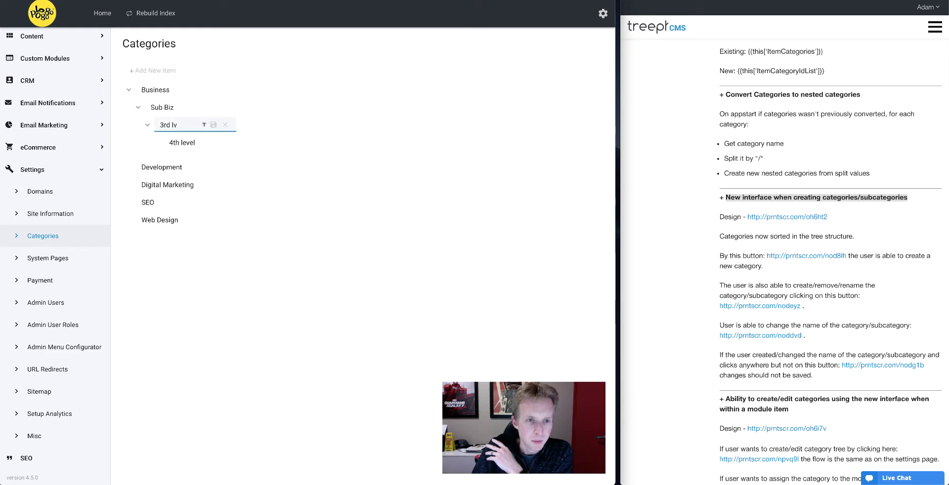
left_click(225, 125)
left_click(225, 127)
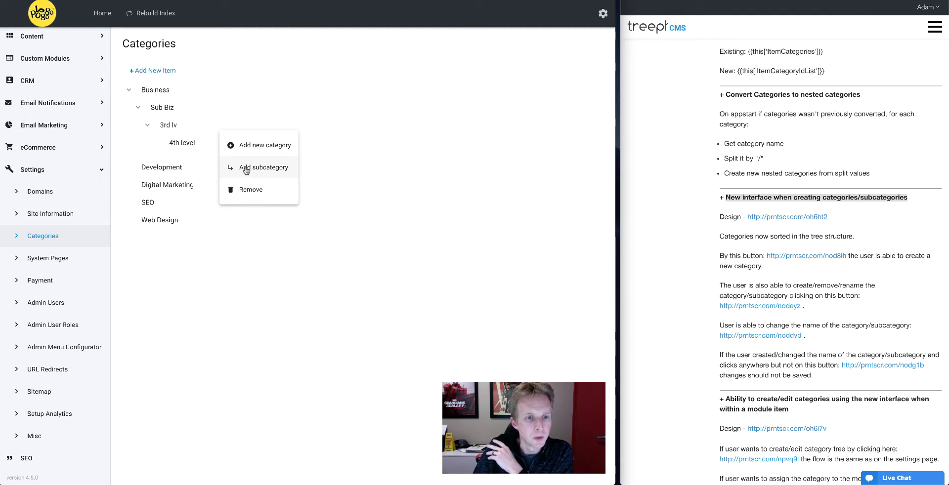
left_click(207, 236)
left_click(210, 125)
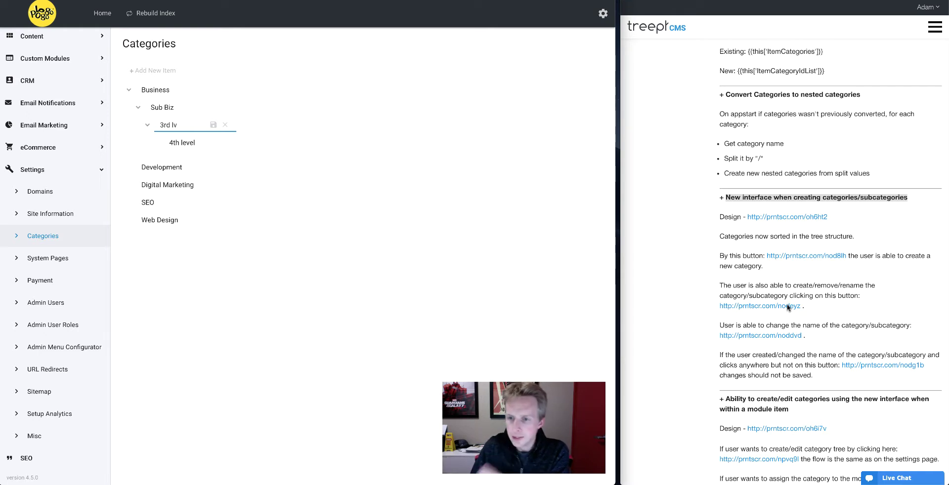
Highlight the release-note paragraphs describing category sorting, creation, renaming and saving in the new categories interface
scroll(779, 353, "down", 3)
triple_click(749, 108)
left_click_drag(749, 126, 856, 244)
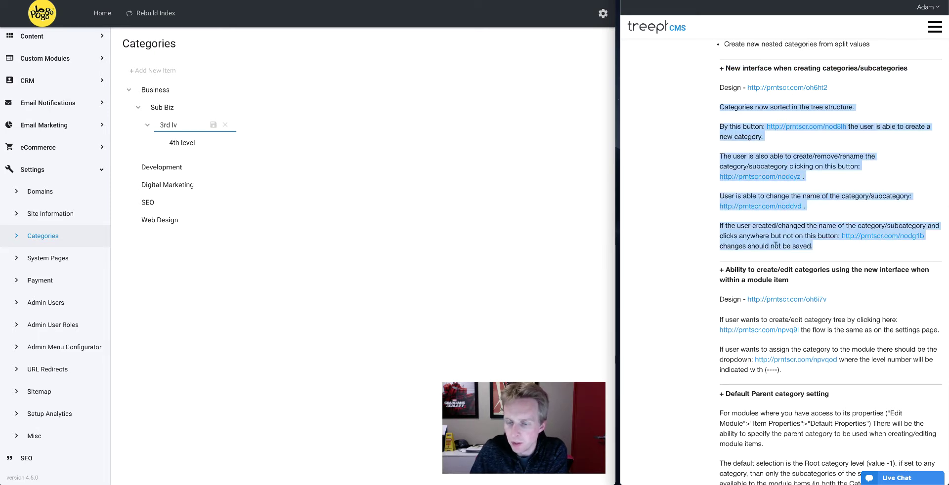
Highlight the release-note heading about creating and editing categories with the new interface within a module item
scroll(774, 245, "down", 3)
left_click_drag(725, 115, 797, 125)
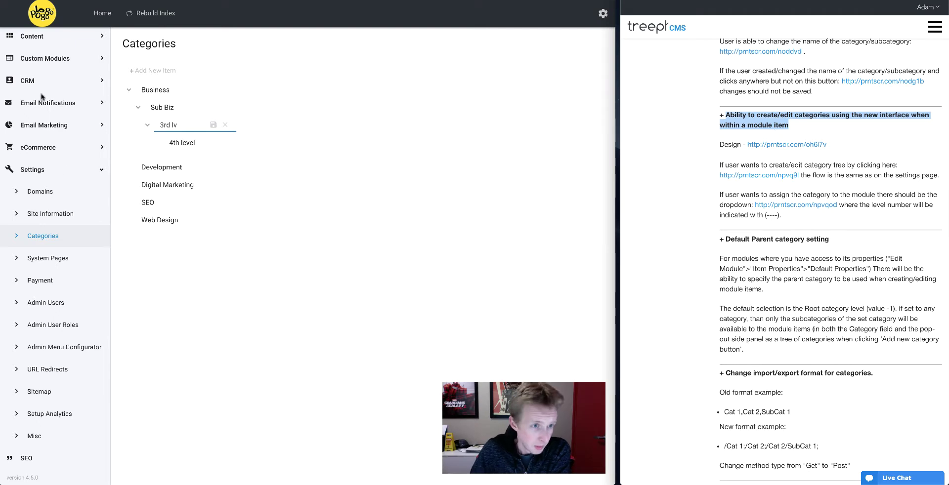
Open the post whose name begins "Make Your" in Blog 1 from the site's blogs
scroll(42, 89, "up", 3)
left_click(47, 123)
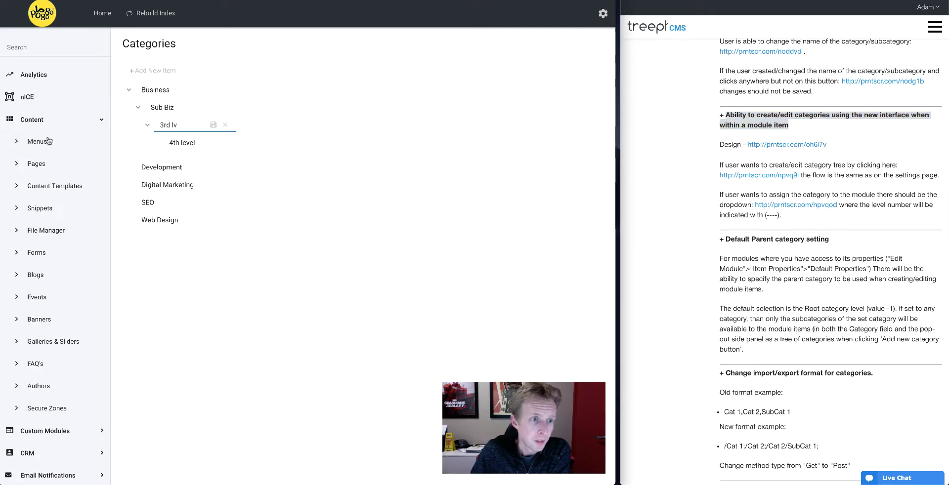
left_click(45, 274)
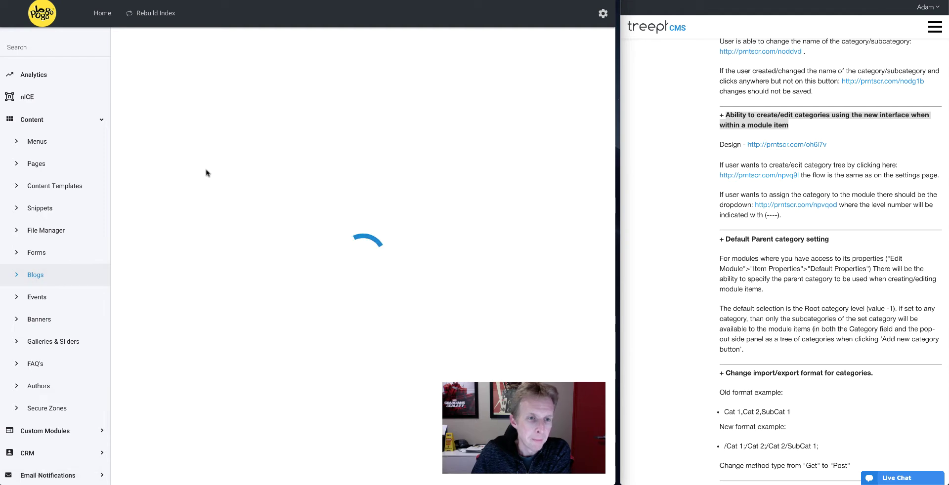
left_click(186, 144)
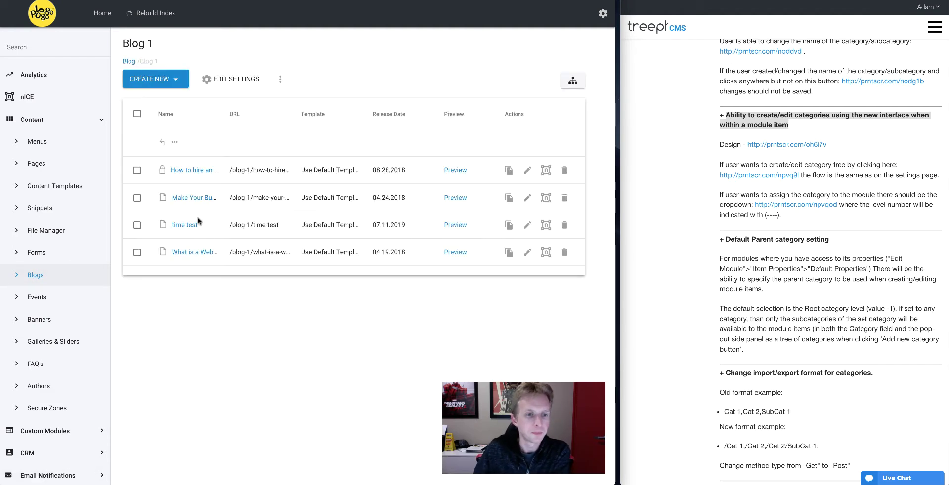
left_click(198, 199)
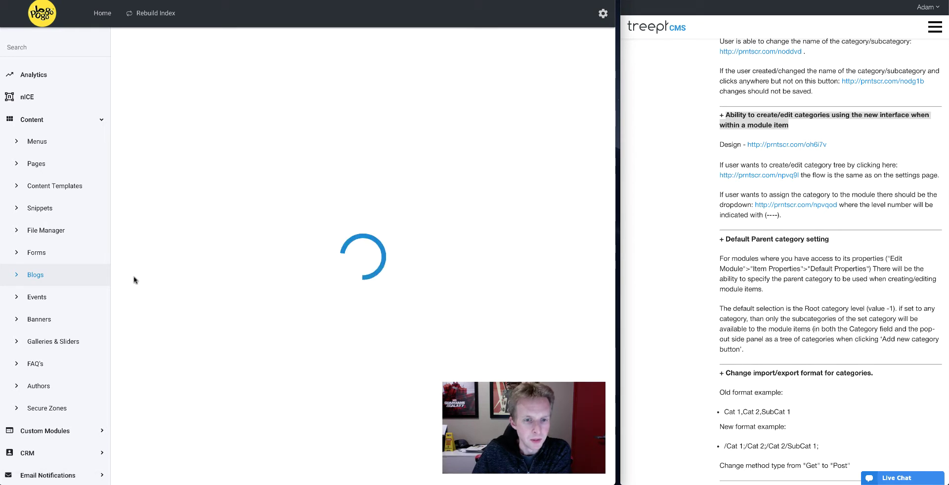
Open the category tree editor from the Categories field in the post's System Properties
scroll(129, 284, "down", 8)
scroll(128, 287, "down", 7)
scroll(128, 282, "up", 1)
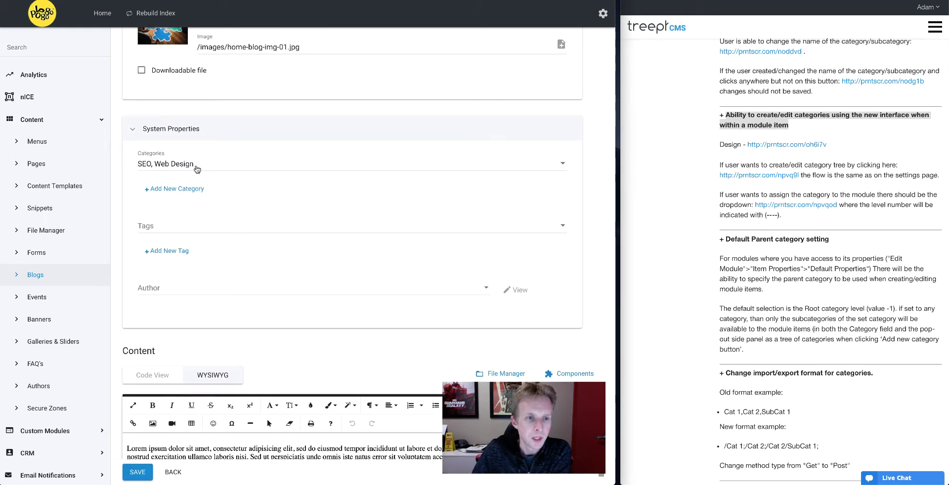
left_click(186, 193)
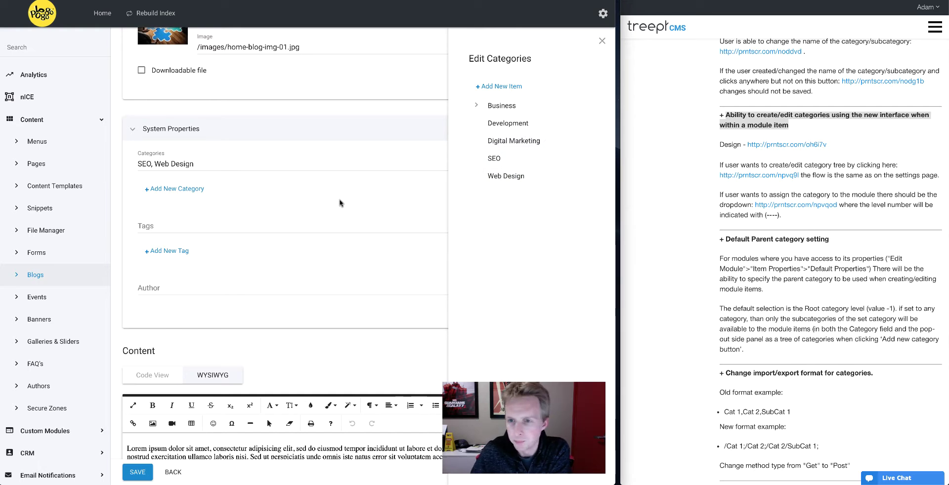
Highlight the "Default Parent category setting" heading in the release notes and close the post's Edit Categories panel
scroll(794, 186, "down", 2)
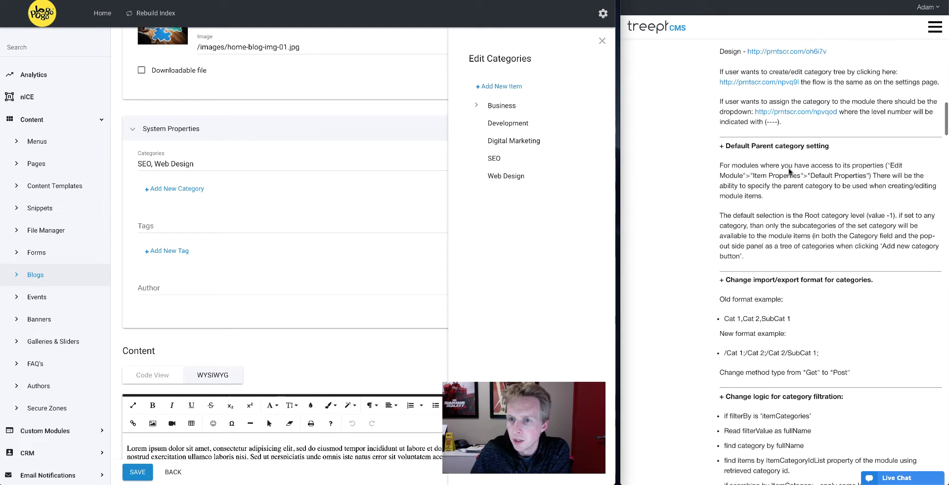
left_click_drag(724, 147, 827, 146)
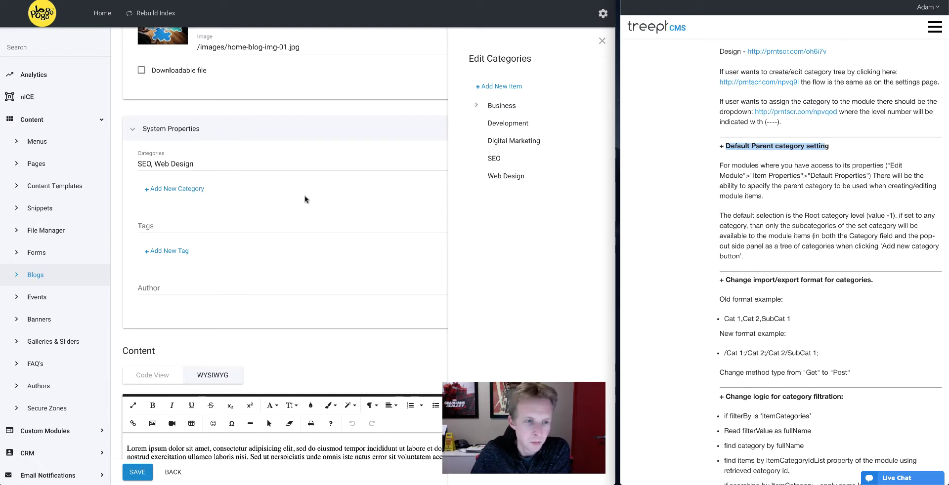
left_click(601, 41)
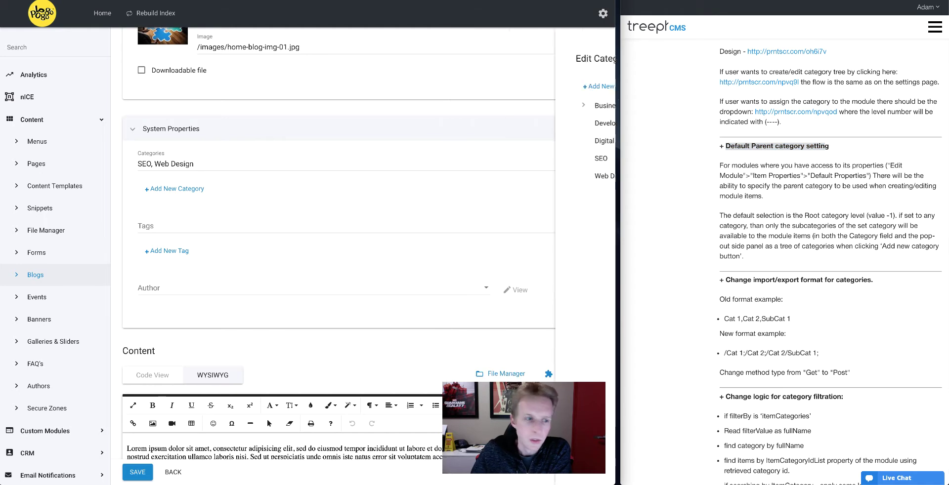
Open the Portfolio custom module's item properties and expand its Default Properties
scroll(105, 294, "down", 2)
left_click(56, 328)
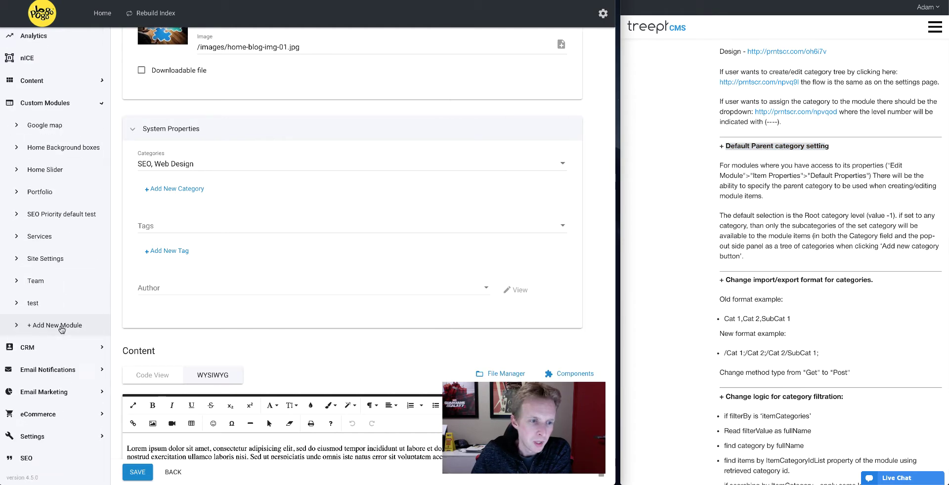
left_click(40, 192)
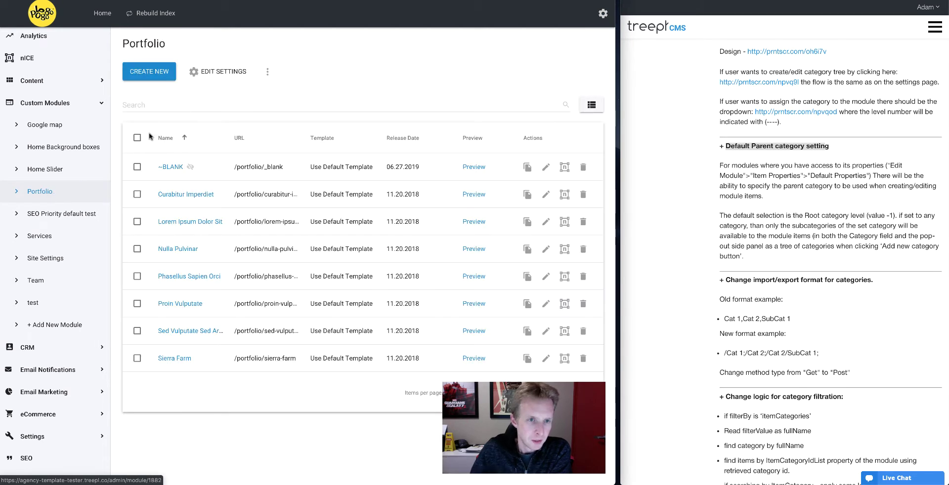
left_click(220, 74)
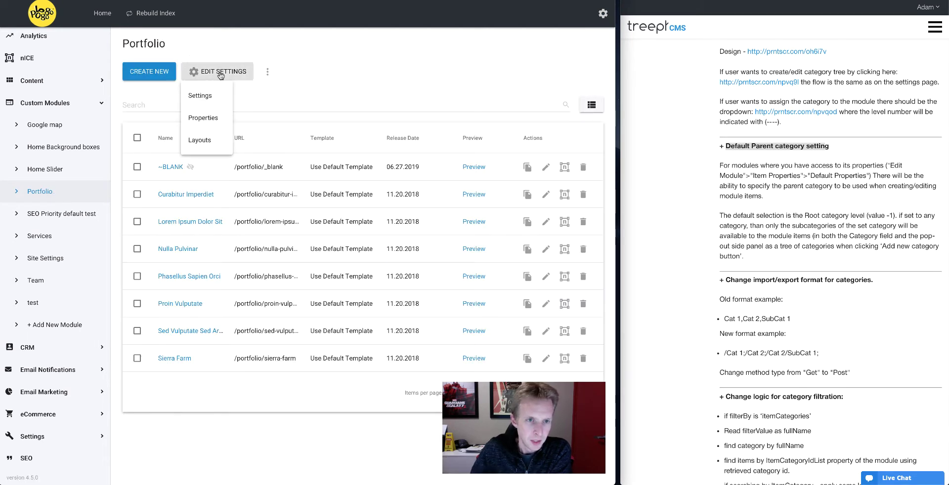
left_click(207, 121)
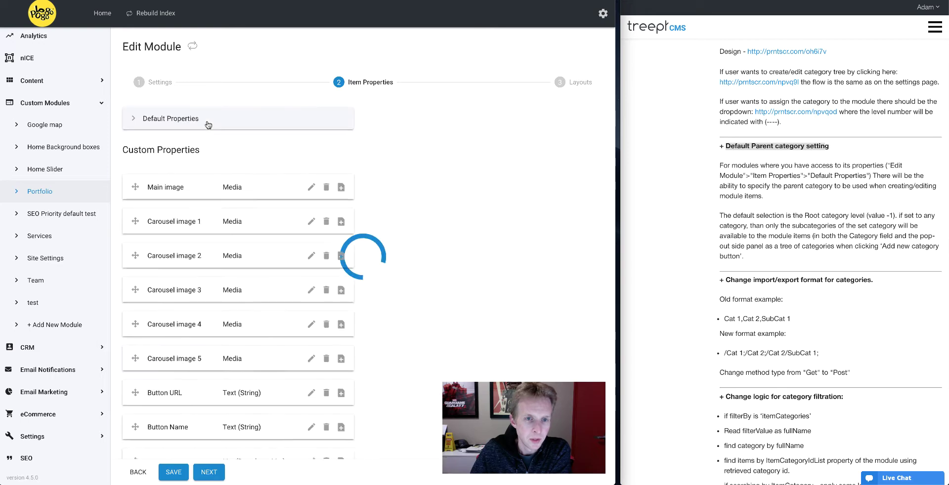
left_click(181, 122)
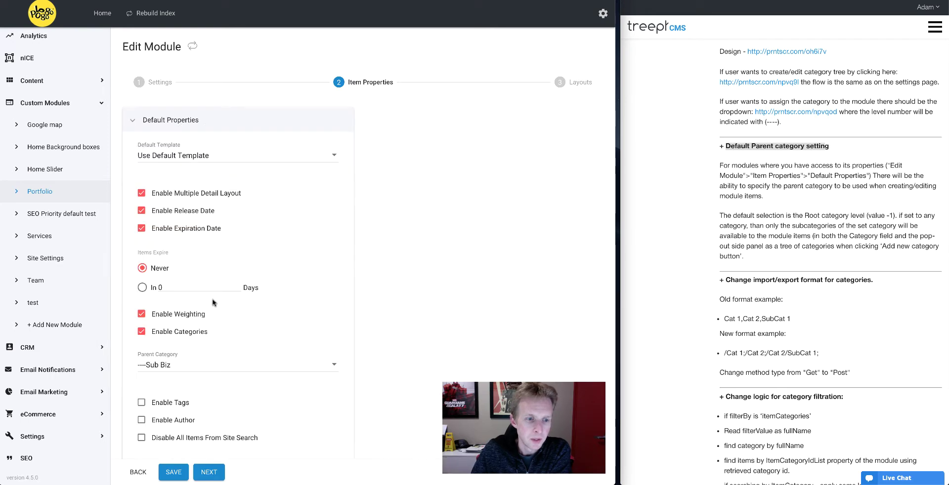
Turn the Portfolio module's Enable Categories option off and back on to demonstrate its Parent Category setting
scroll(173, 163, "down", 3)
left_click(177, 168)
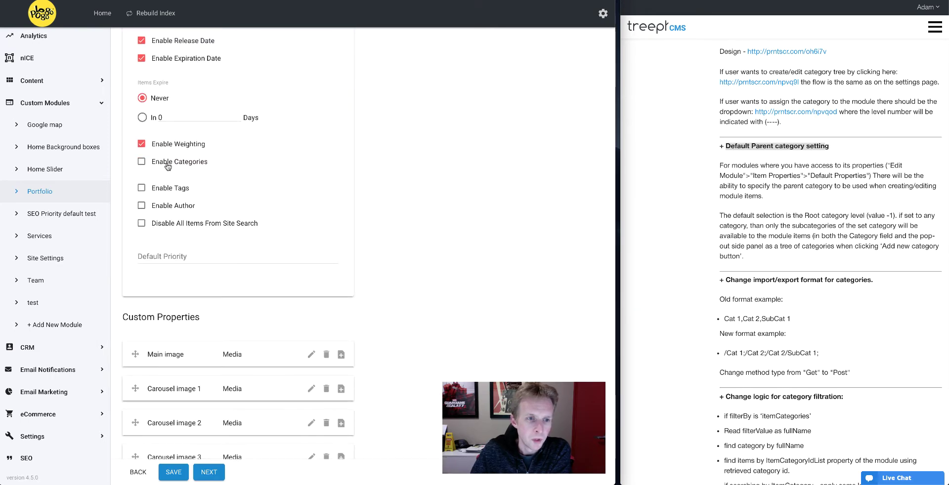
left_click(172, 165)
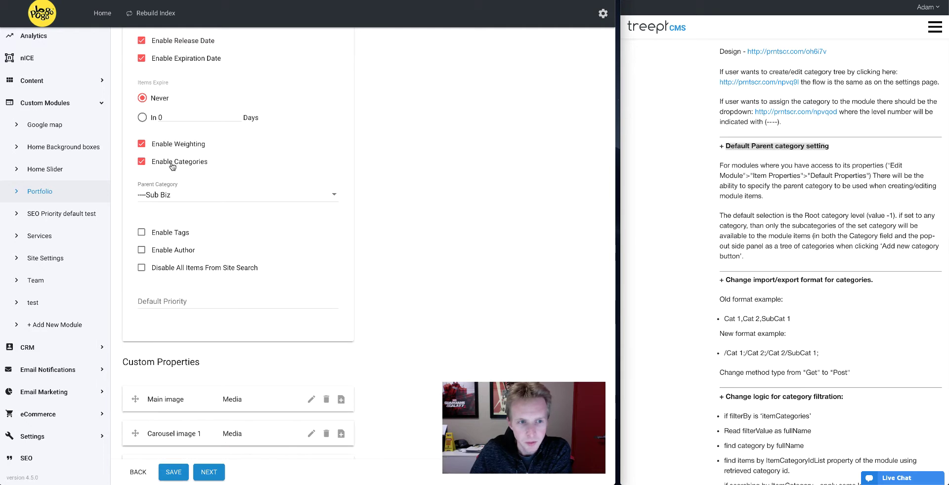
Review the nested Parent Category choices for the Portfolio module, keeping Sub Biz selected
left_click(183, 199)
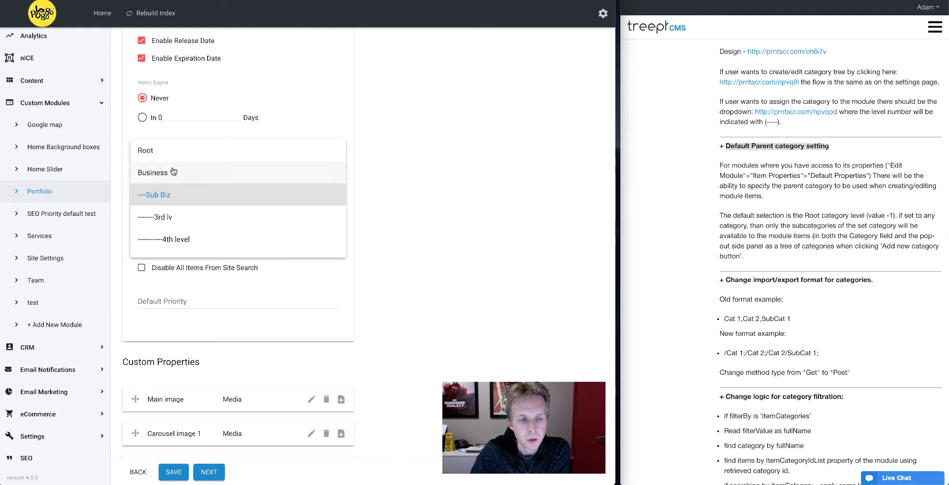
left_click(178, 197)
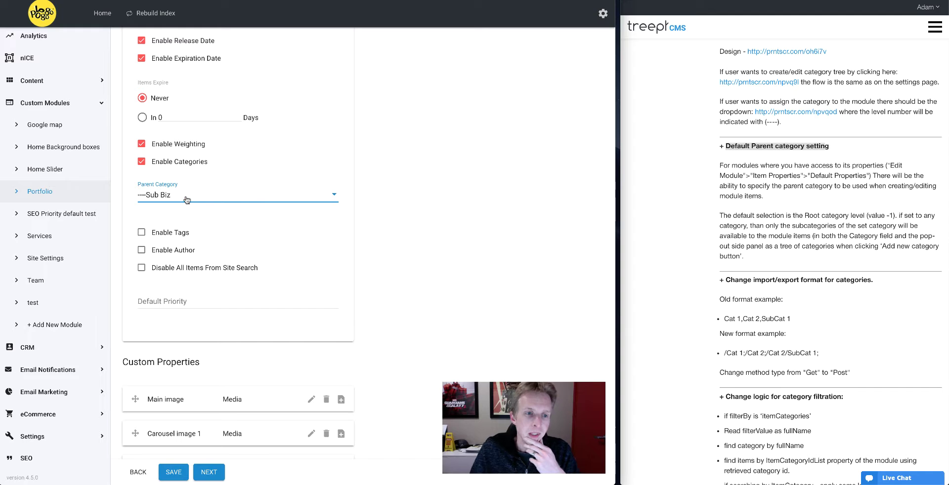
left_click(191, 200)
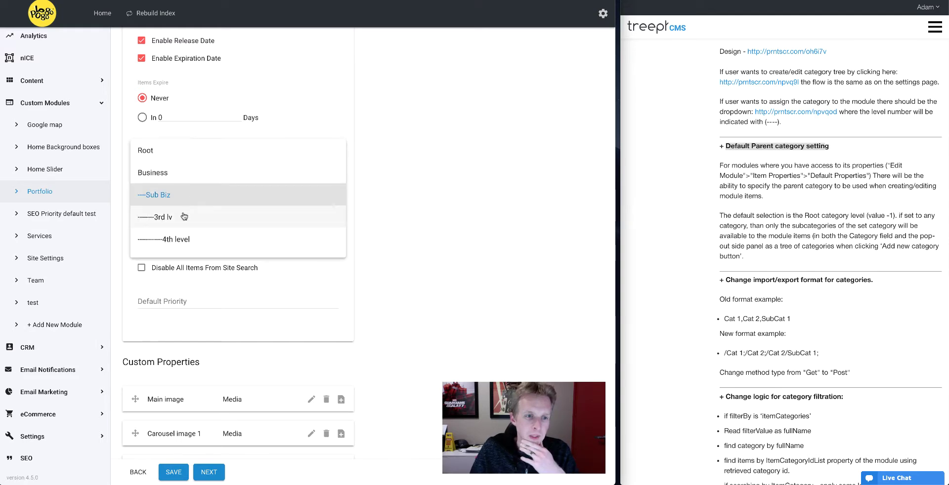
scroll(198, 197, "down", 3)
scroll(212, 217, "up", 4)
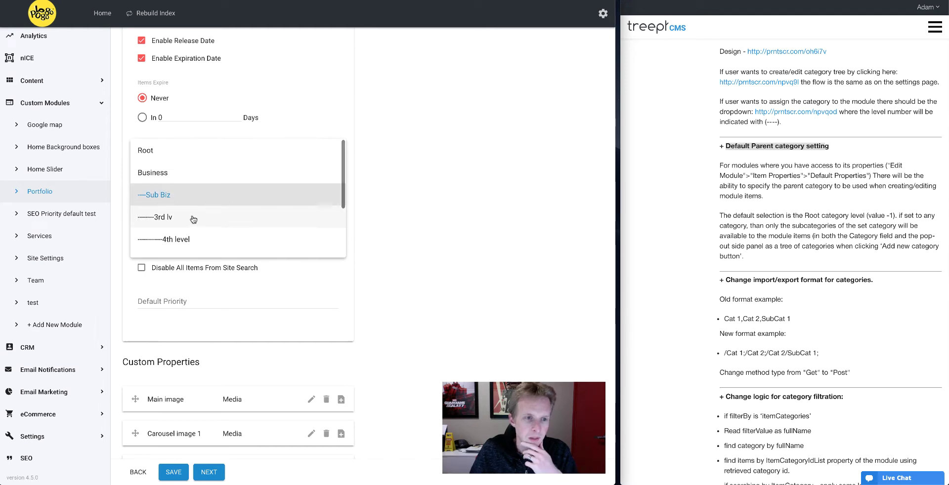
left_click(376, 203)
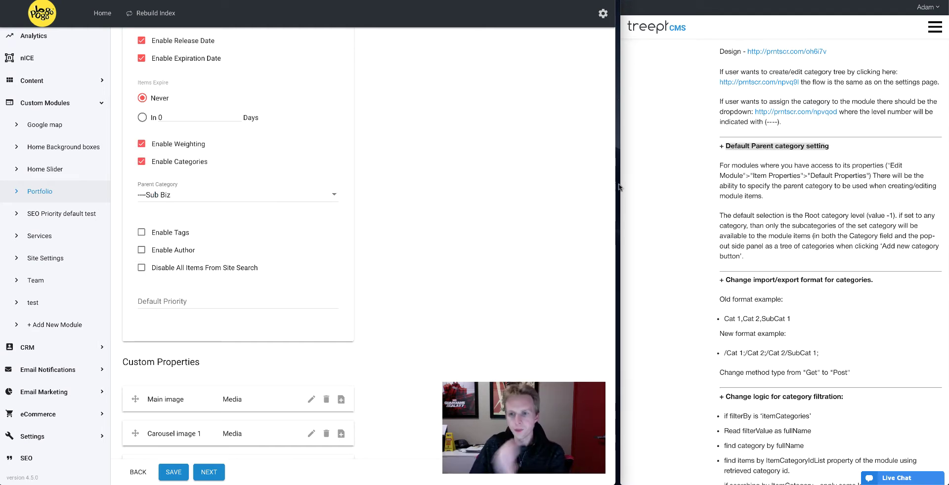
Highlight the release-note heading on the category import/export format, its old and new format examples, and the category filtration heading
scroll(741, 241, "down", 3)
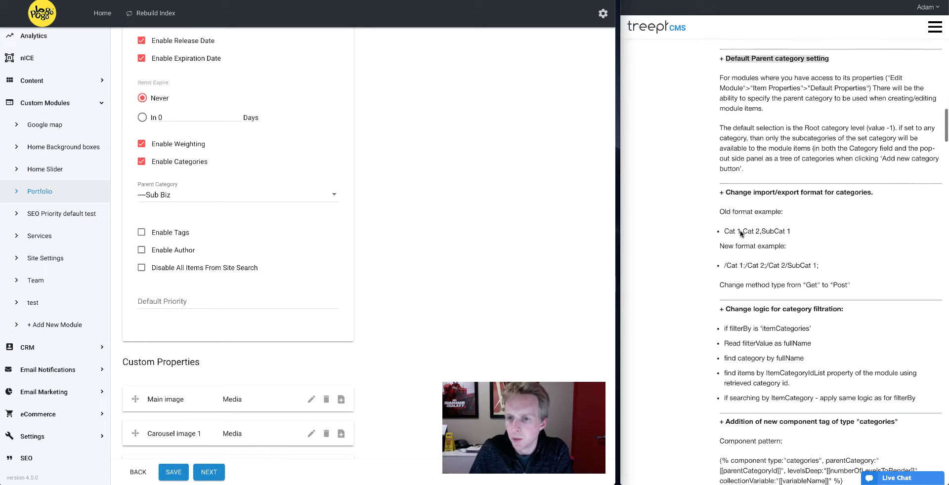
left_click_drag(725, 128, 874, 131)
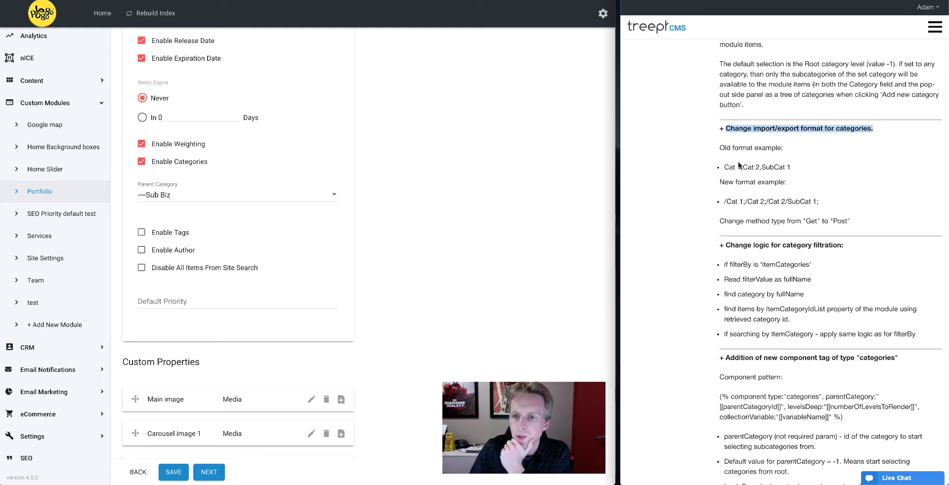
left_click_drag(723, 168, 793, 169)
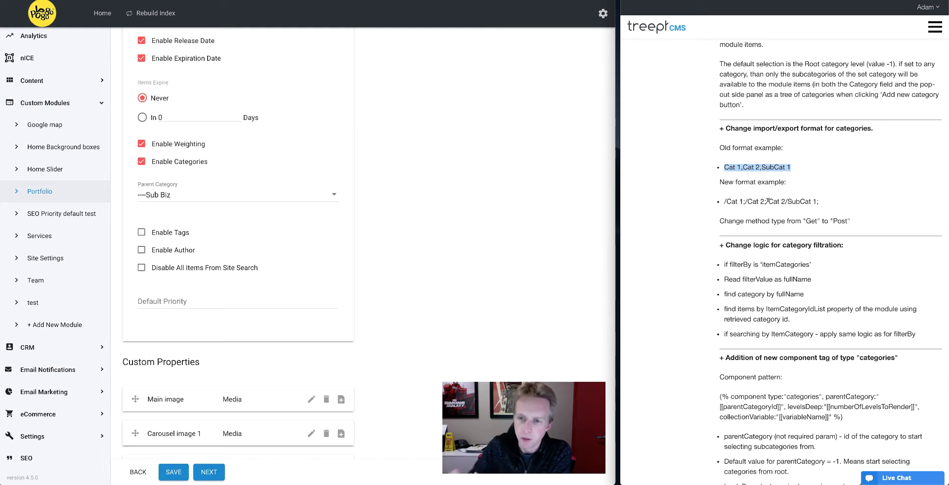
left_click_drag(723, 201, 738, 200)
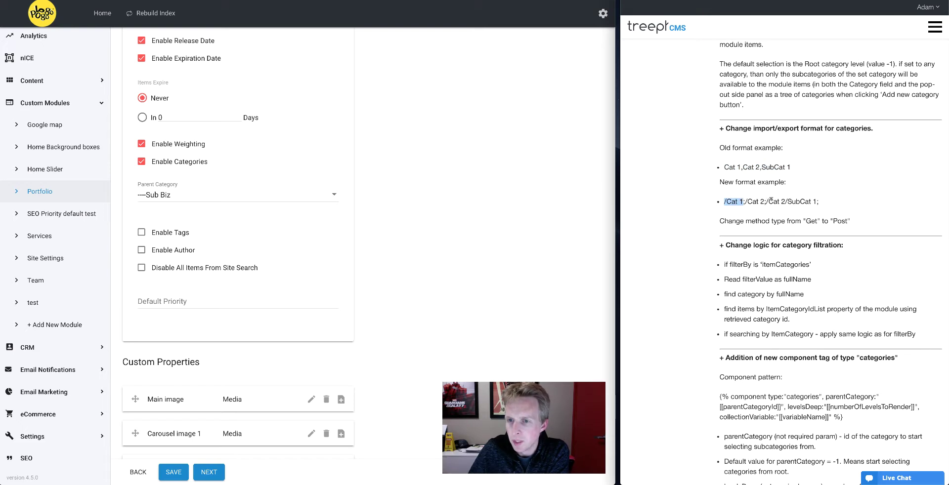
left_click_drag(766, 201, 810, 200)
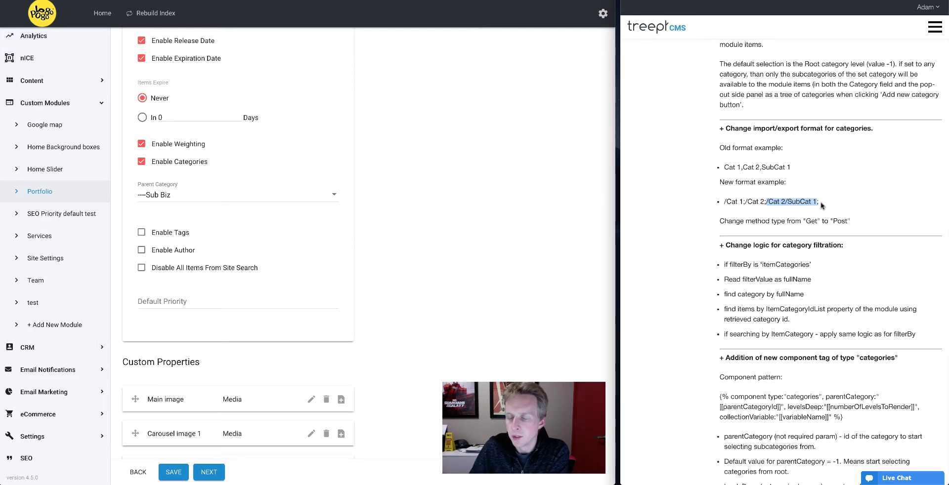
left_click(794, 200)
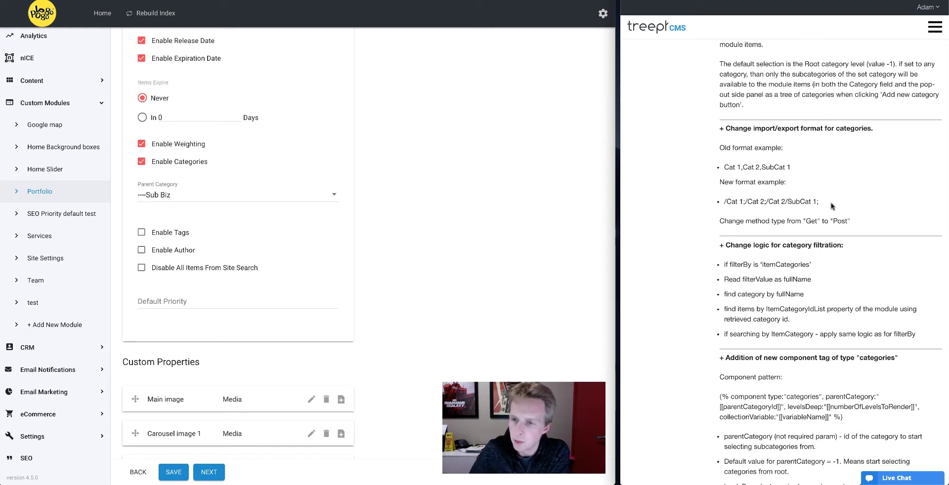
scroll(826, 204, "down", 2)
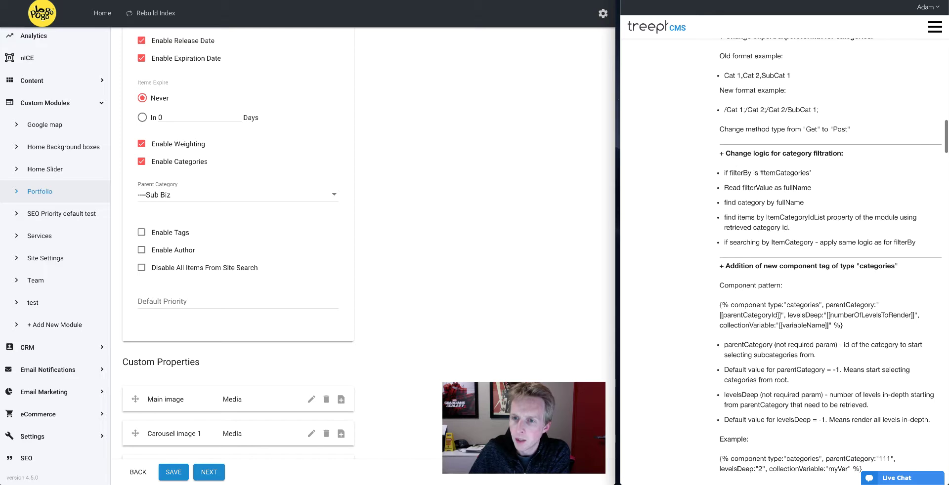
left_click_drag(725, 153, 829, 153)
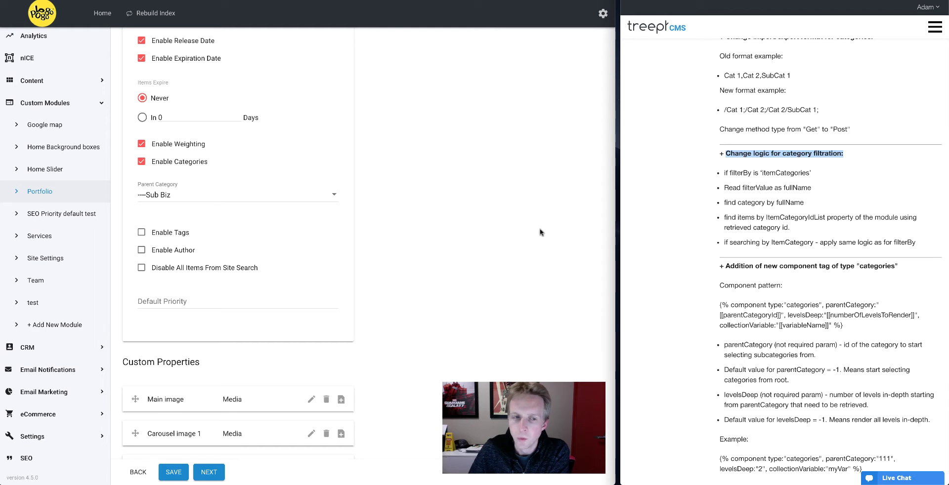
Leave the Portfolio module settings without saving and open the Curabitur Imperdiet item for editing
scroll(495, 266, "down", 6)
scroll(492, 267, "up", 8)
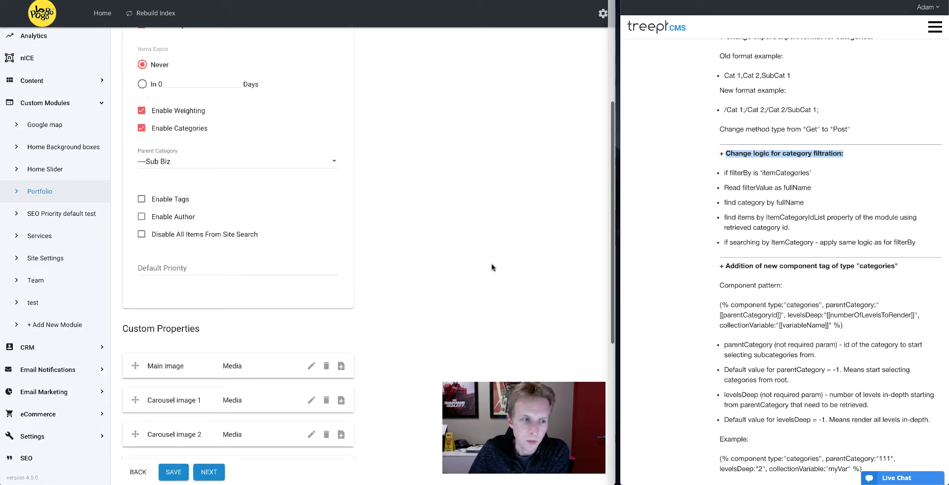
left_click(63, 194)
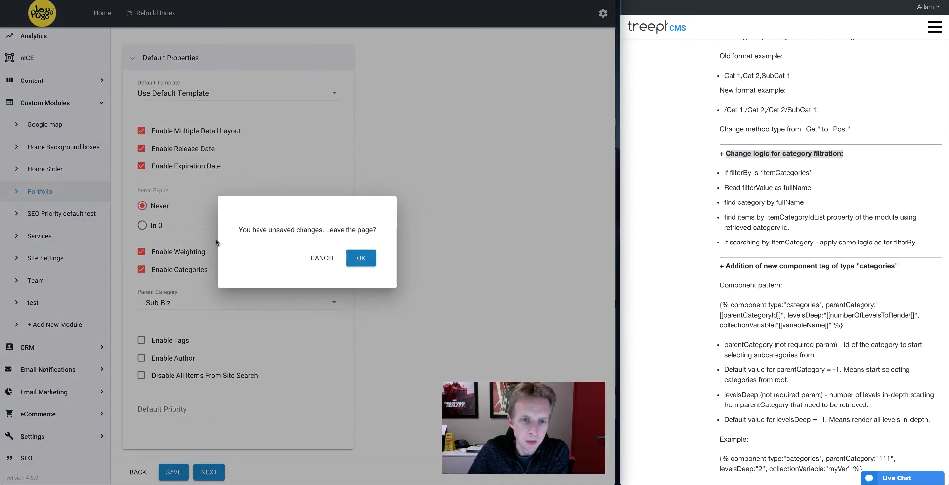
left_click(369, 259)
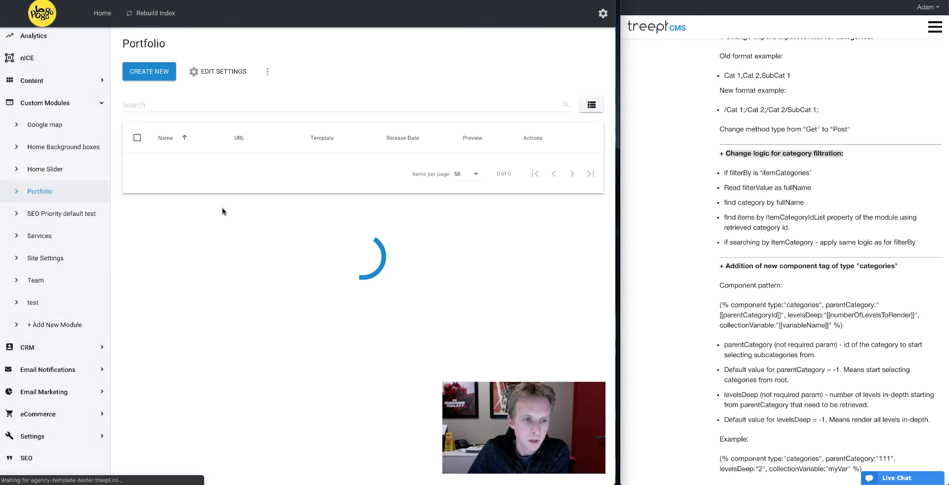
left_click(187, 192)
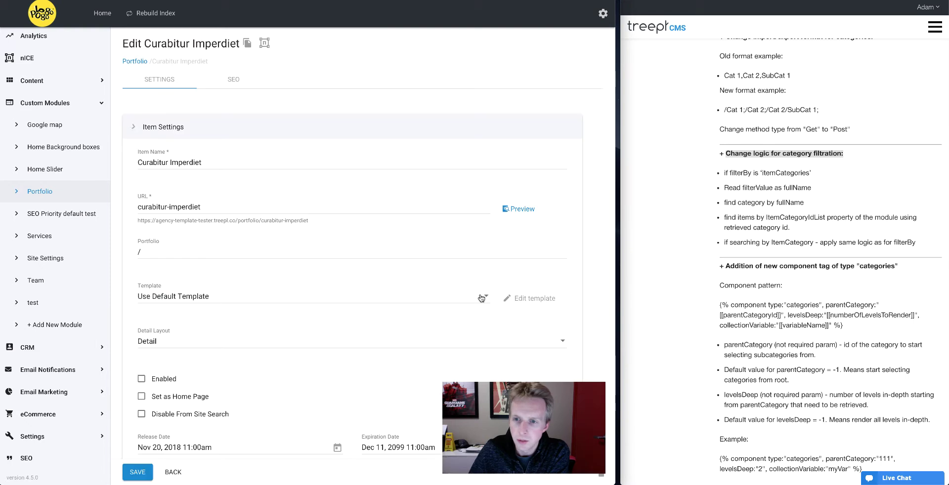
Open the Custom Modules List of Items component for the item's content, with Google map as its source
scroll(480, 298, "down", 7)
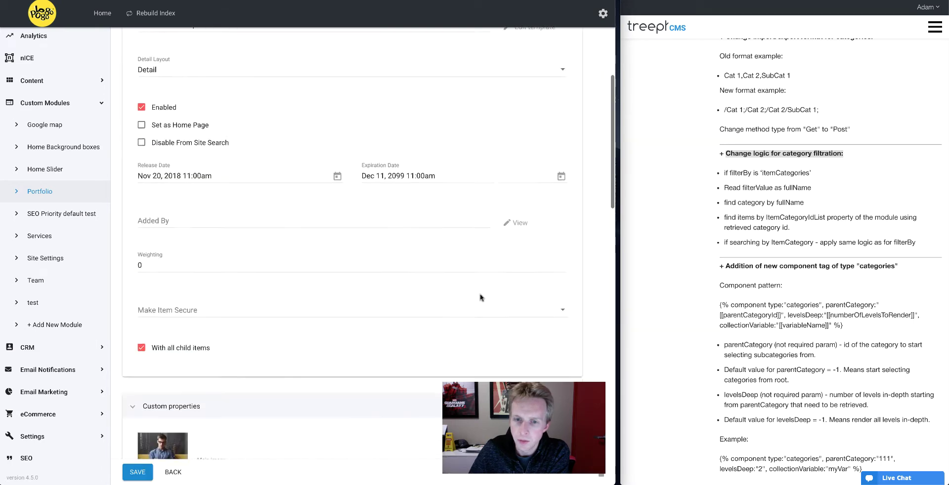
scroll(480, 298, "down", 8)
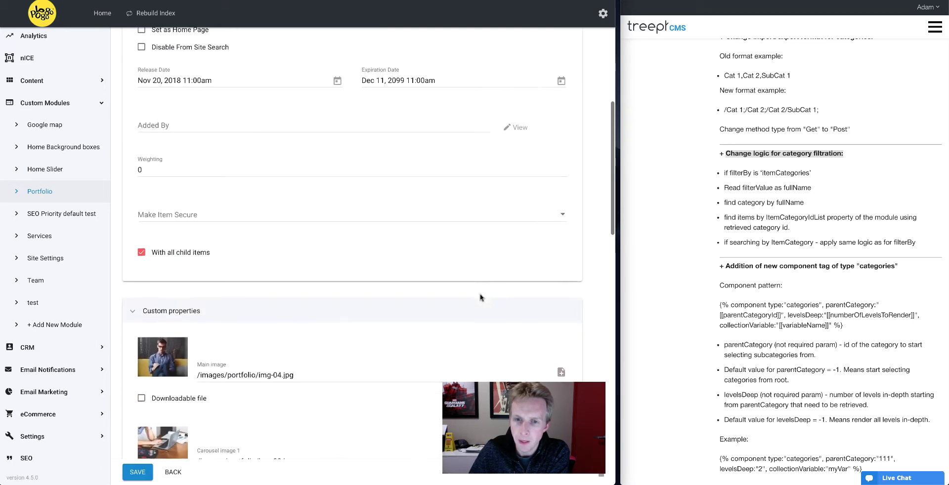
scroll(481, 298, "down", 10)
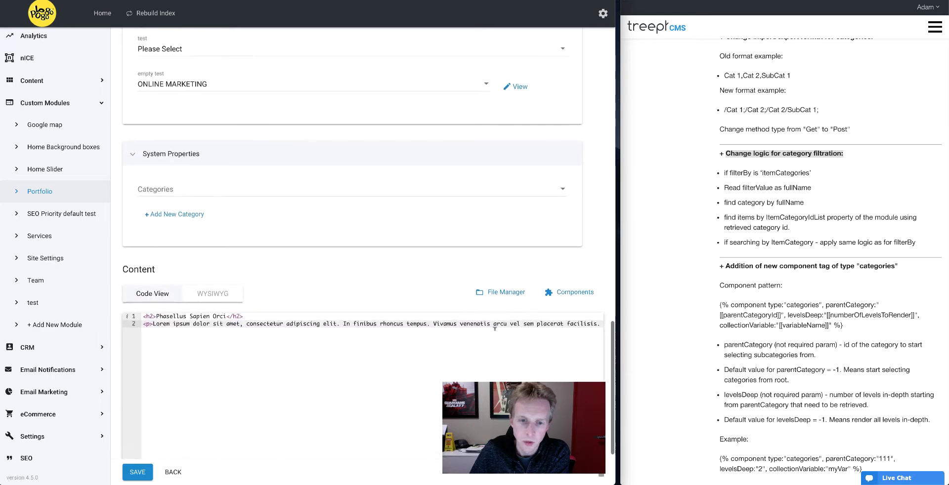
left_click(577, 193)
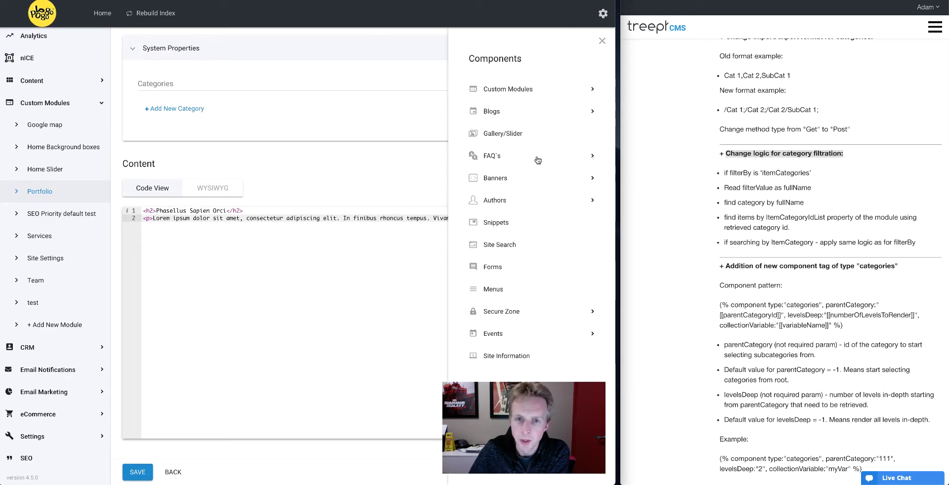
left_click(506, 92)
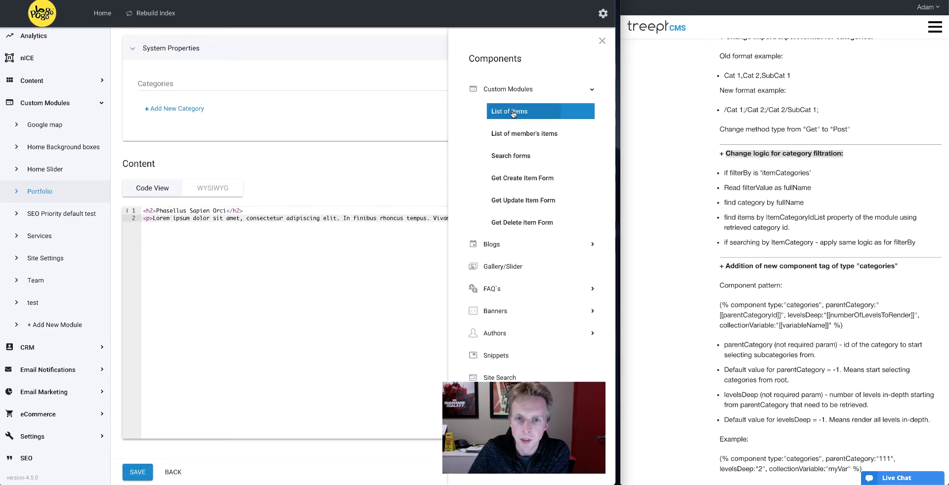
left_click(511, 112)
left_click(364, 95)
left_click(366, 93)
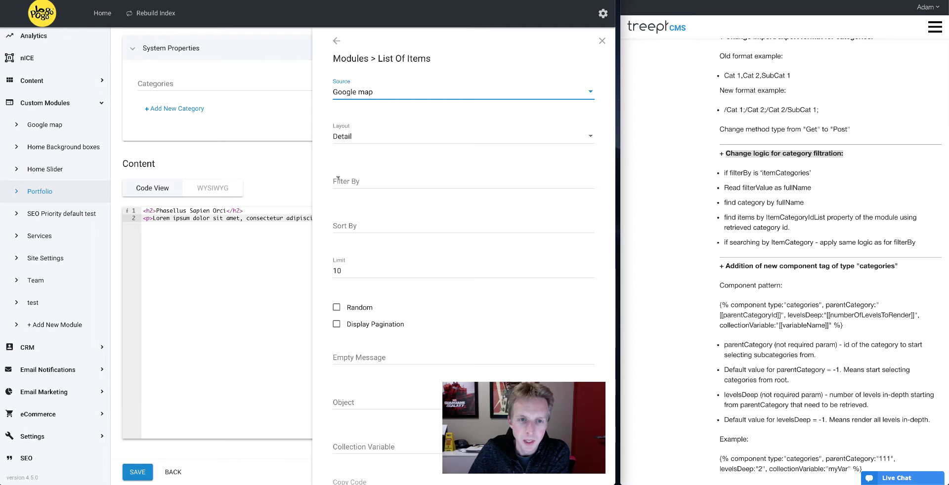
Filter the List of Items component by ItemCategories with the nested 4th level category as the filter value
left_click(369, 181)
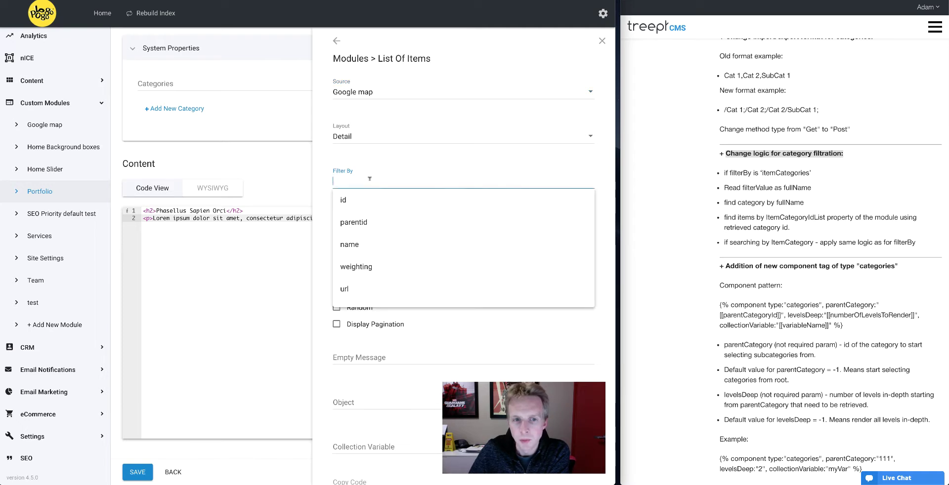
scroll(398, 281, "down", 3)
scroll(395, 280, "down", 2)
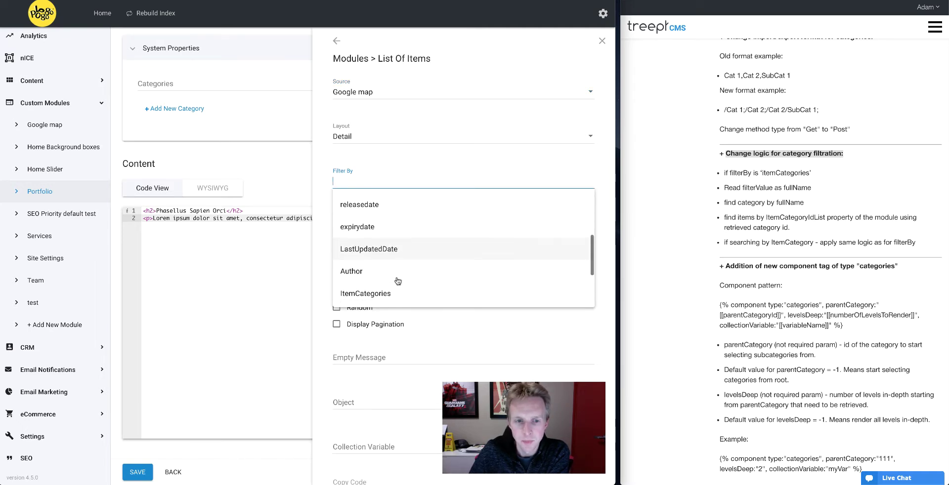
left_click(374, 268)
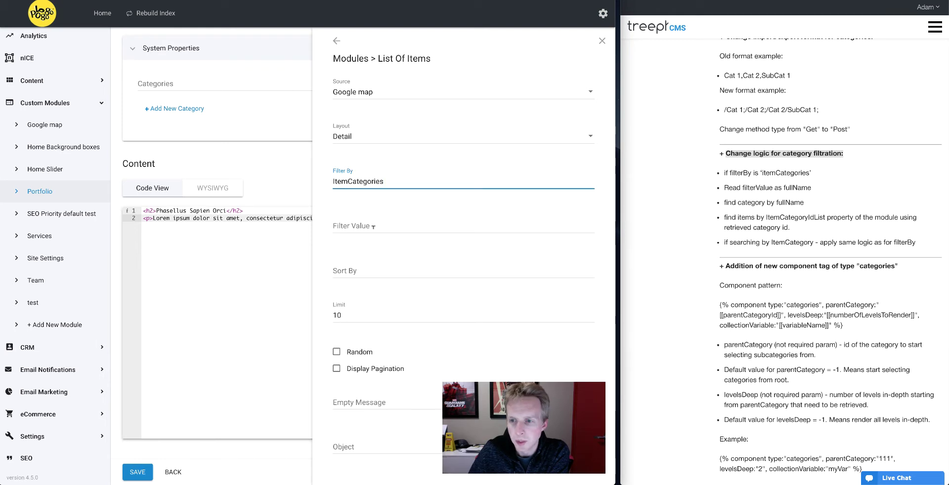
left_click(374, 223)
left_click(356, 225)
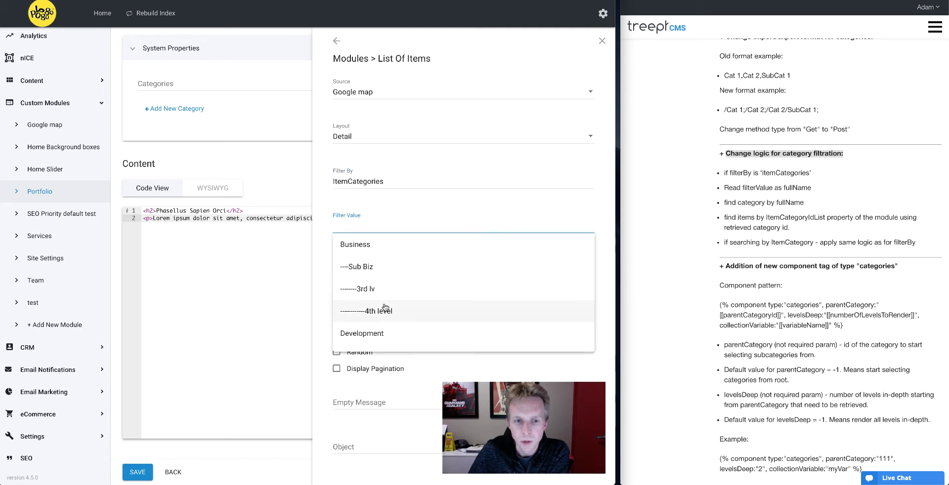
scroll(379, 302, "down", 1)
scroll(379, 302, "down", 1)
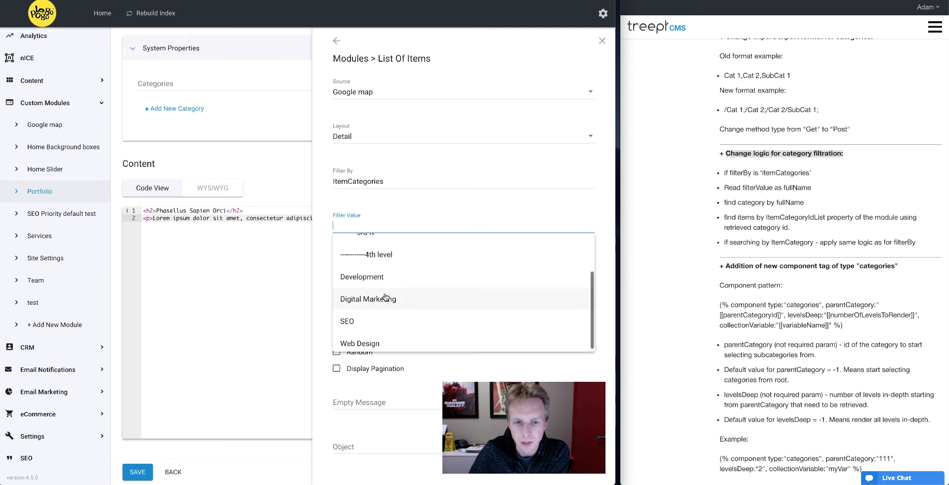
left_click(386, 247)
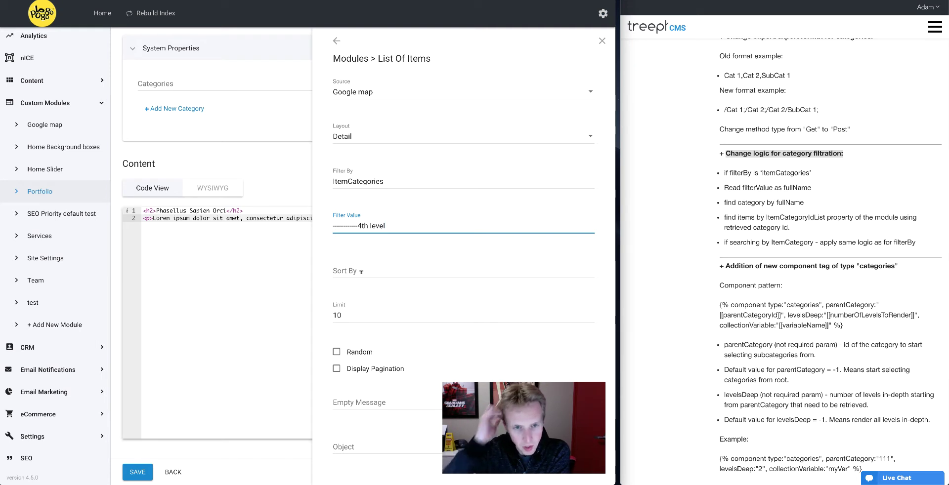
Highlight the release-note heading on the addition of a new component tag of type "categories"
left_click(739, 187)
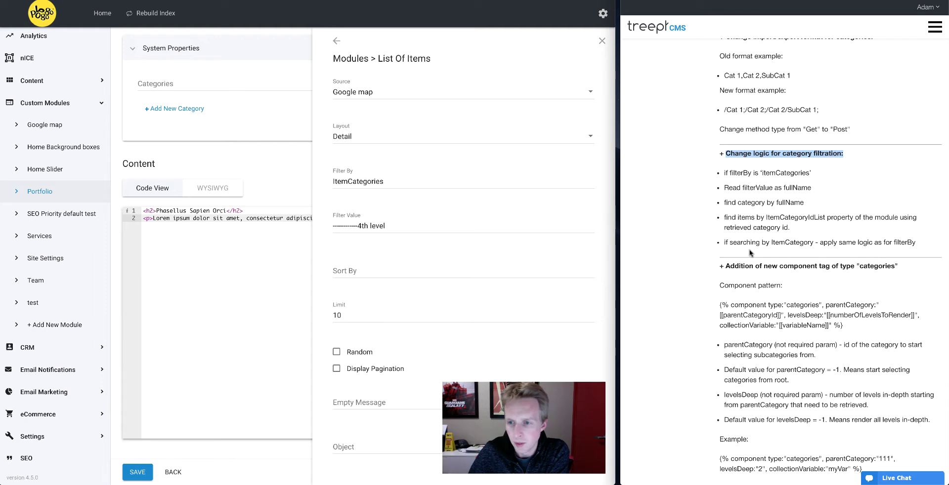
scroll(736, 237, "down", 2)
scroll(735, 236, "down", 5)
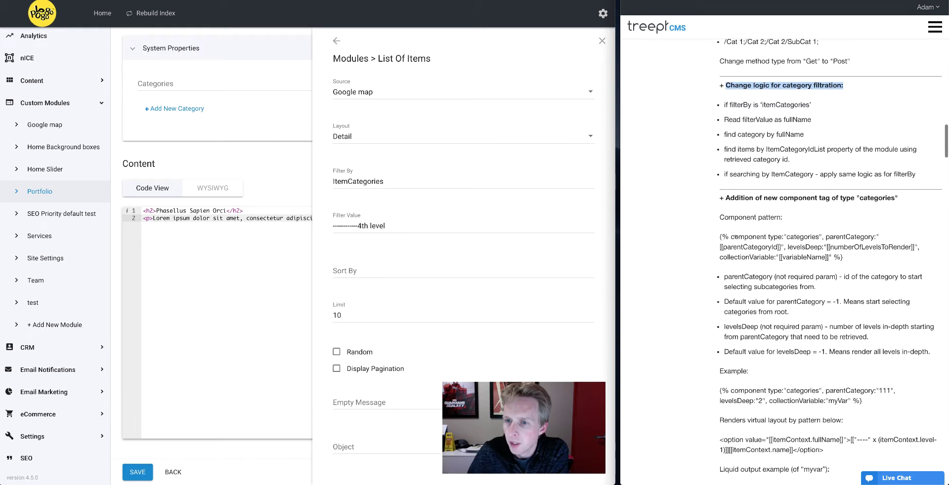
scroll(735, 242, "down", 2)
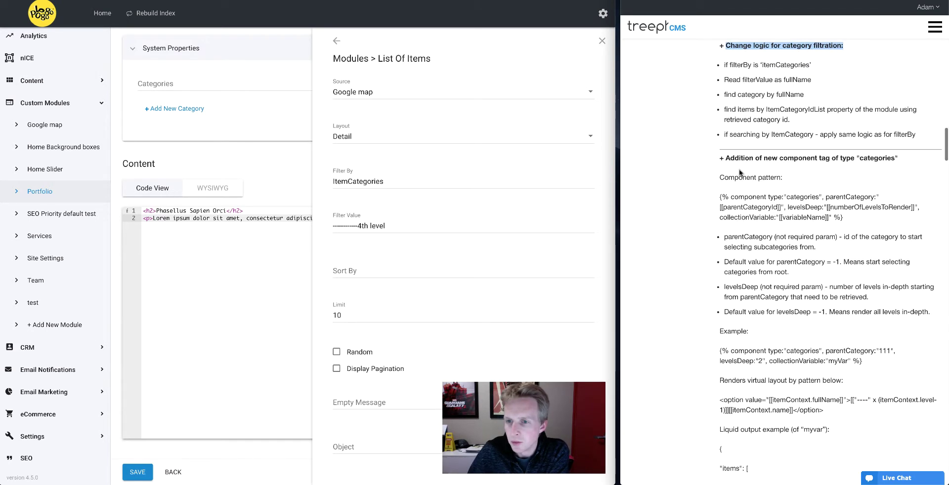
scroll(746, 168, "down", 1)
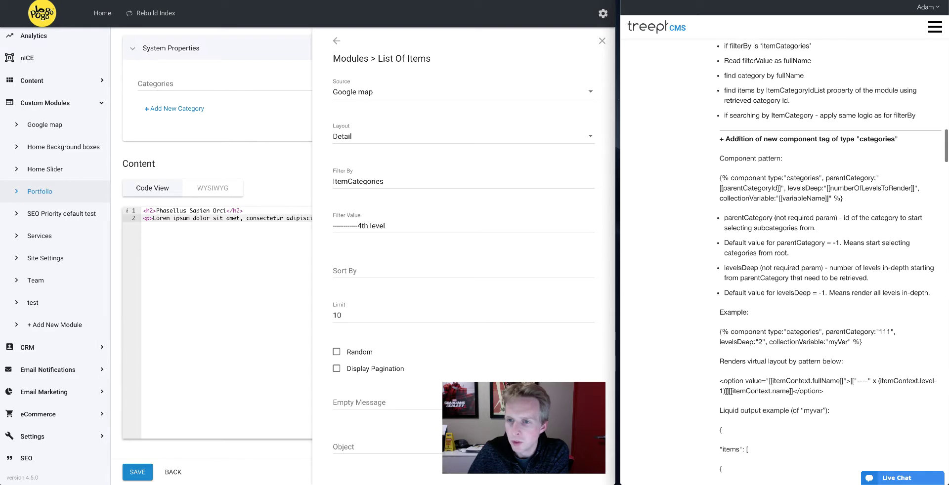
left_click_drag(719, 139, 899, 141)
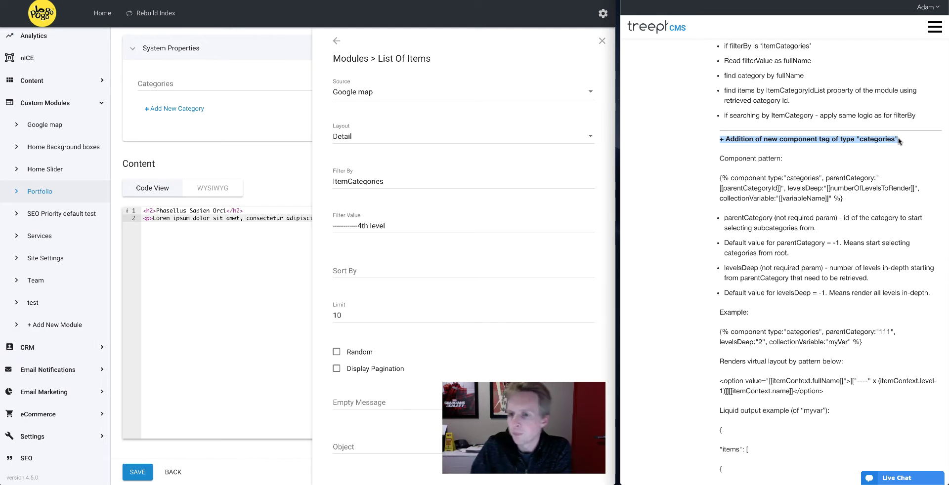
Highlight the parentCategory, levelsDeep and collectionVariable parameters in the component pattern, along with the parameter descriptions and defaults
double_click(831, 178)
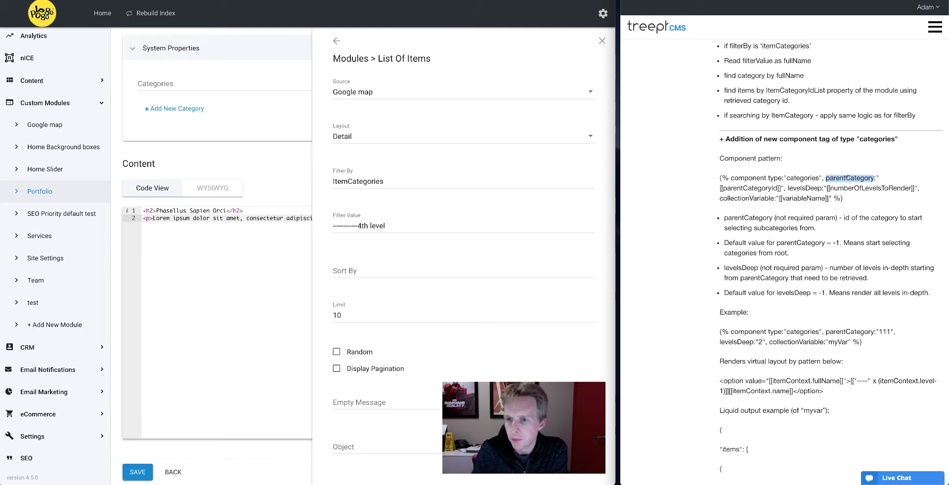
double_click(803, 188)
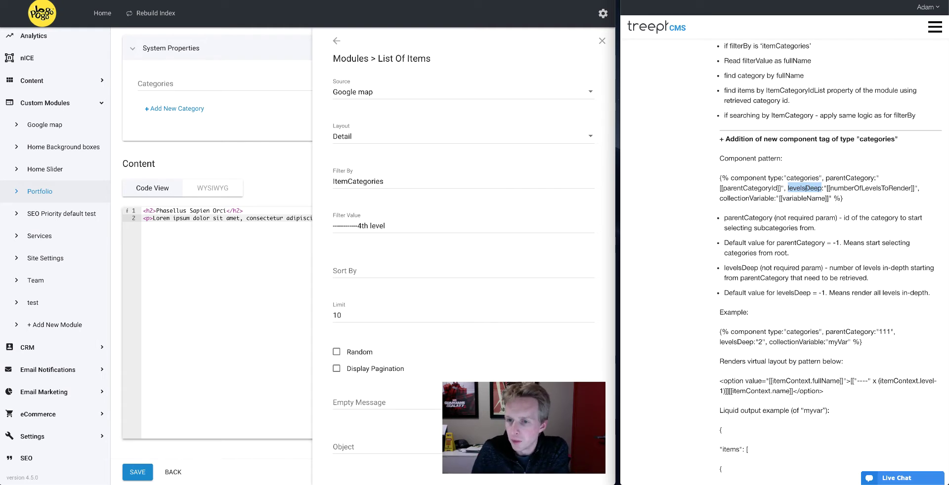
left_click_drag(722, 218, 926, 299)
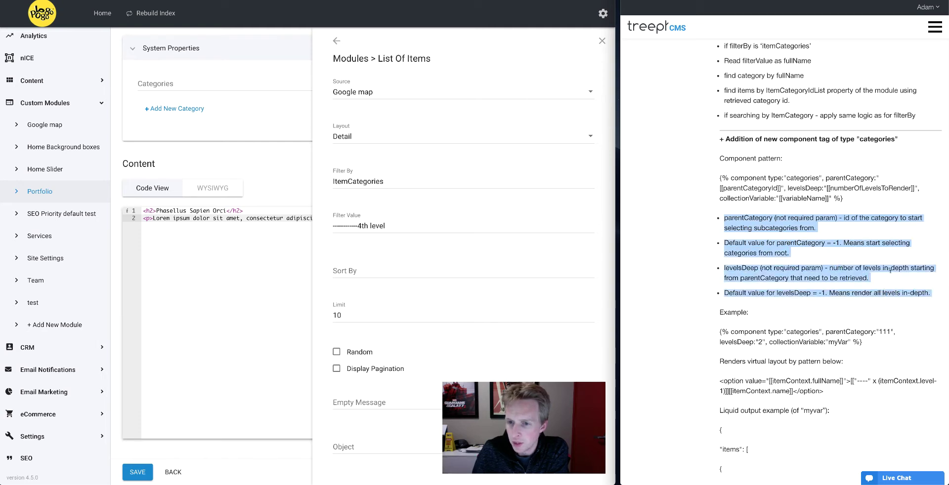
double_click(743, 197)
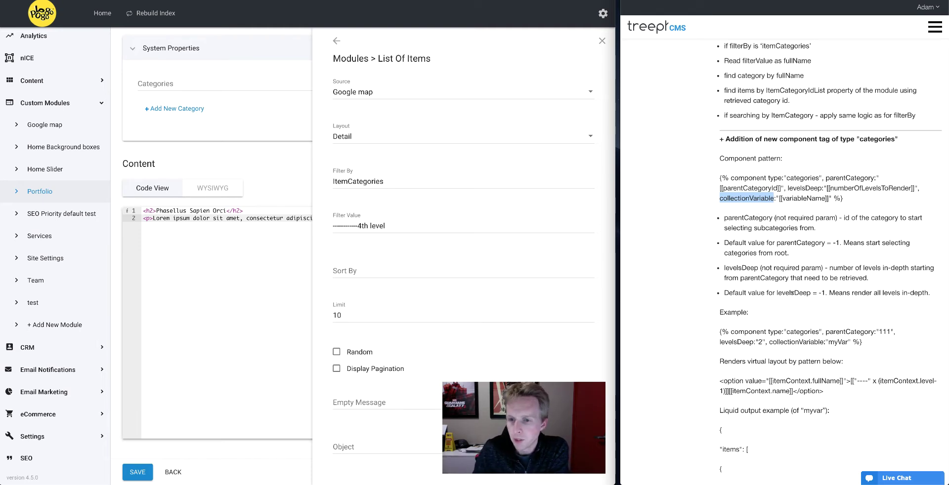
Highlight the example categories component tag and its option layout pattern, and review the Liquid output example
scroll(762, 258, "down", 2)
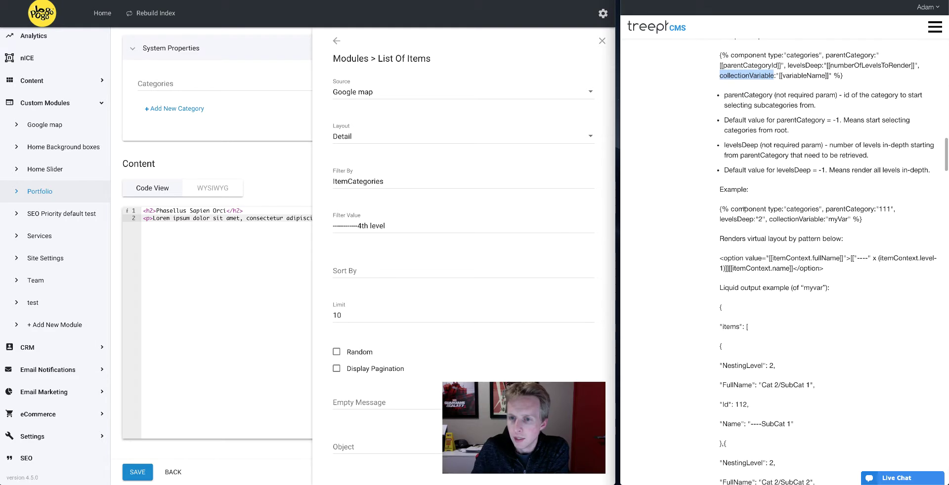
left_click(743, 214)
left_click_drag(719, 211, 868, 221)
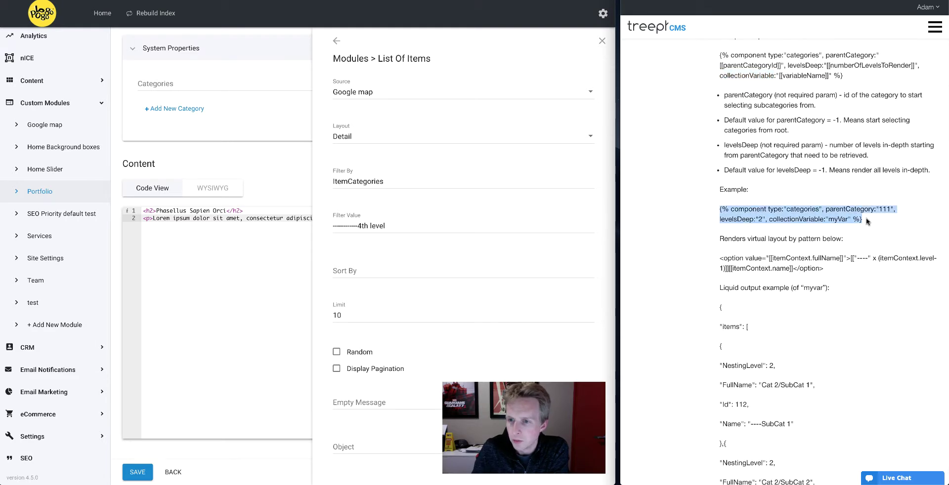
scroll(861, 220, "down", 1)
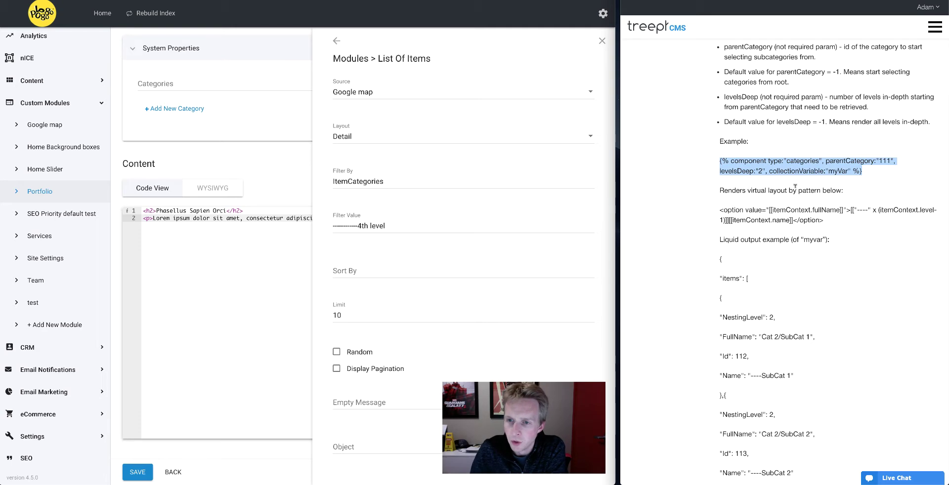
left_click_drag(719, 210, 826, 222)
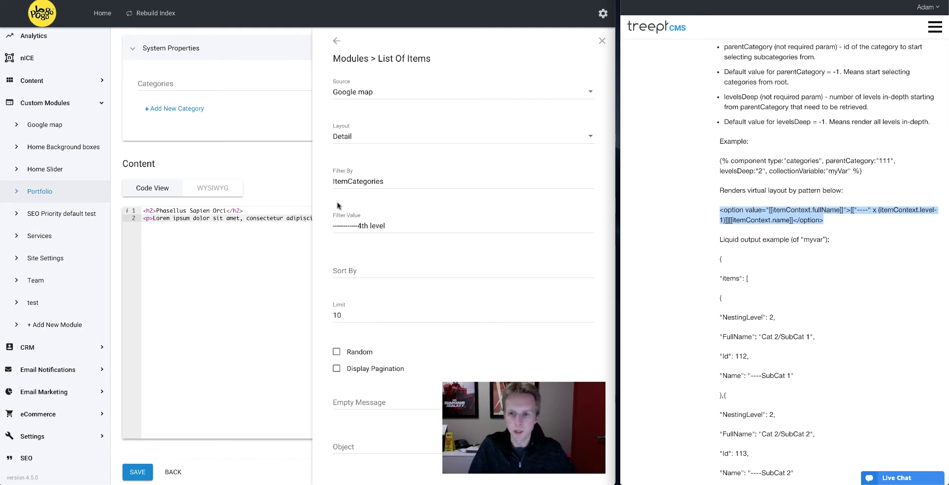
left_click(735, 206)
scroll(735, 206, "down", 1)
scroll(735, 207, "down", 1)
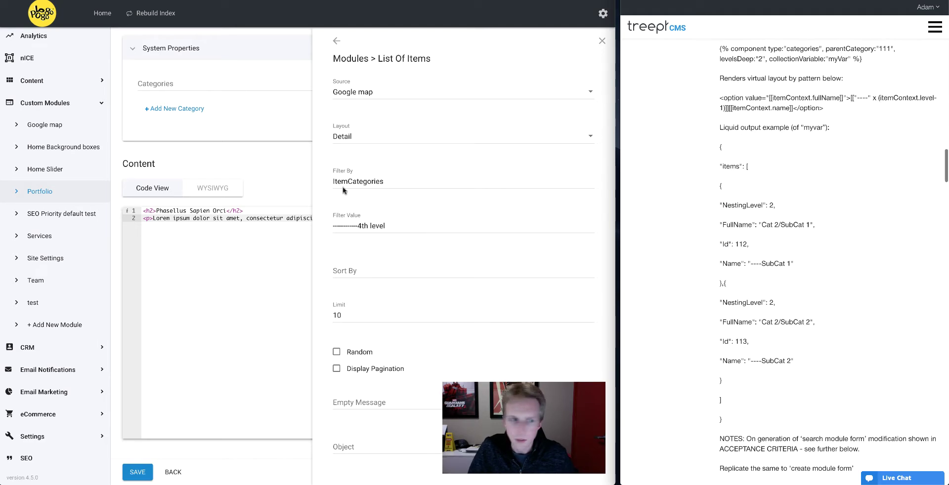
Preview the testlist page from the site's pages and expand its rendered category dropdown
left_click(59, 85)
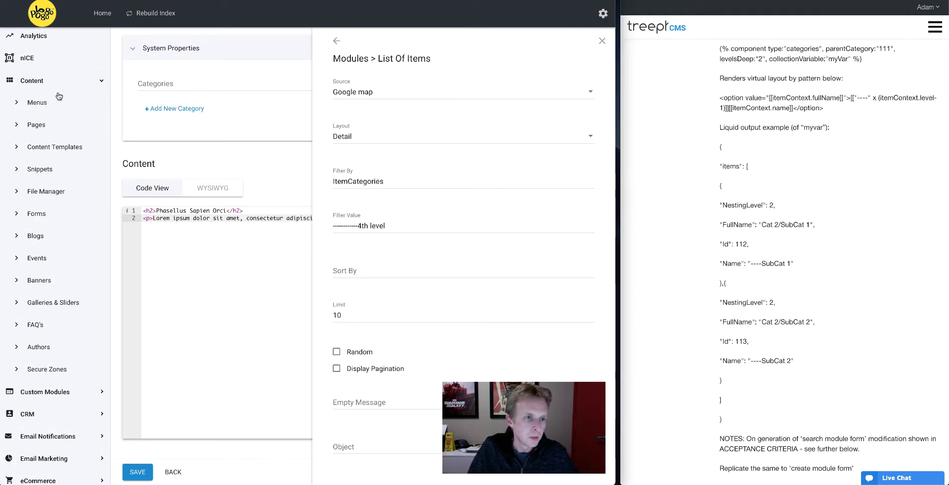
left_click(53, 124)
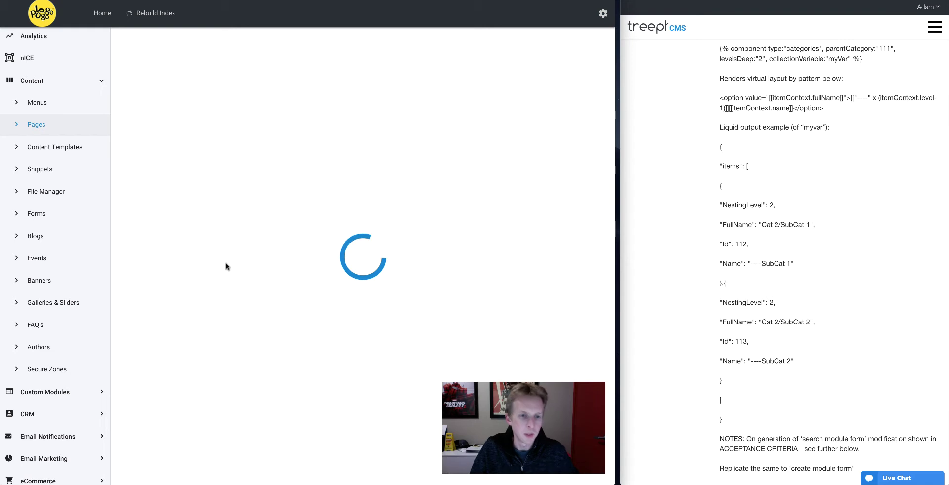
scroll(248, 384, "down", 2)
scroll(248, 383, "down", 3)
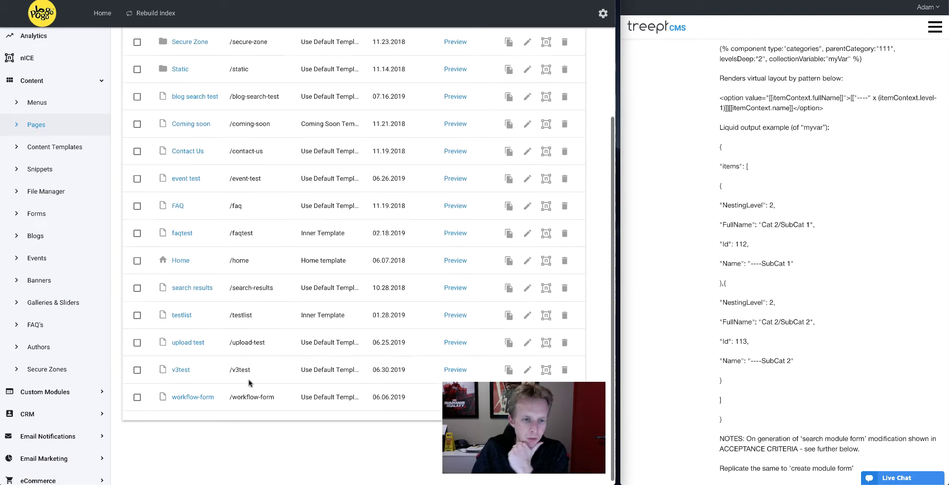
left_click(454, 312)
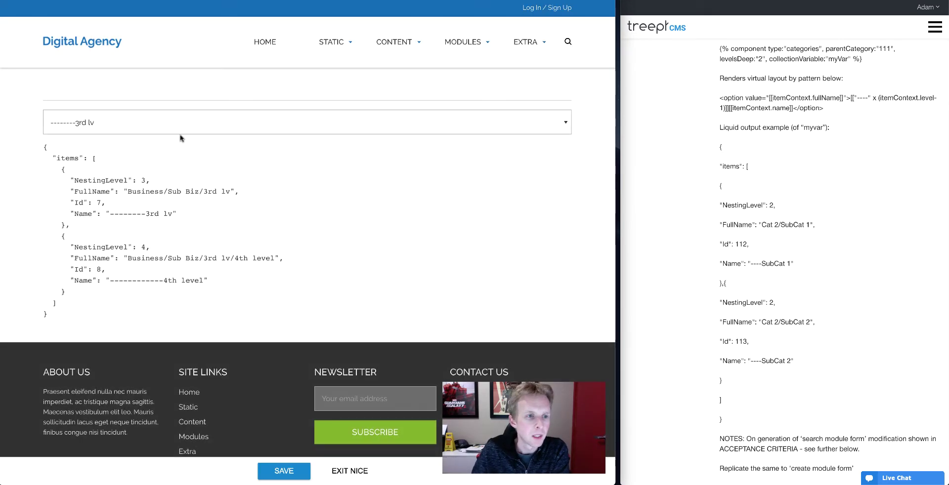
left_click(175, 124)
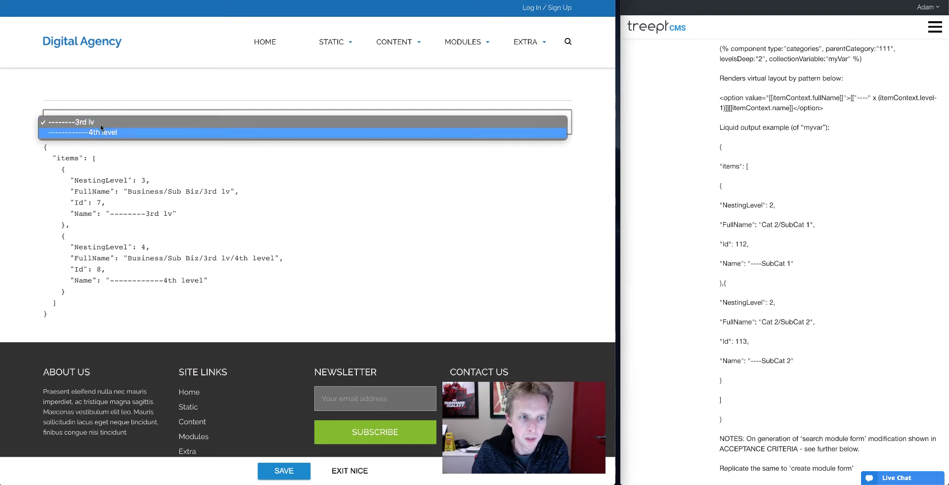
Highlight the JSON category output on the previewed page and compare it with the Liquid output example in the release notes
left_click(197, 166)
left_click_drag(45, 147, 81, 316)
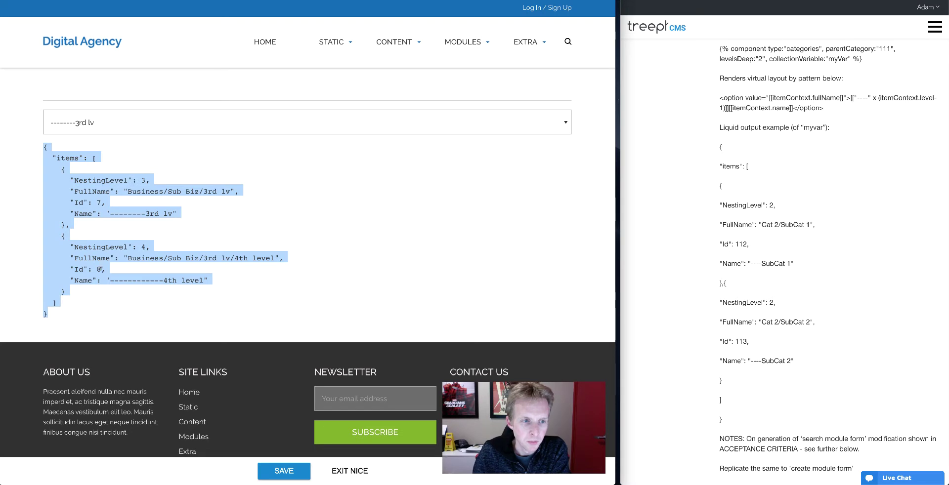
left_click(754, 215)
left_click_drag(722, 153, 795, 365)
left_click(811, 328)
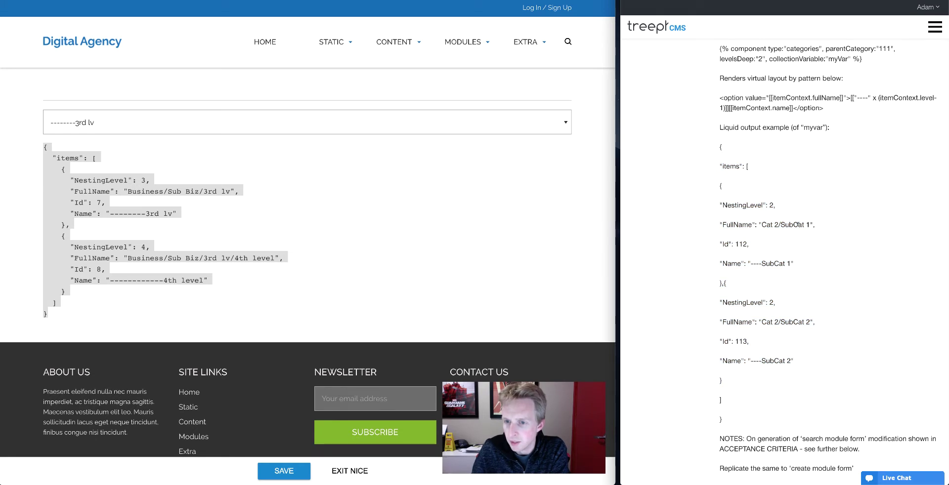
scroll(796, 223, "down", 2)
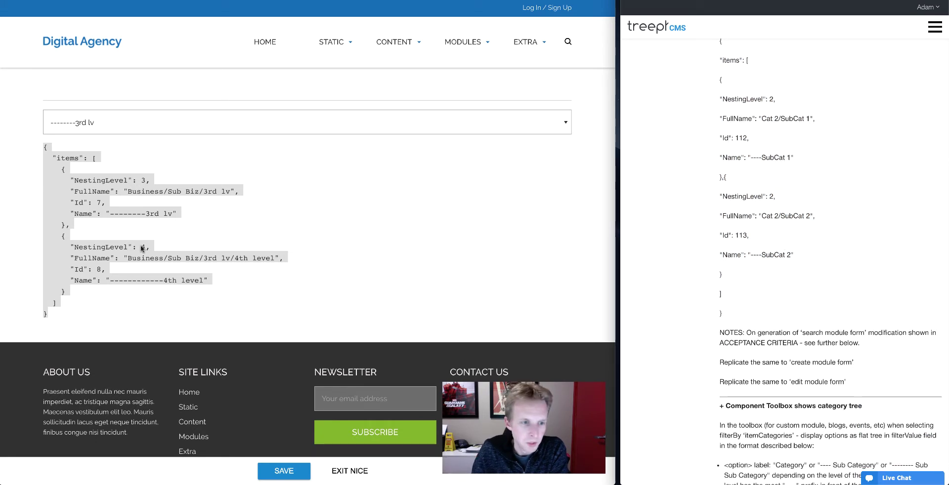
scroll(765, 150, "up", 2)
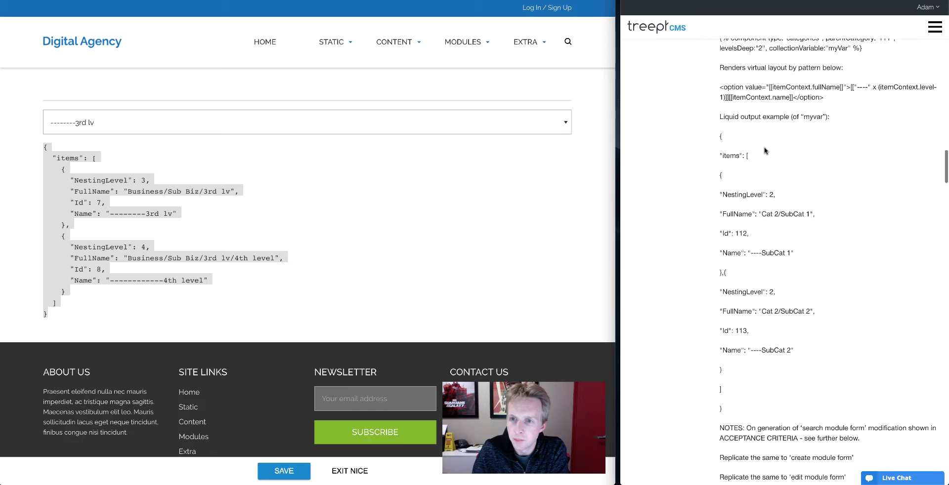
scroll(764, 153, "up", 1)
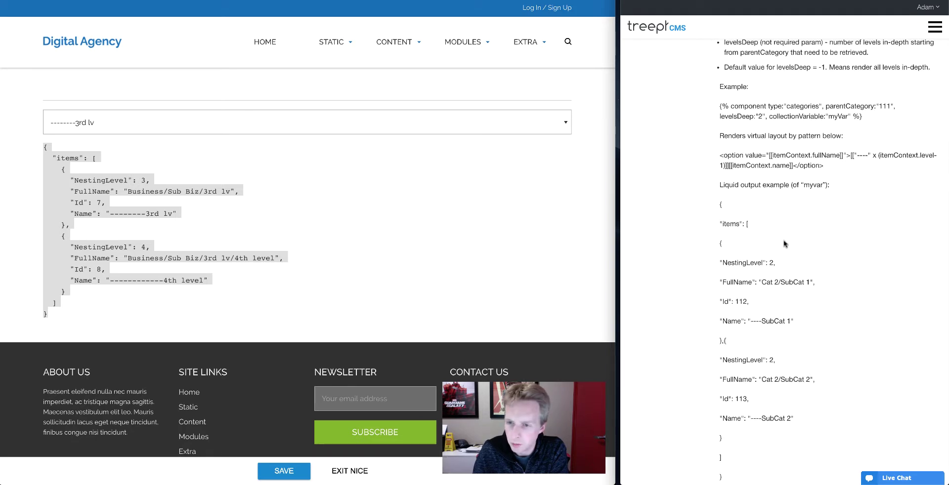
Highlight the "Component Toolbox shows category tree" heading and the dashed sub-category prefix, and read the option format description
scroll(785, 243, "down", 2)
scroll(784, 243, "down", 4)
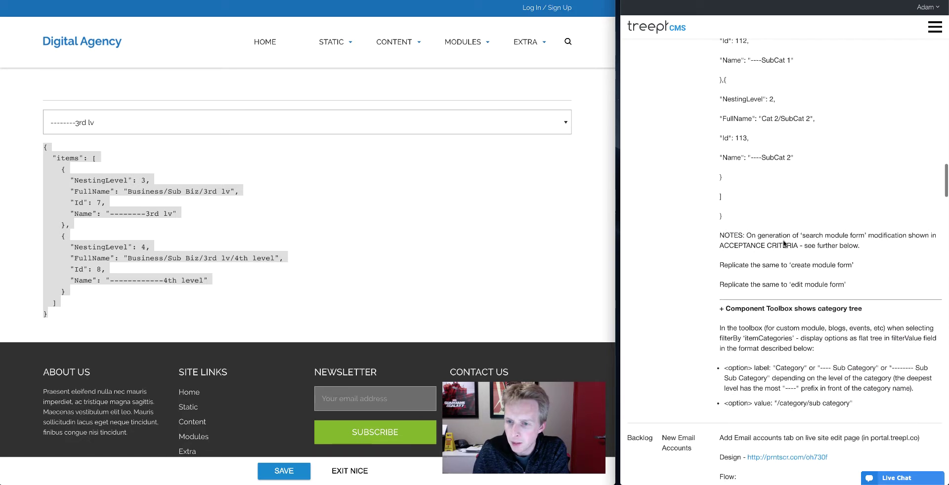
scroll(785, 244, "down", 1)
left_click_drag(720, 203, 865, 205)
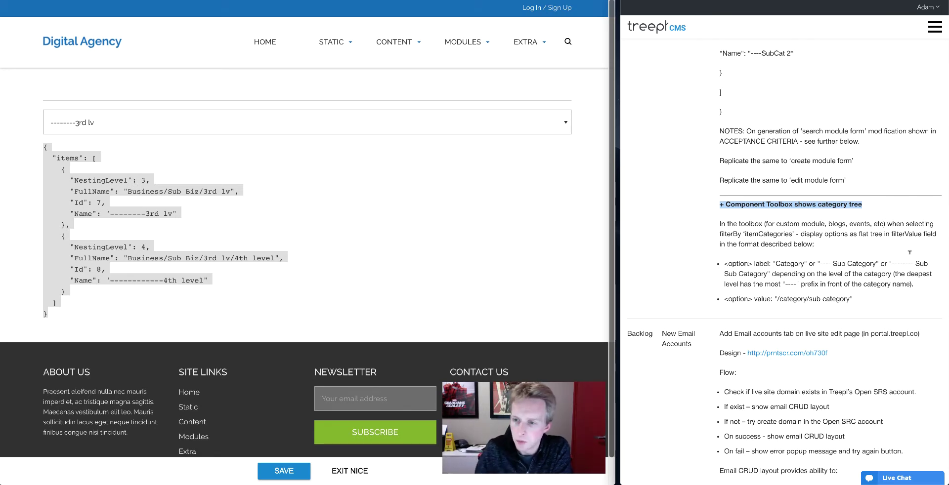
left_click_drag(893, 263, 913, 263)
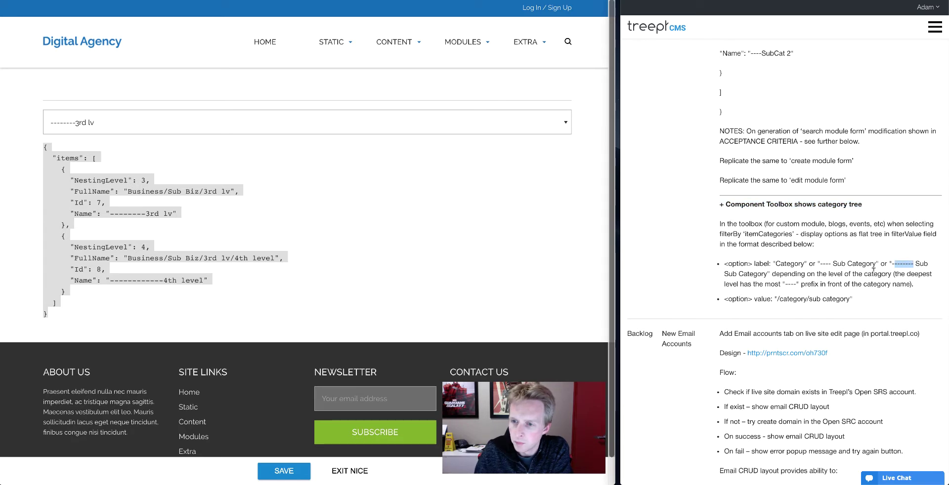
scroll(808, 278, "down", 2)
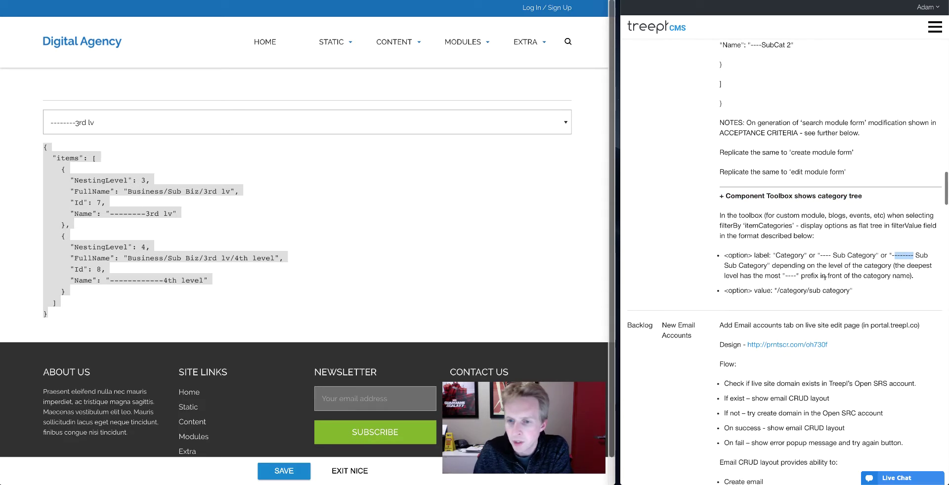
scroll(803, 252, "up", 4)
scroll(804, 262, "down", 4)
scroll(803, 266, "up", 3)
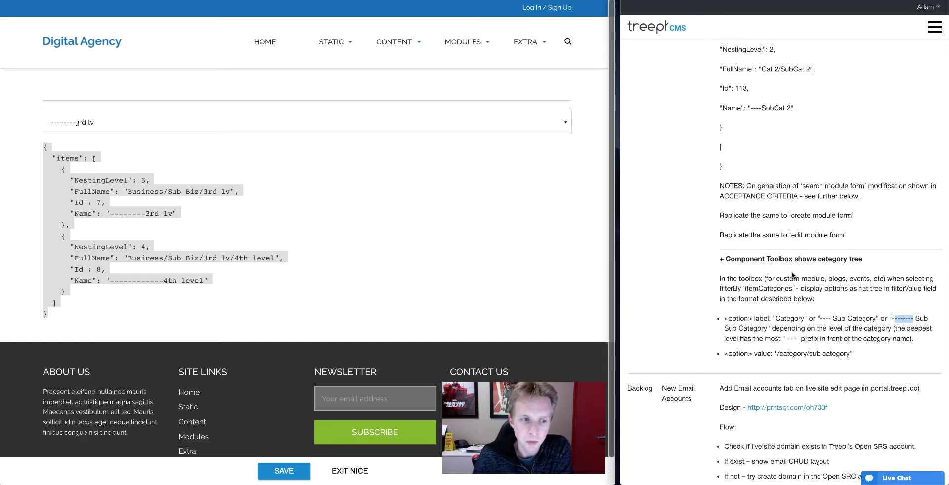
scroll(783, 275, "down", 2)
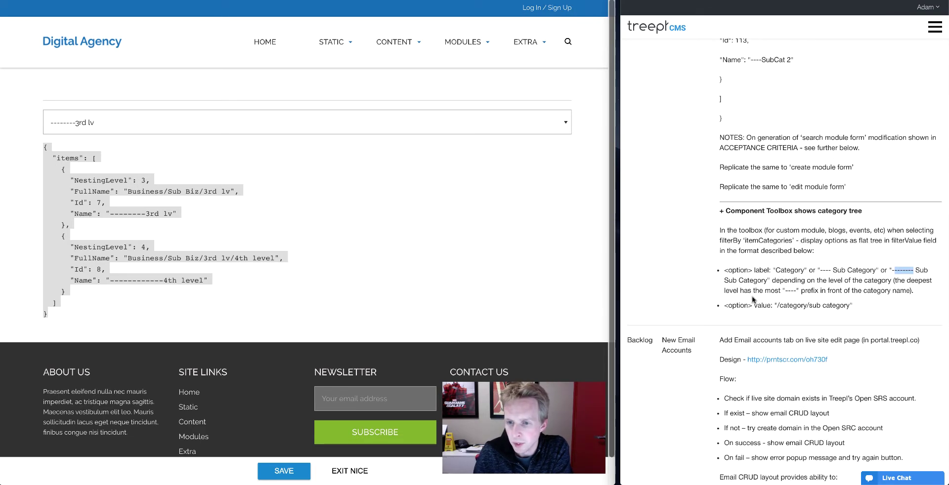
Read the New Email Accounts release note, highlighting its flow and the email CRUD abilities
scroll(766, 284, "down", 5)
left_click(739, 231)
scroll(738, 224, "up", 2)
scroll(735, 217, "down", 2)
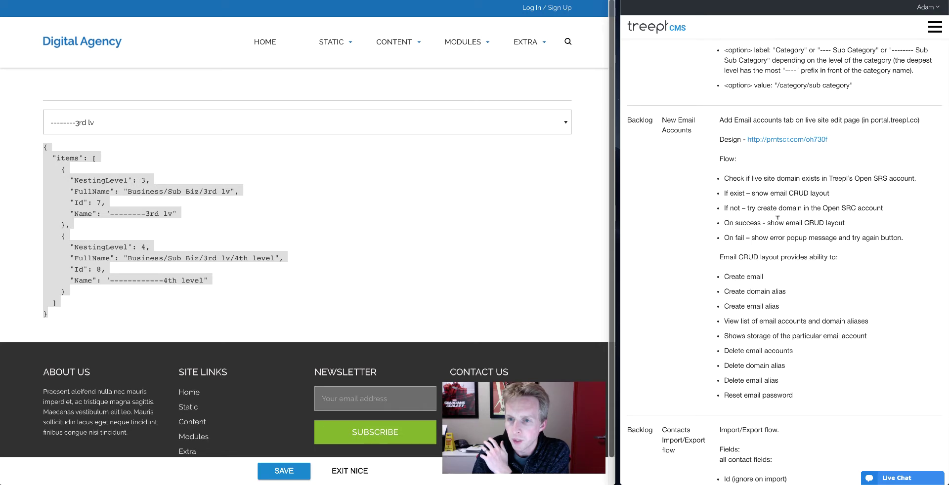
left_click_drag(720, 156, 825, 399)
left_click(755, 219)
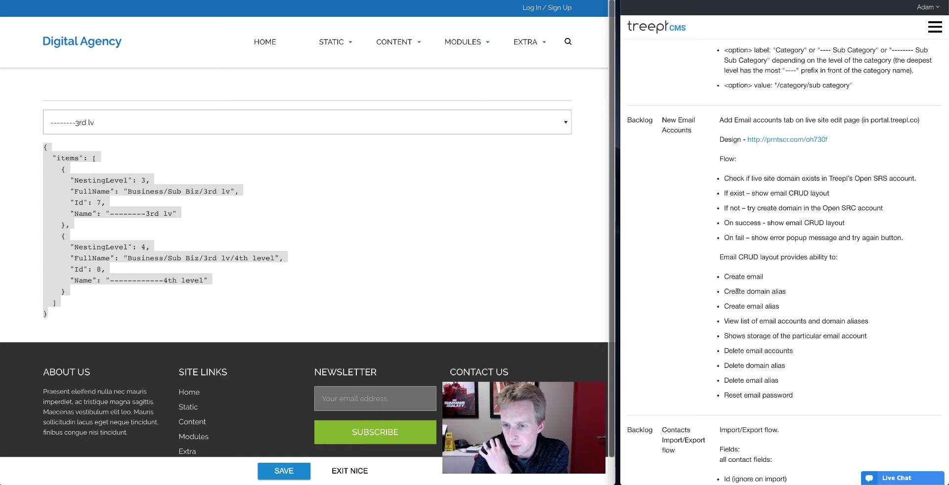
Highlight the domain alias creation and email account storage items in the New Email Accounts note
left_click_drag(734, 291, 790, 293)
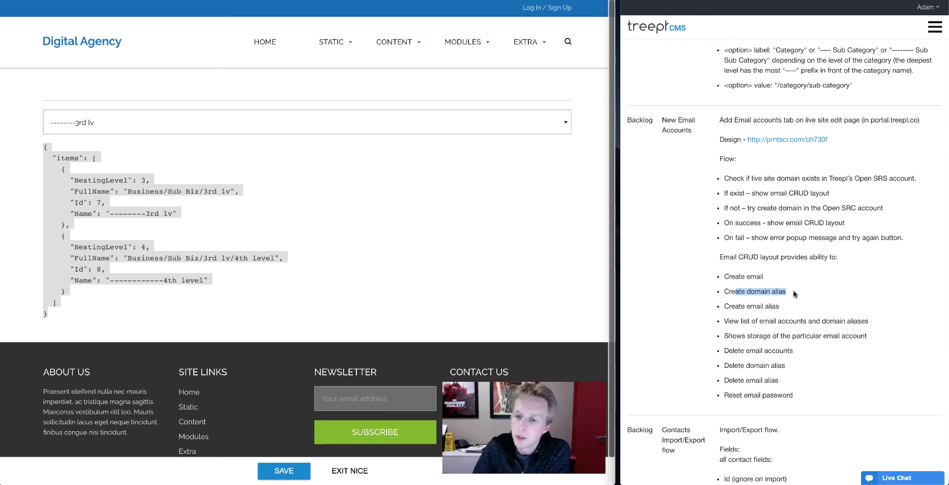
scroll(794, 295, "down", 2)
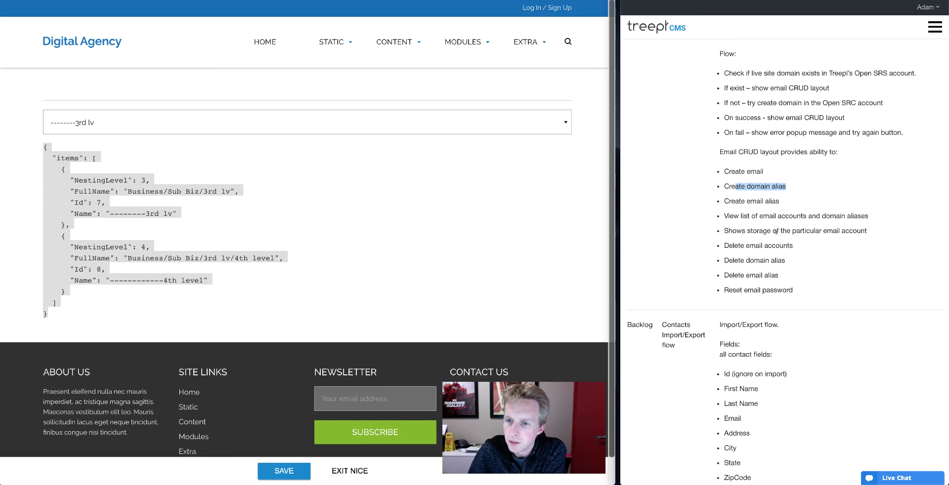
left_click_drag(747, 231, 833, 231)
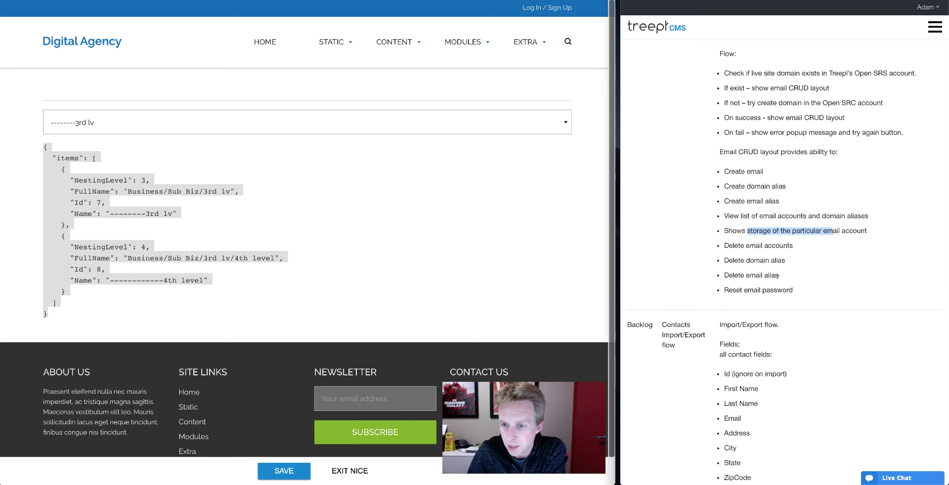
scroll(811, 267, "down", 1)
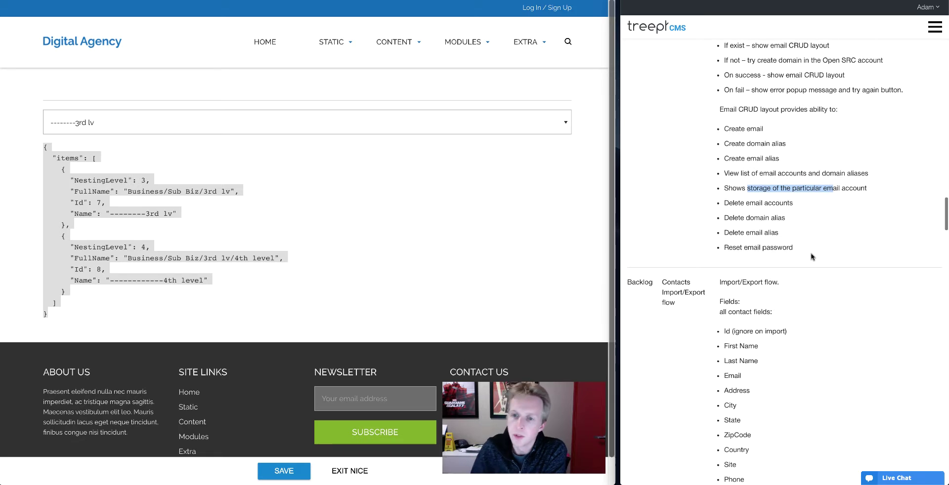
Review the Contacts Import/Export flow note and highlight its list of contact fields
scroll(807, 242, "down", 2)
scroll(807, 239, "down", 3)
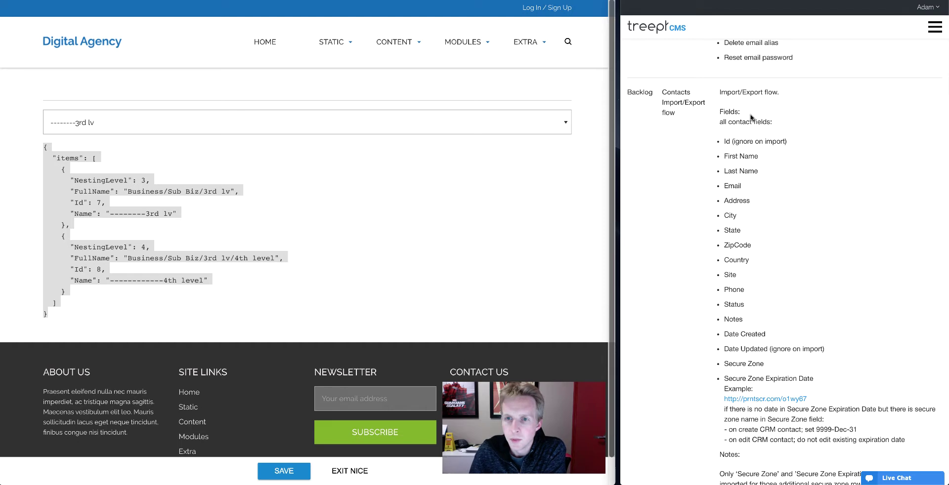
scroll(775, 134, "down", 2)
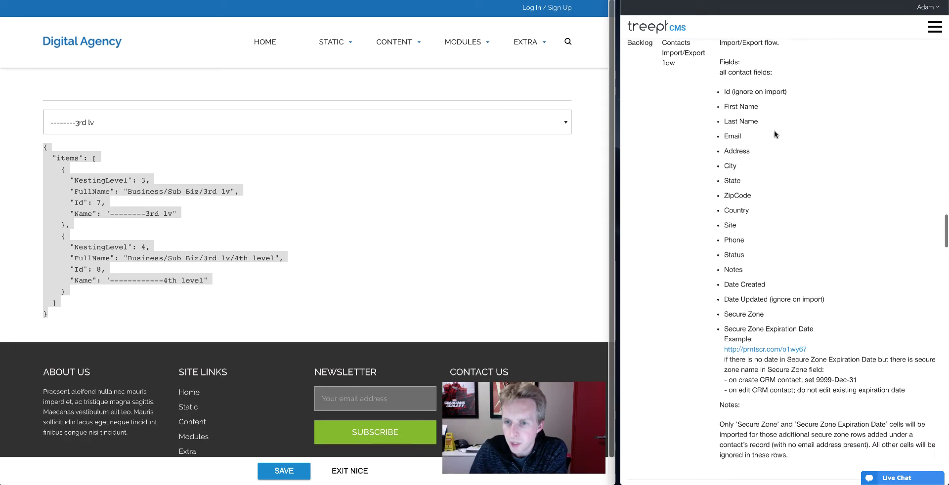
left_click_drag(738, 88, 799, 300)
scroll(790, 272, "down", 3)
left_click(776, 193)
Highlight the Secure Zone and Secure Zone Expiration Date fields with their expiration date rules
scroll(770, 186, "down", 1)
left_click_drag(725, 145, 895, 229)
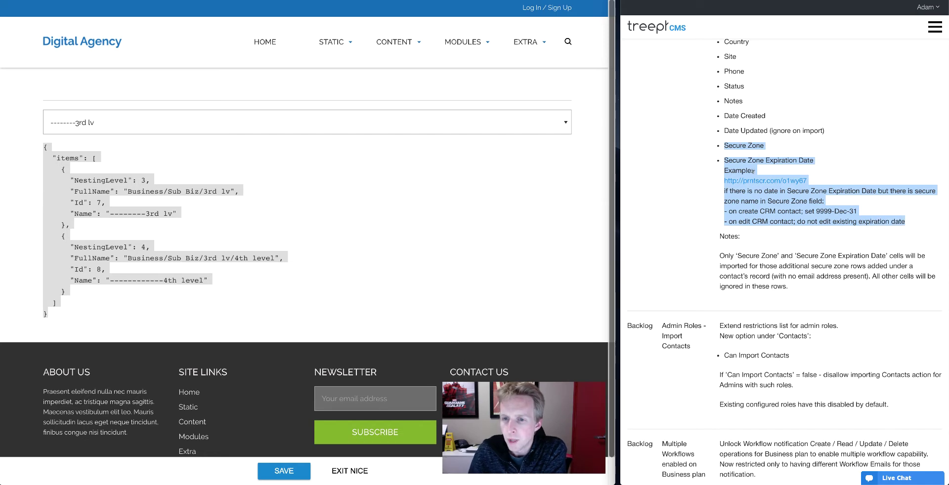
left_click(778, 198)
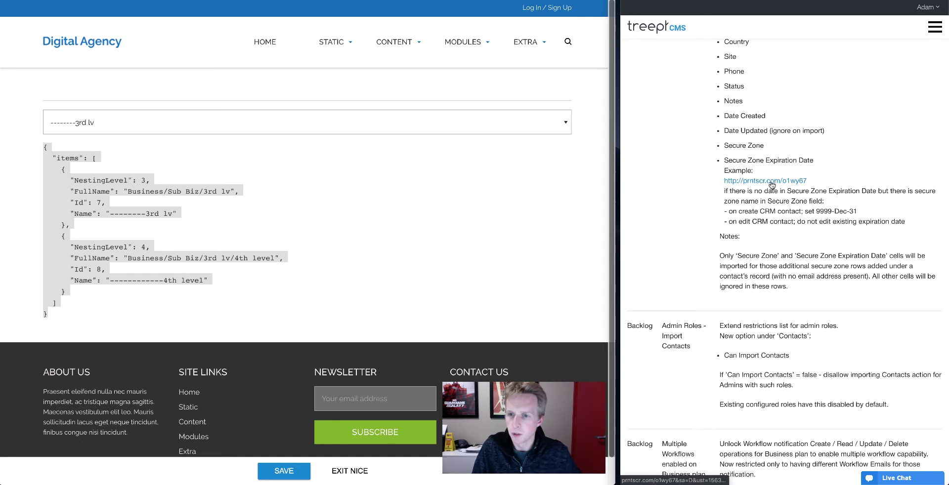
Open the linked example screenshot for Secure Zone Expiration Date beside the release notes
scroll(751, 255, "up", 3)
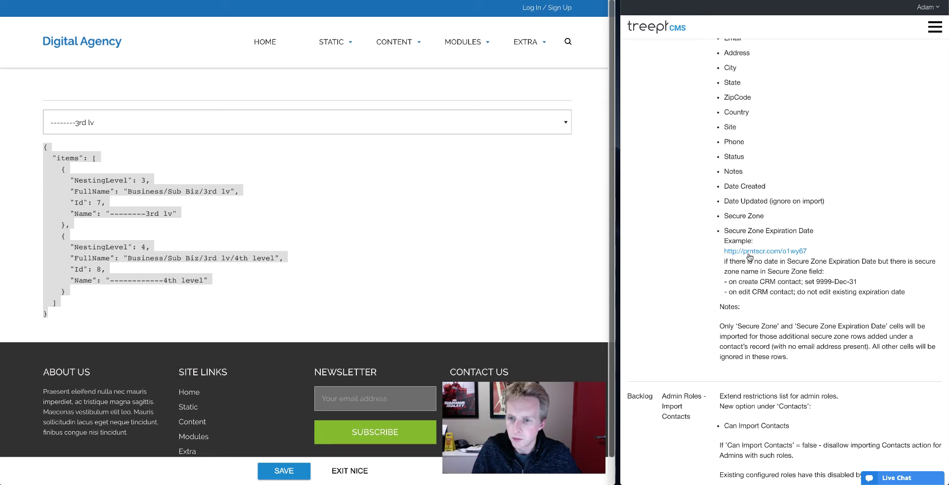
right_click(751, 255)
left_click(771, 257)
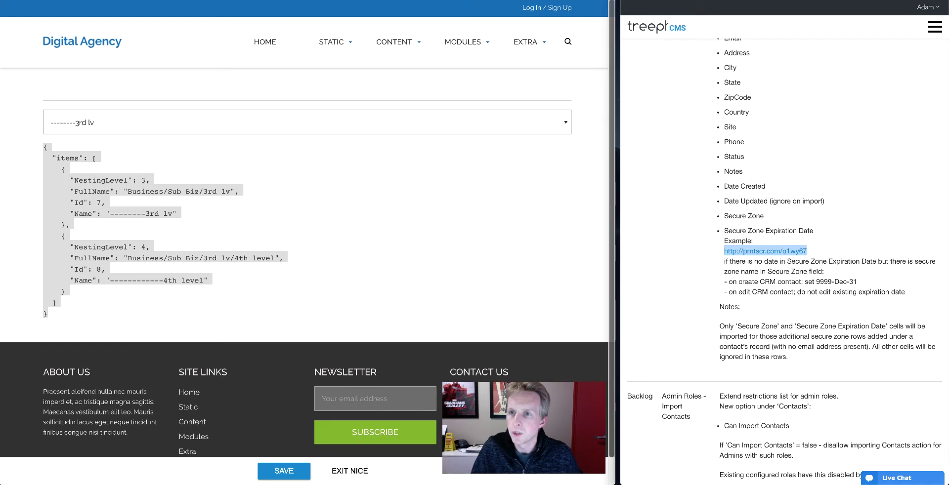
left_click_drag(791, 0, 444, 1)
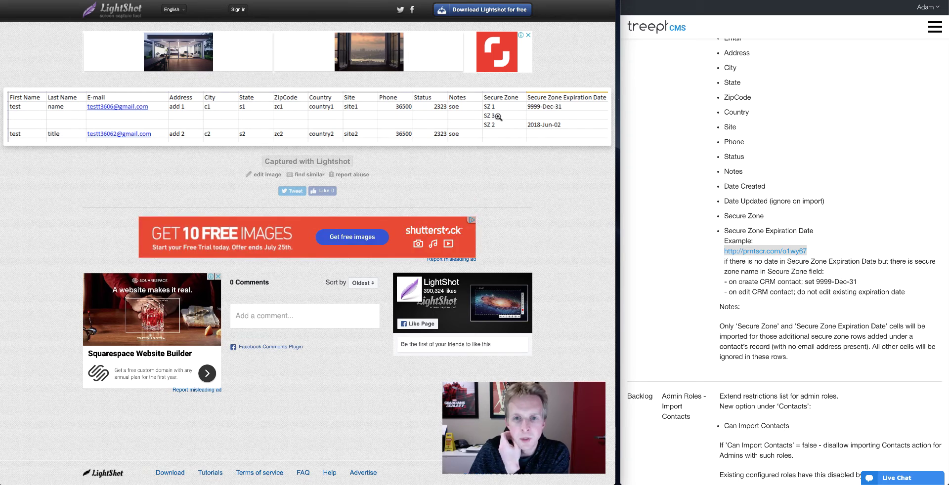
Read the secure zone import notes and the "Admin Roles - Import Contacts" release note
scroll(786, 274, "down", 1)
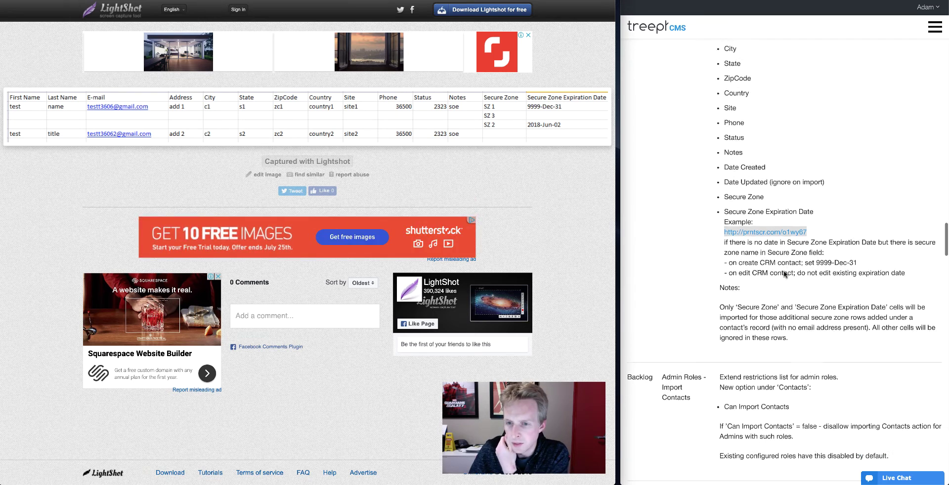
scroll(784, 274, "up", 1)
left_click(742, 284)
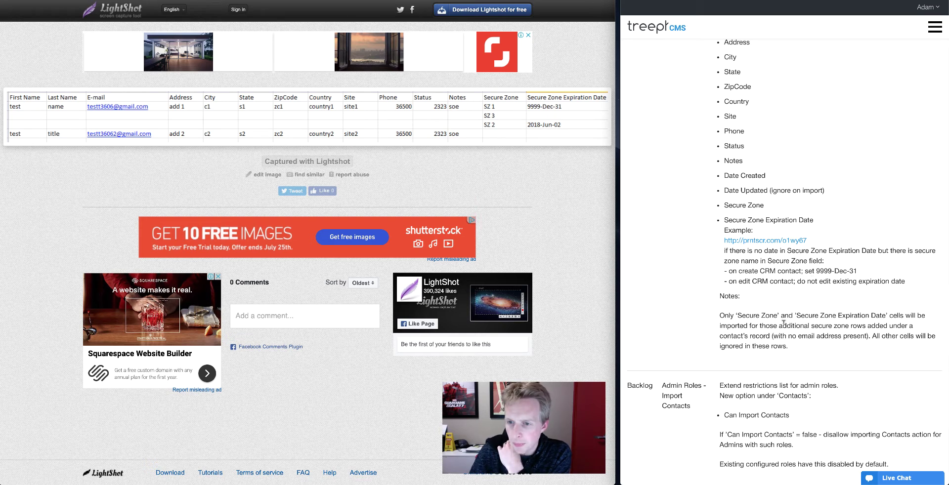
scroll(781, 288, "down", 2)
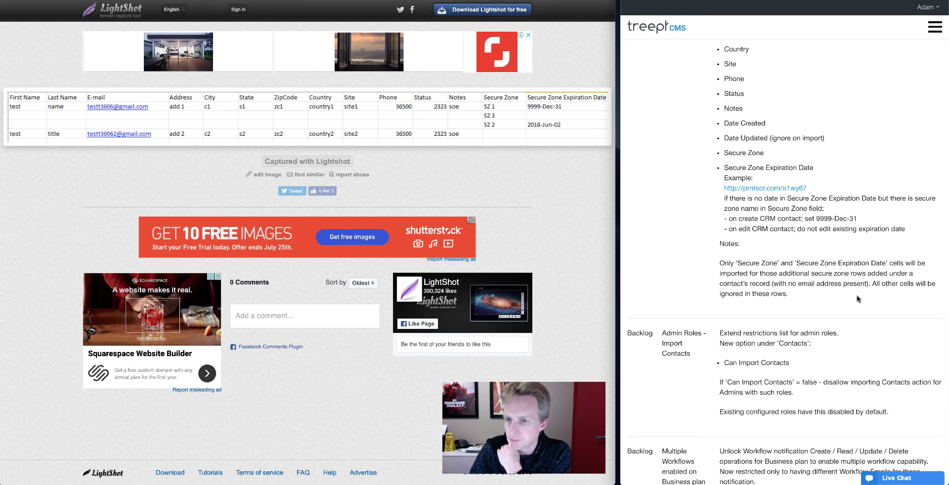
scroll(860, 297, "down", 4)
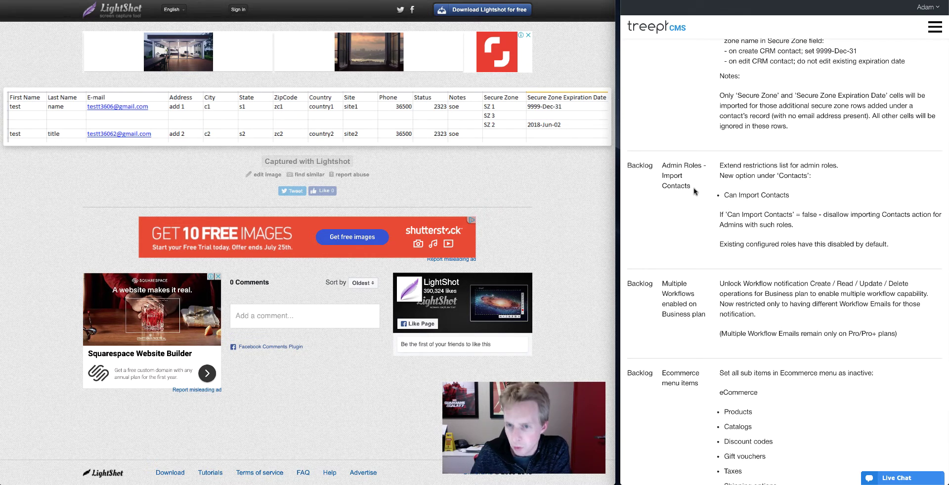
scroll(774, 183, "down", 1)
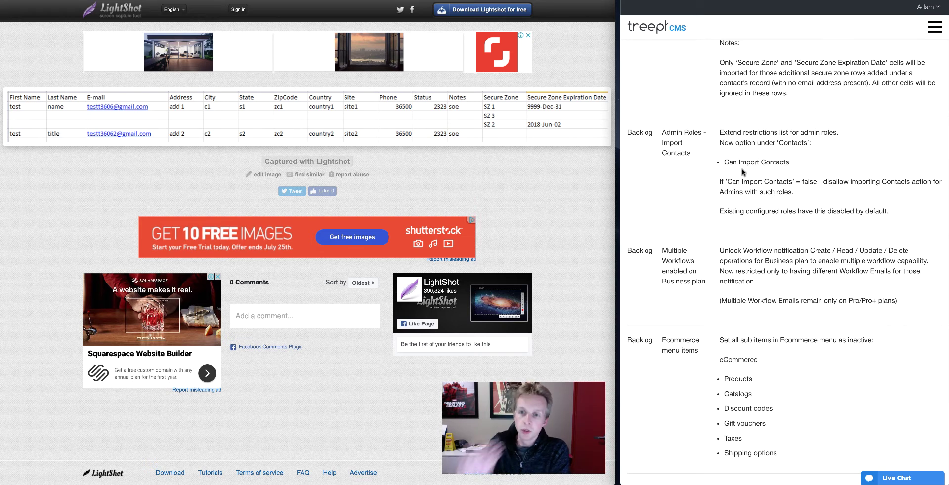
Return to the site admin and open the Admin User Roles settings
left_click(163, 1)
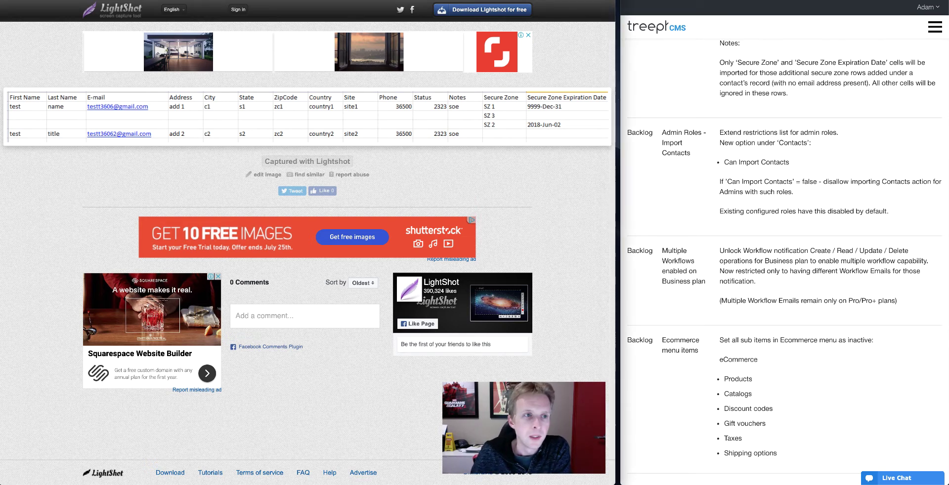
scroll(65, 320, "down", 3)
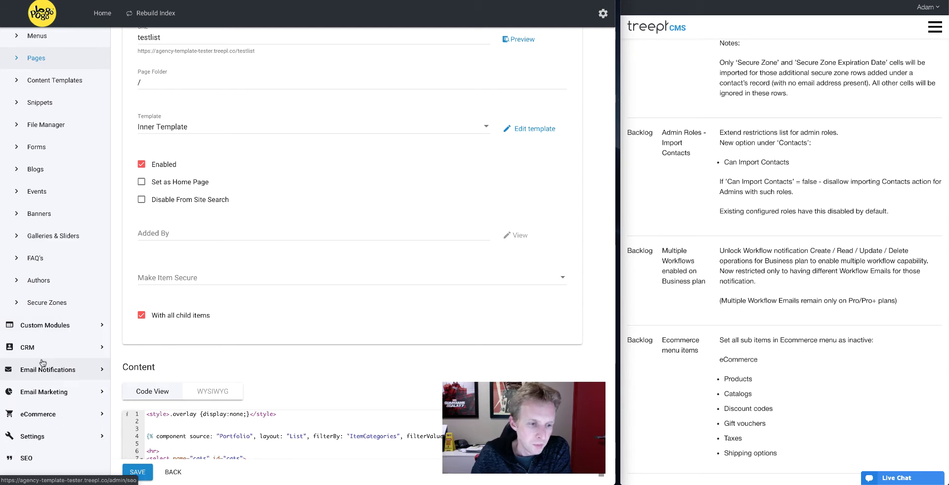
left_click(57, 443)
scroll(60, 433, "down", 3)
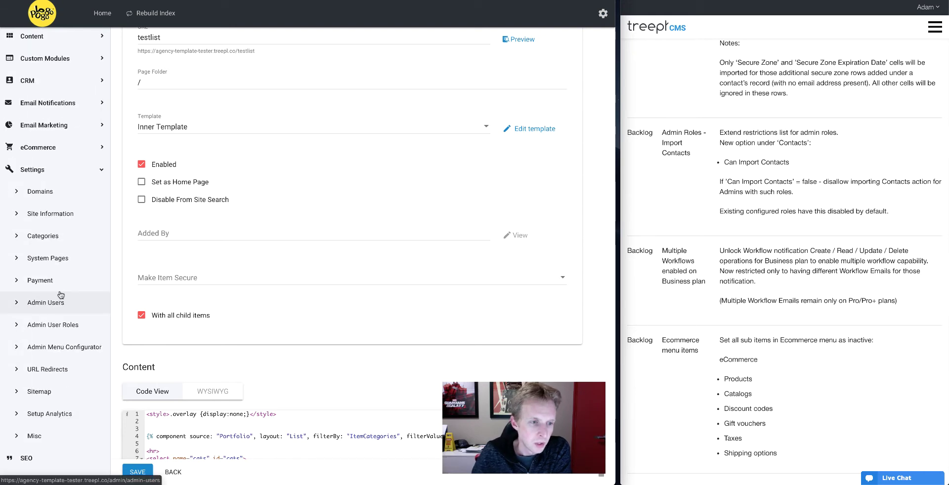
left_click(64, 326)
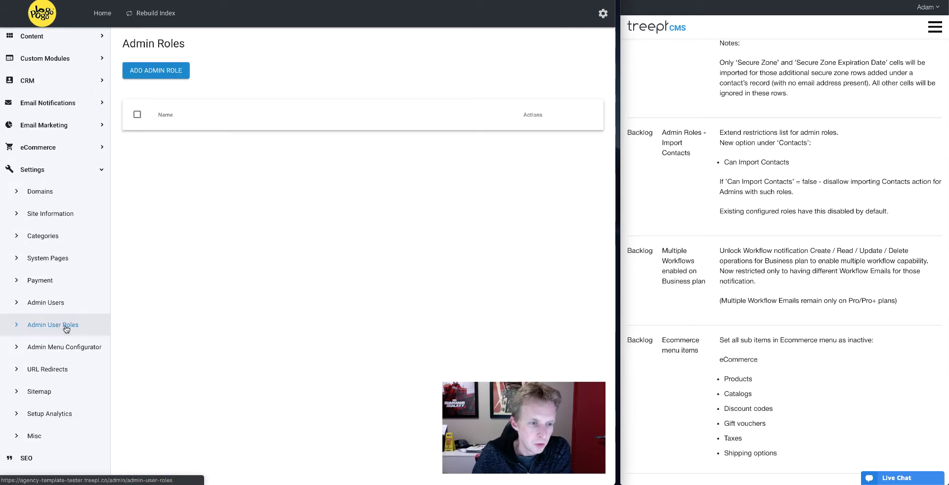
Start a new admin role and expand its Contacts permissions to show the available restrictions
left_click(166, 72)
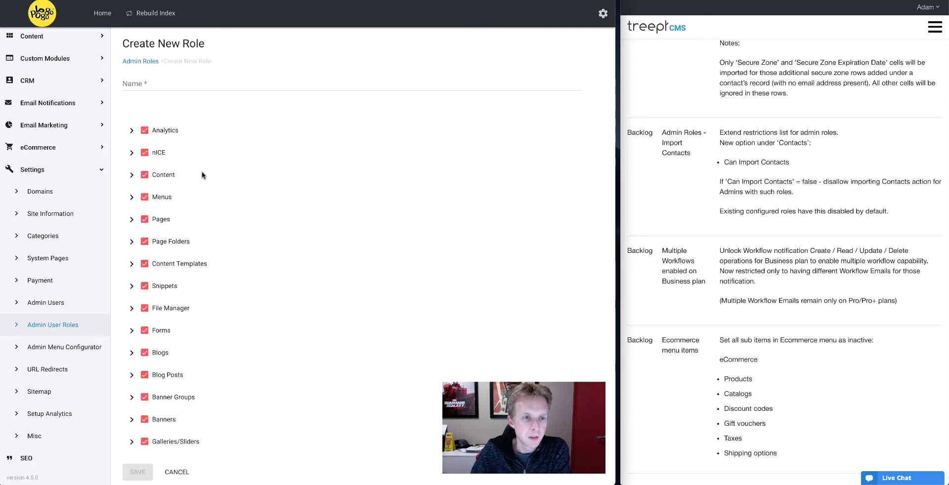
scroll(169, 334, "down", 2)
scroll(169, 333, "down", 5)
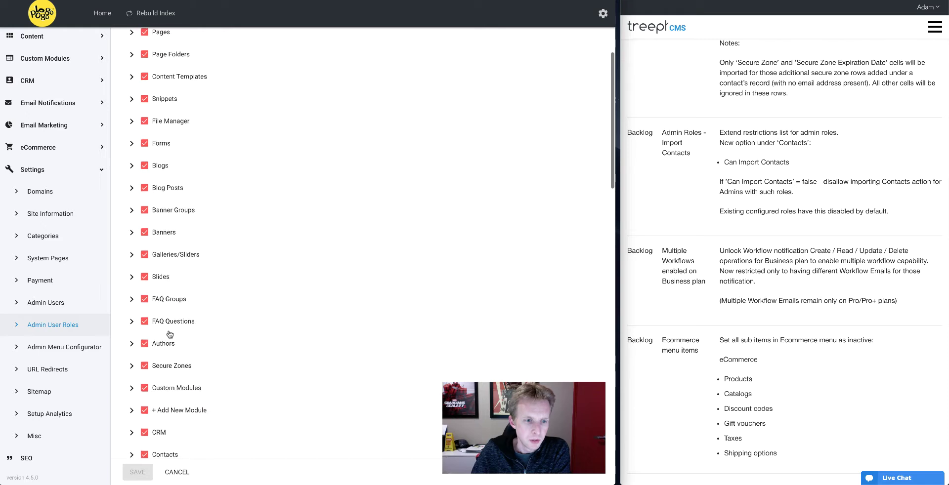
scroll(169, 334, "down", 1)
left_click(133, 317)
scroll(210, 337, "down", 1)
scroll(210, 337, "down", 3)
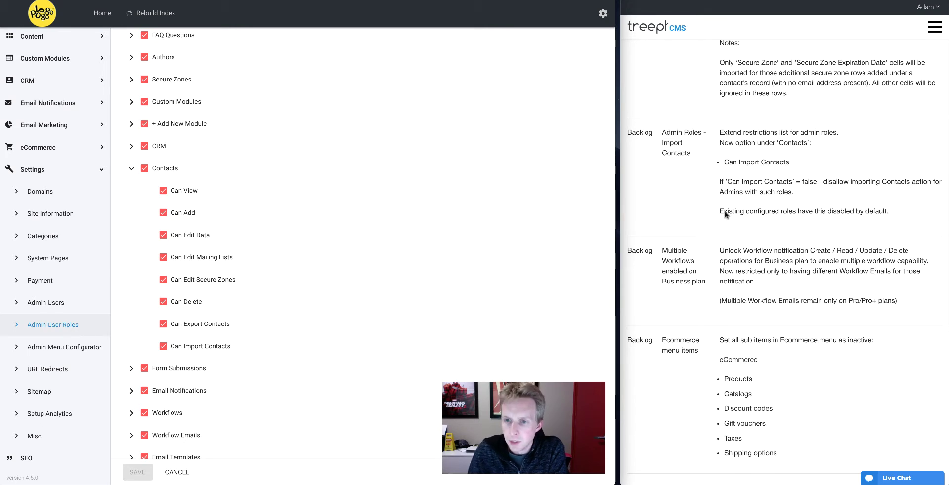
Highlight the note about existing configured roles and the role form's "Can Import Contacts" option
left_click_drag(722, 213, 890, 214)
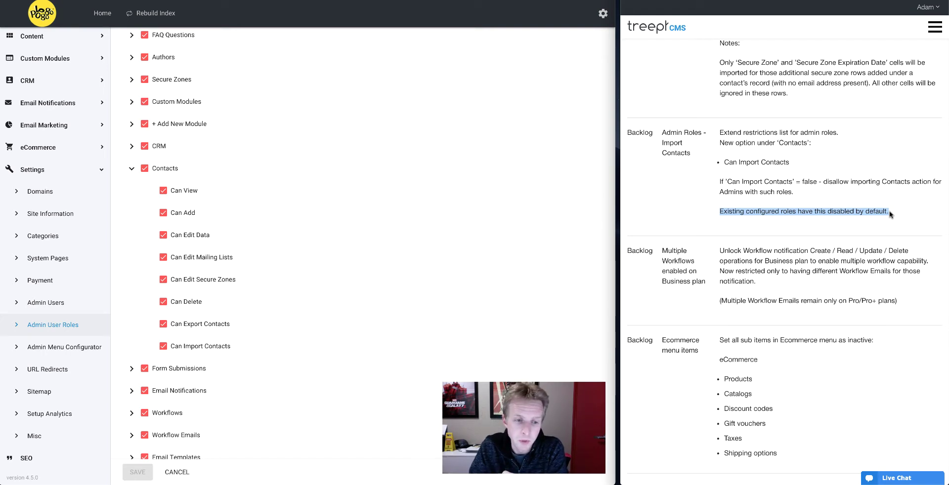
left_click(245, 349)
left_click_drag(235, 349, 168, 350)
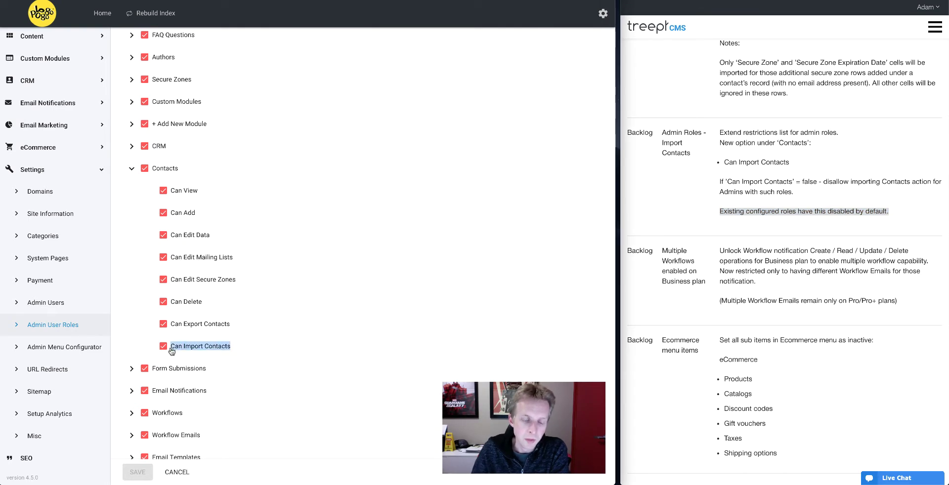
left_click(903, 224)
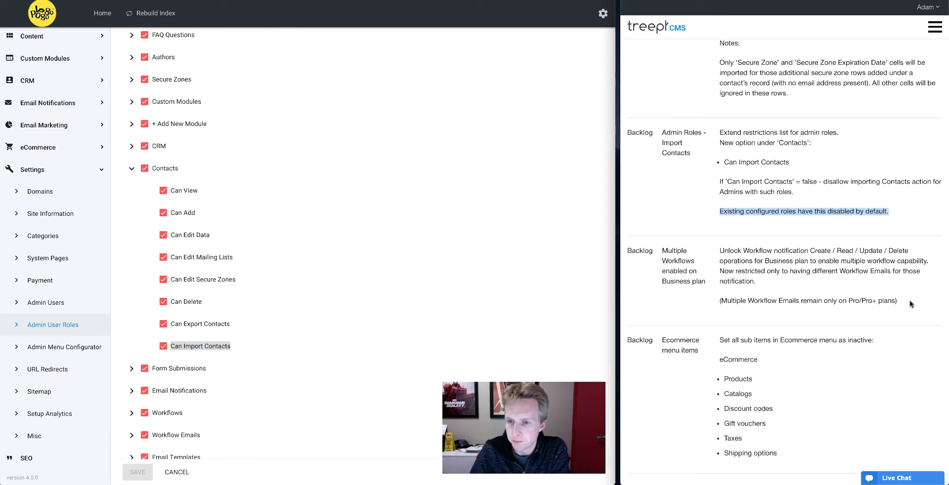
Examine the "Multiple Workflows enabled on Business plan" release note, highlighting its title and the Workflow Emails restriction
scroll(759, 268, "down", 2)
left_click_drag(663, 142, 708, 180)
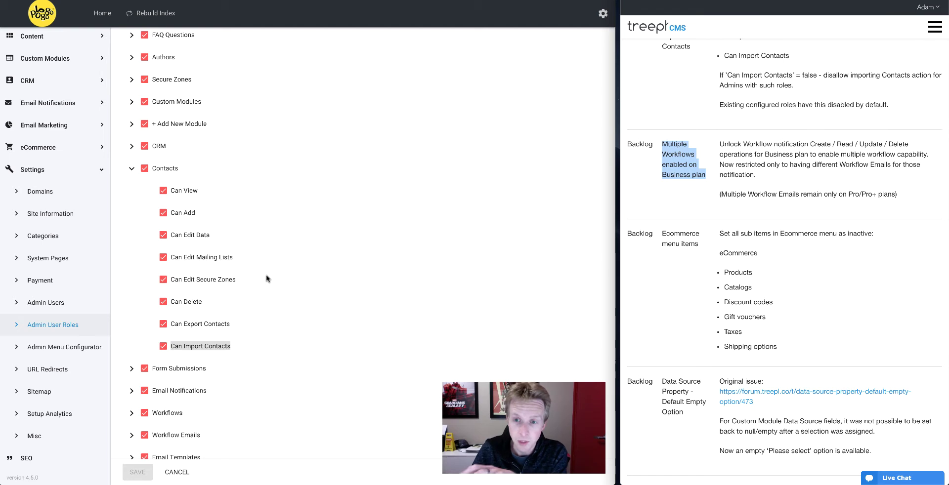
scroll(255, 284, "down", 3)
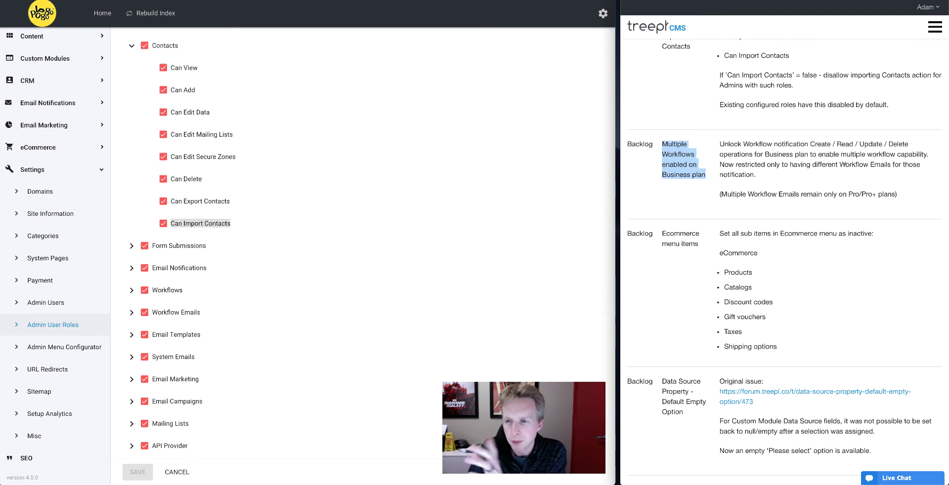
left_click_drag(840, 164, 888, 165)
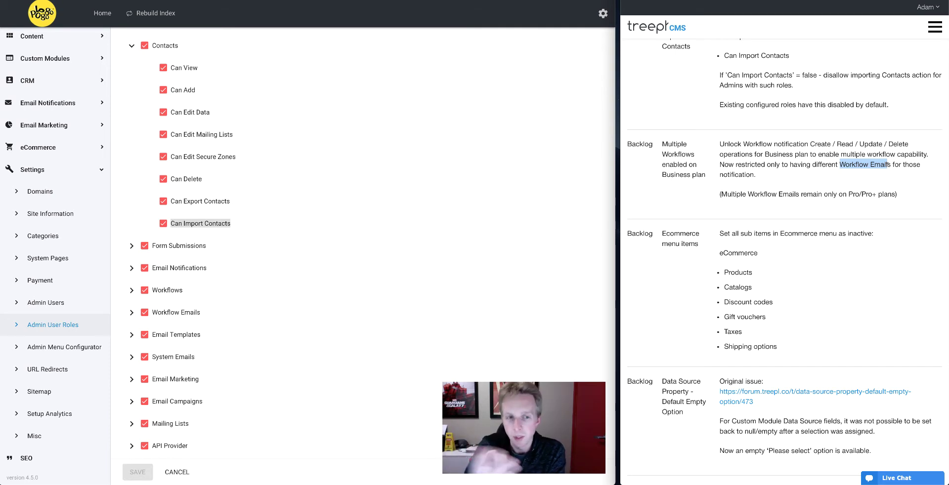
left_click(832, 206)
scroll(821, 224, "down", 1)
scroll(821, 229, "down", 1)
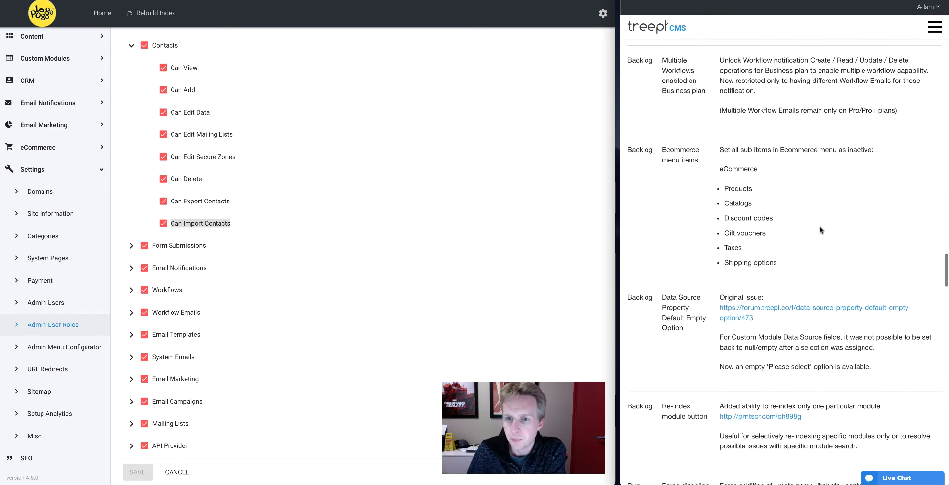
Highlight the "Ecommerce menu items" release note and expand the site admin's eCommerce section to compare its sub items
left_click_drag(662, 136, 702, 146)
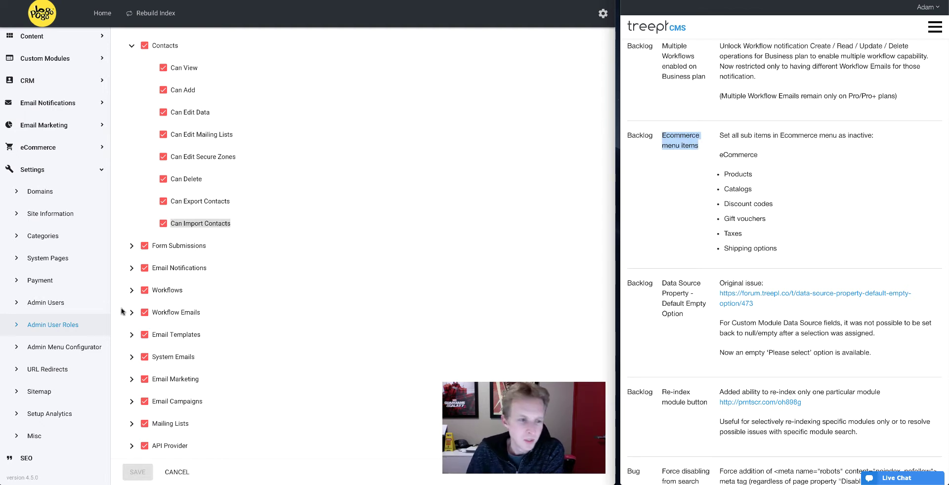
left_click(25, 171)
left_click(47, 234)
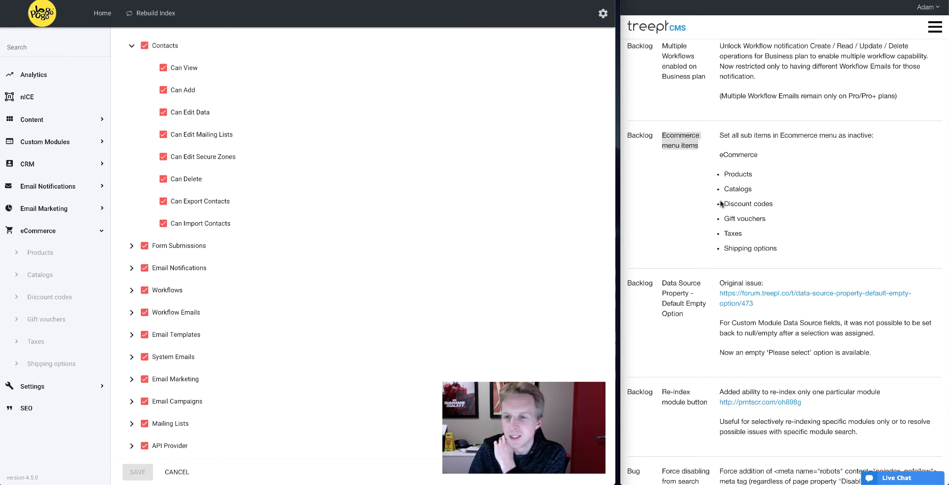
Highlight the "Data Source Property - Default Empty Option" note and open the Curabitur Imperdiet portfolio item at its custom properties
scroll(794, 238, "down", 3)
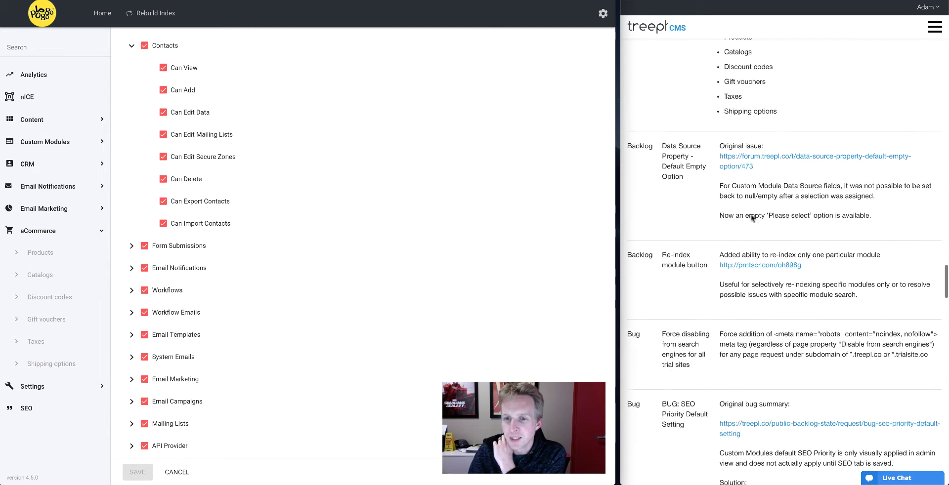
left_click_drag(662, 125, 690, 157)
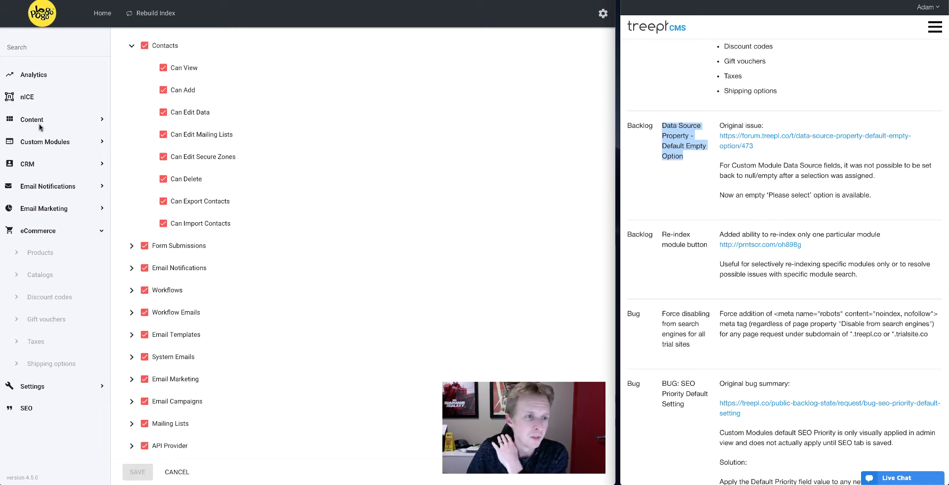
left_click(57, 149)
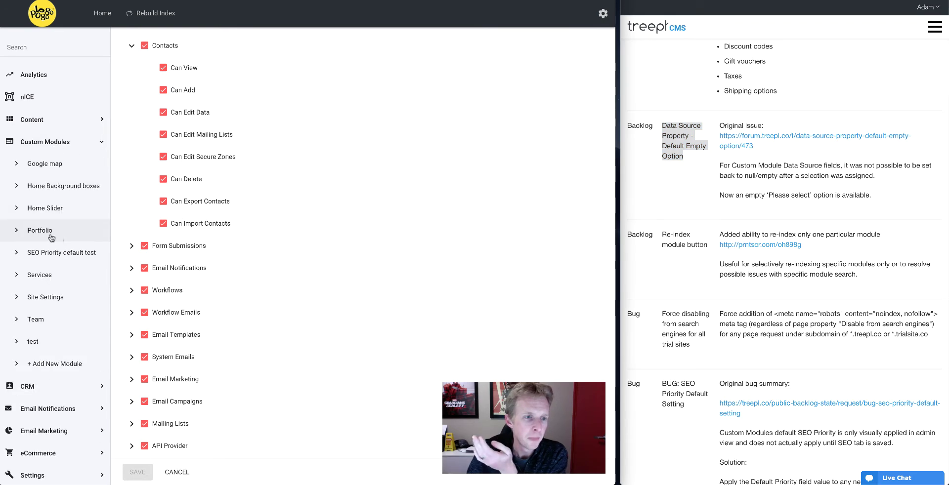
left_click(64, 232)
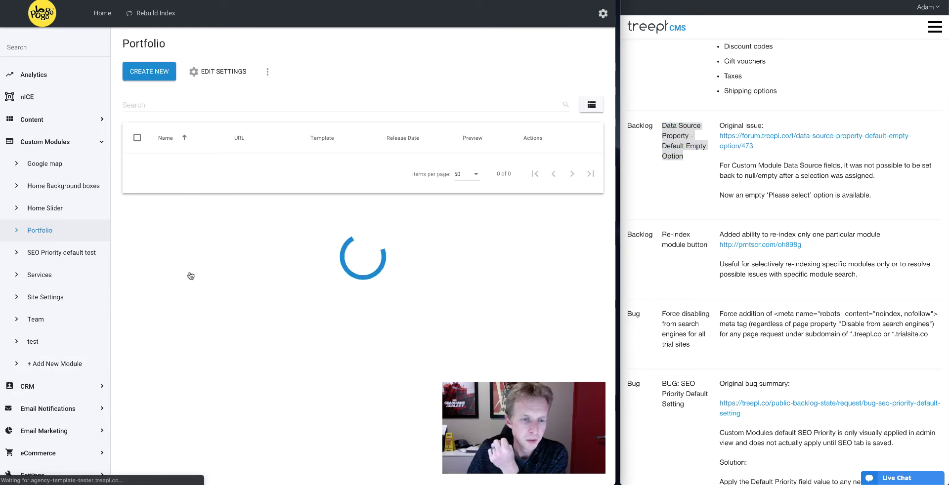
left_click(178, 196)
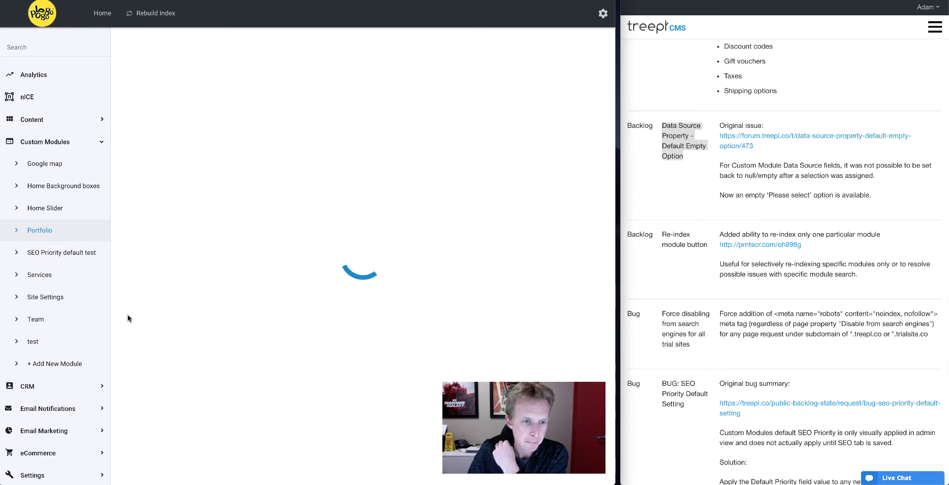
scroll(128, 318, "down", 15)
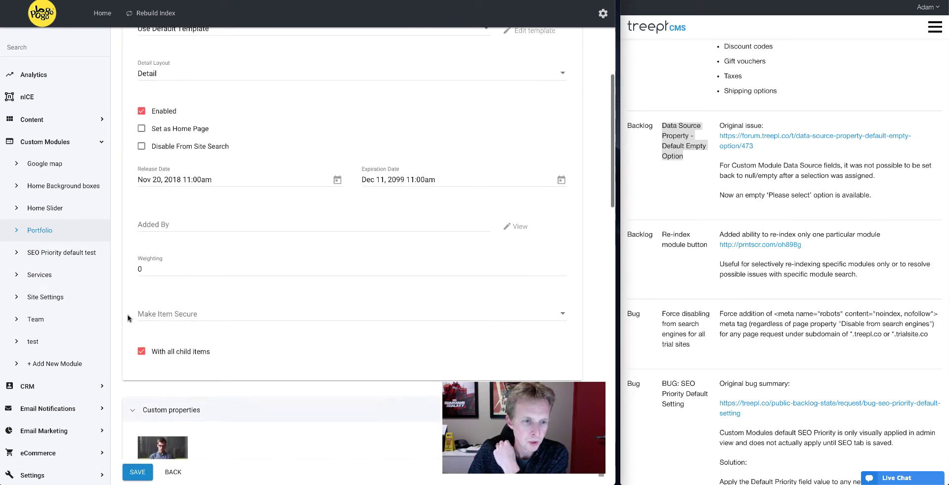
scroll(128, 318, "down", 6)
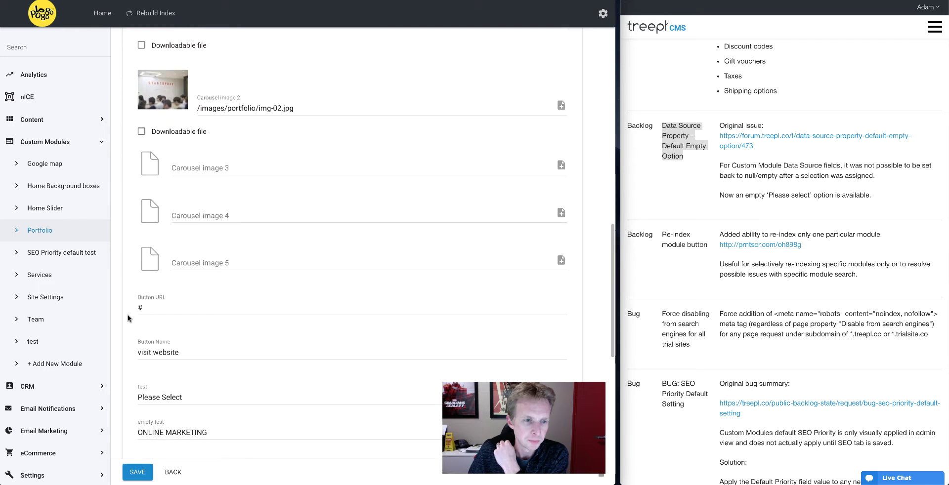
scroll(127, 318, "down", 1)
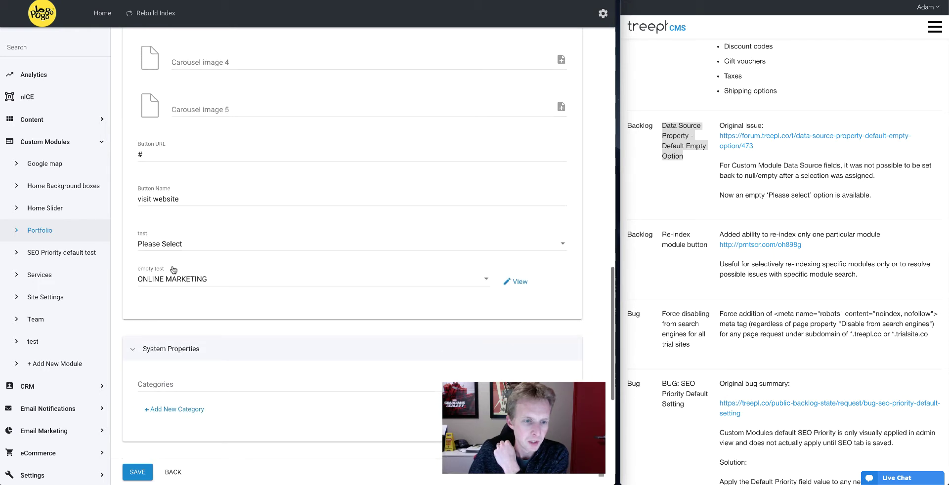
Set the portfolio item's "empty test" data source property to the empty "Please Select" option
left_click(228, 273)
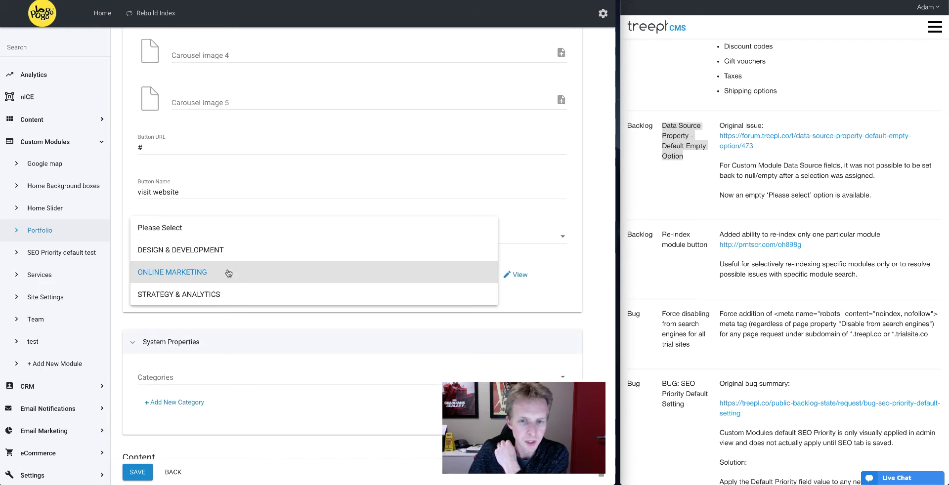
left_click(196, 274)
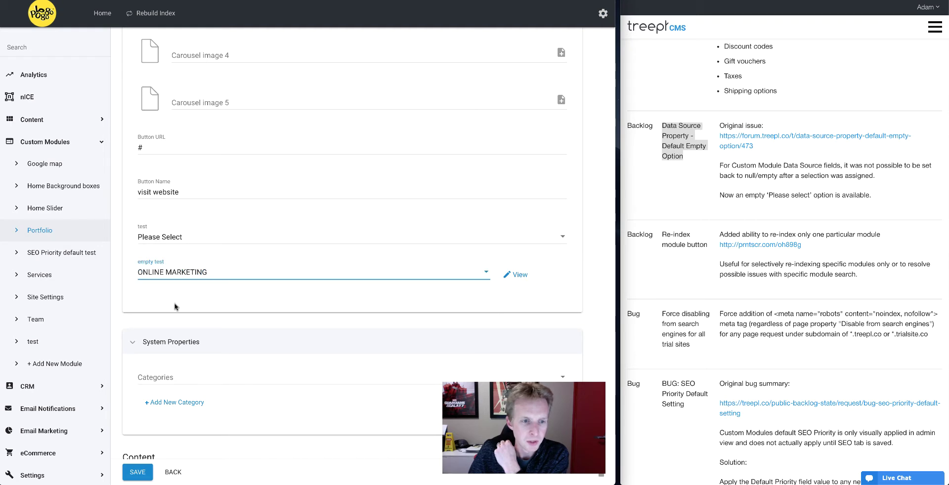
left_click(205, 274)
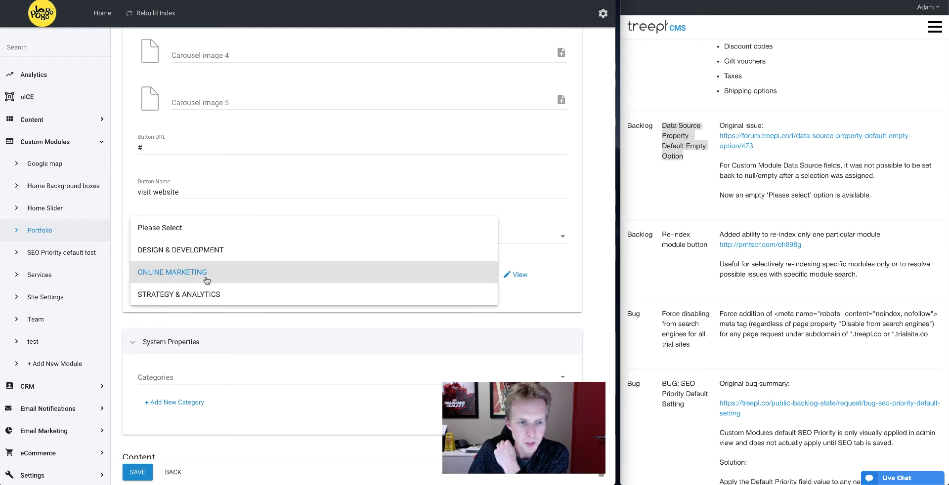
left_click(186, 229)
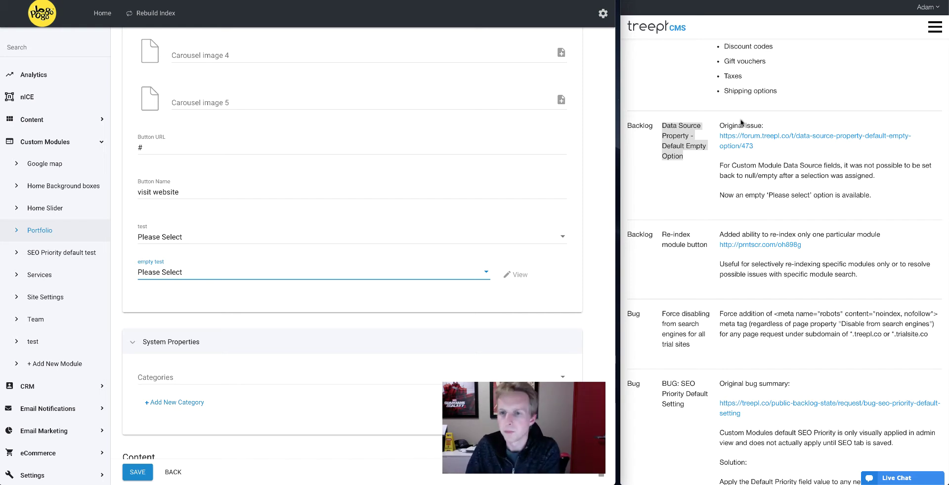
Highlight the "Re-index module button" title in the release notes
scroll(719, 193, "down", 3)
scroll(719, 192, "down", 5)
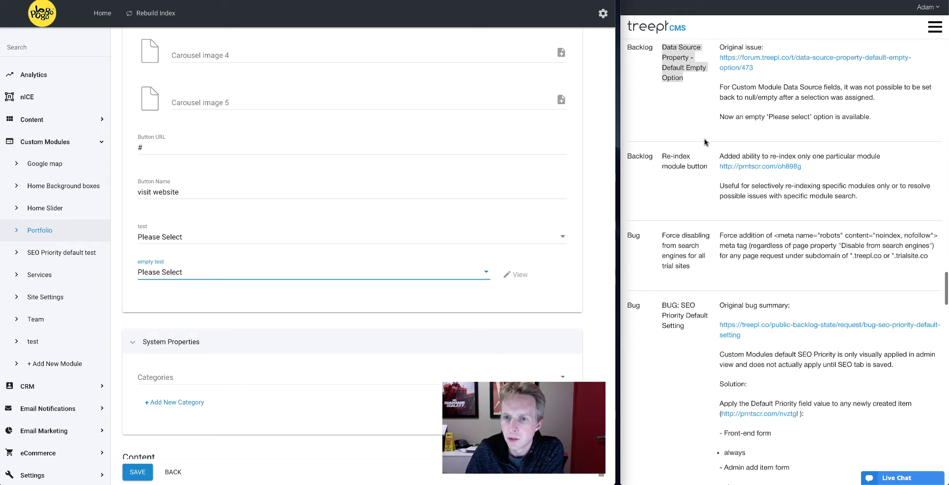
left_click(663, 90)
left_click_drag(662, 90, 707, 97)
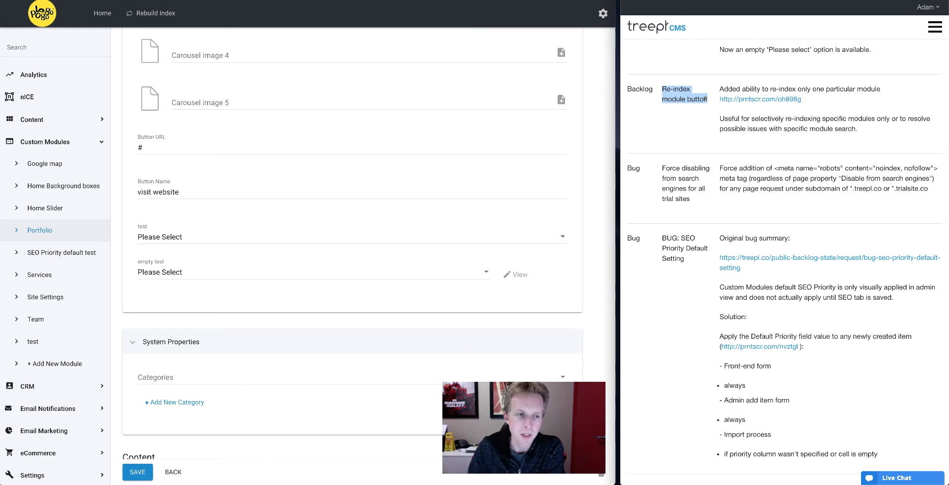
Return to the Portfolio module's item list and open the module's settings
scroll(119, 183, "up", 2)
scroll(119, 182, "up", 15)
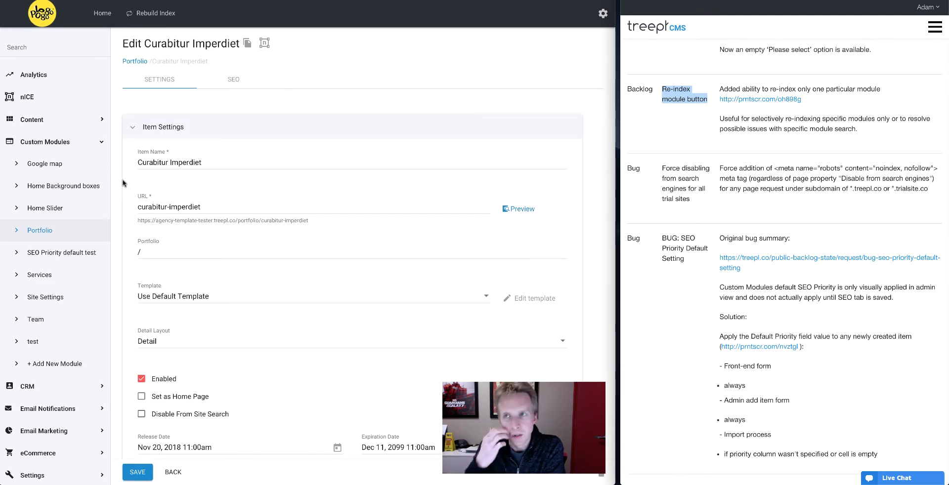
left_click(70, 231)
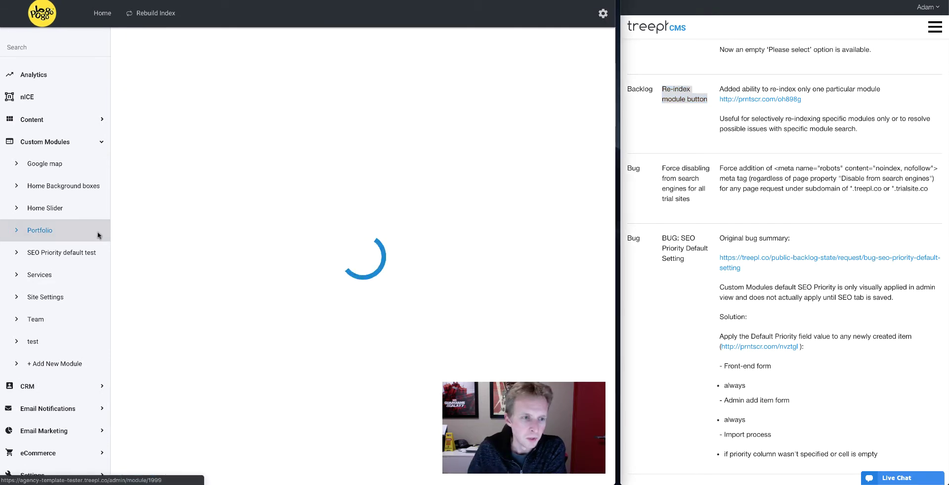
left_click(217, 72)
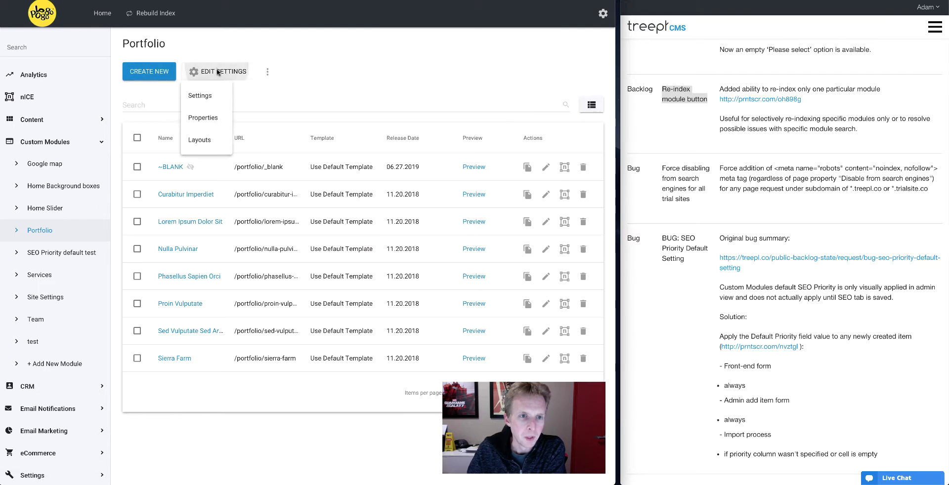
left_click(210, 98)
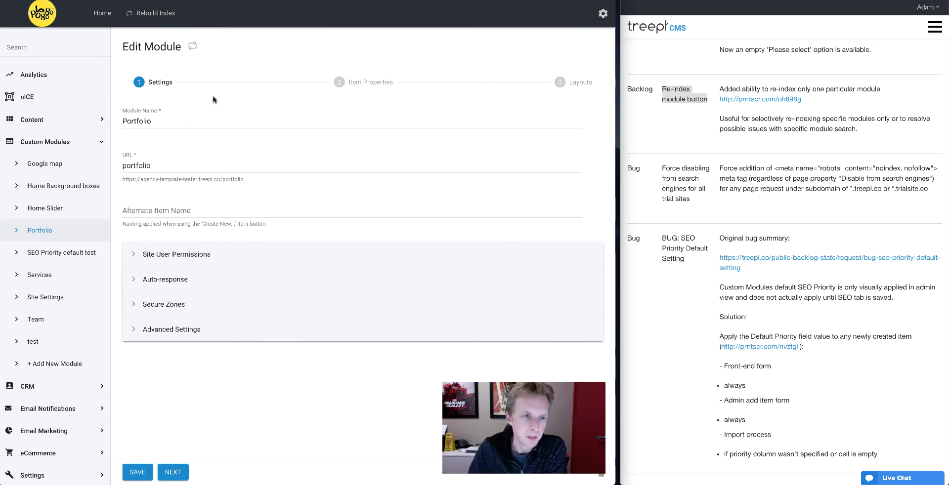
Open the layout settings of the Blogs module under Content
left_click(47, 115)
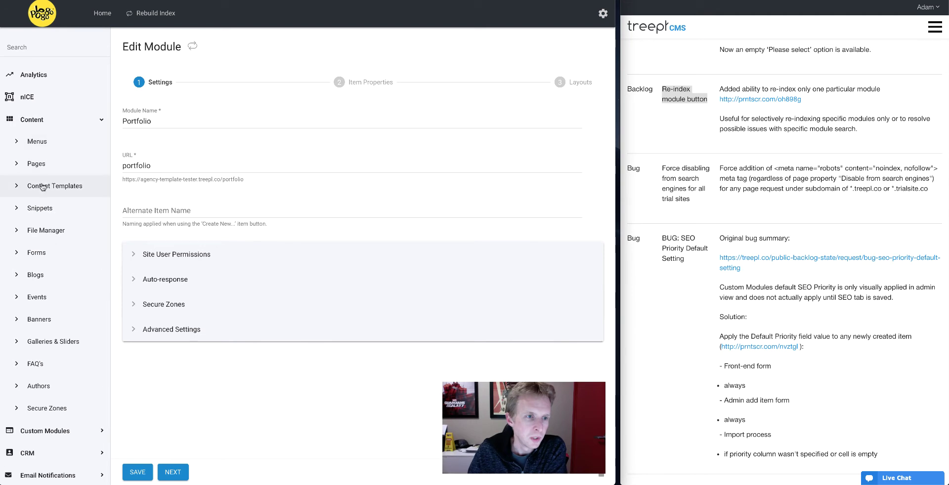
left_click(53, 279)
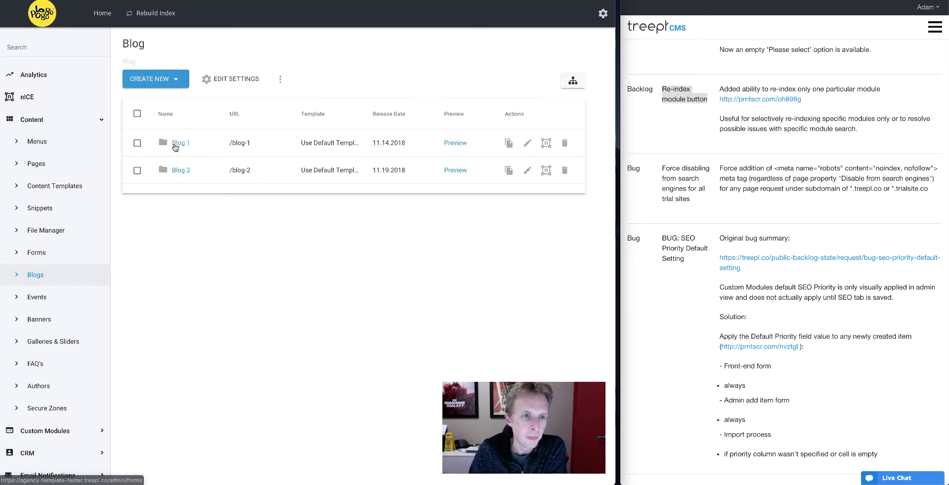
left_click(225, 82)
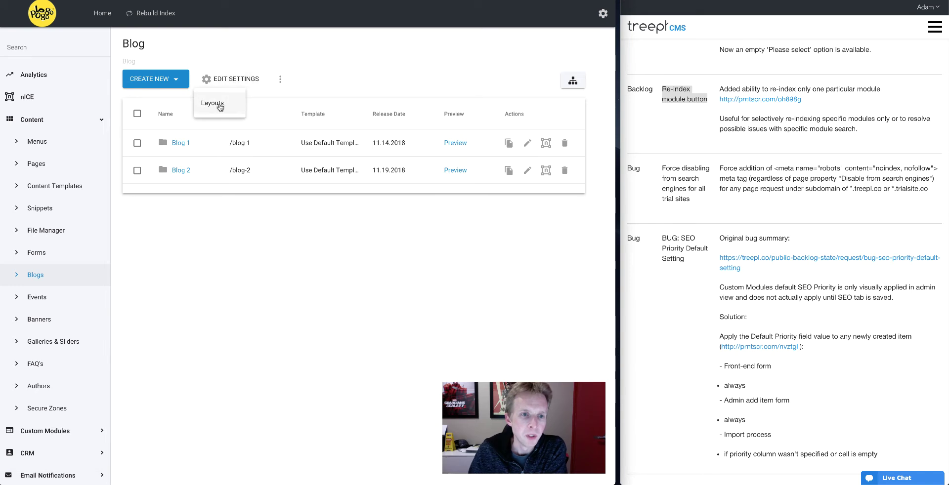
left_click(217, 104)
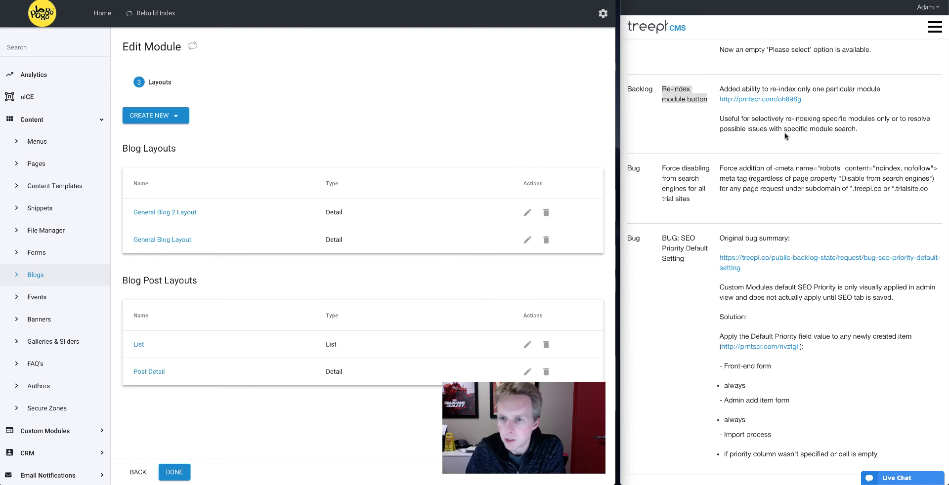
Highlight the release note text explaining when selectively re-indexing specific modules is useful
left_click(725, 120)
left_click_drag(720, 118, 863, 129)
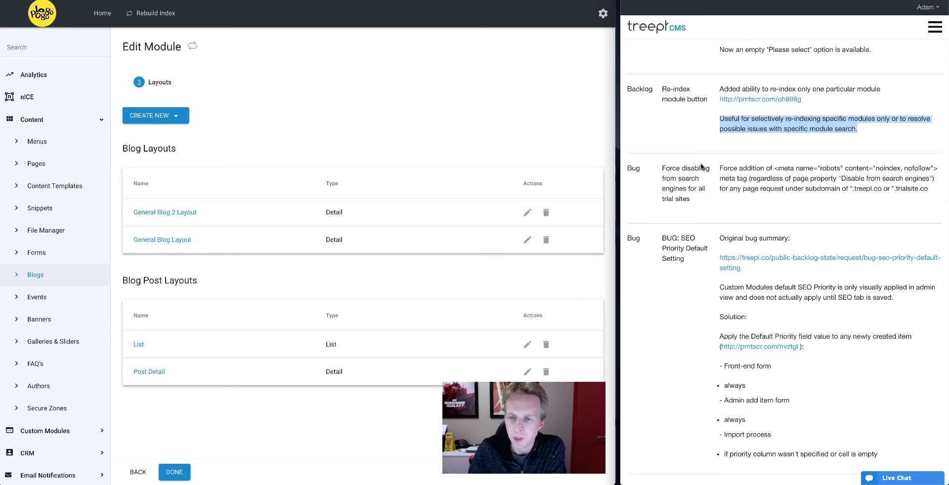
Highlight the release note title "Force disabling from search engines for all trial sites"
scroll(740, 177, "down", 1)
left_click(687, 153)
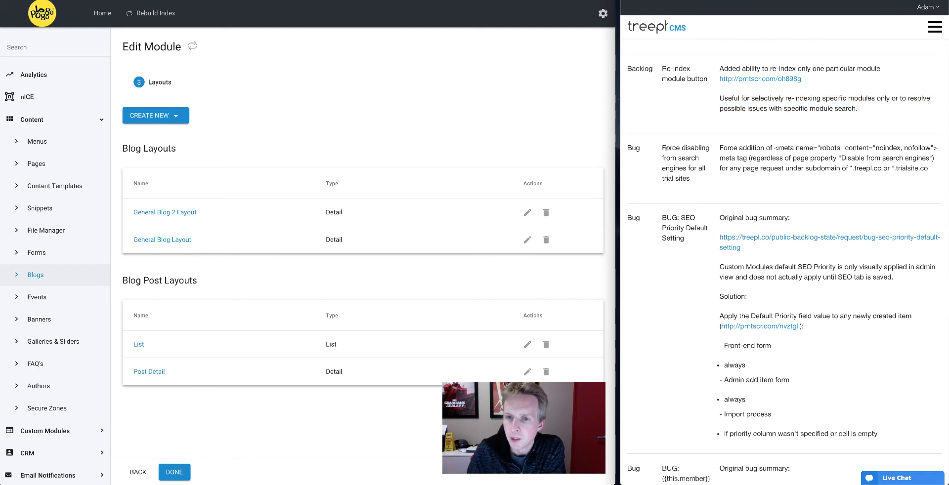
scroll(667, 148, "down", 2)
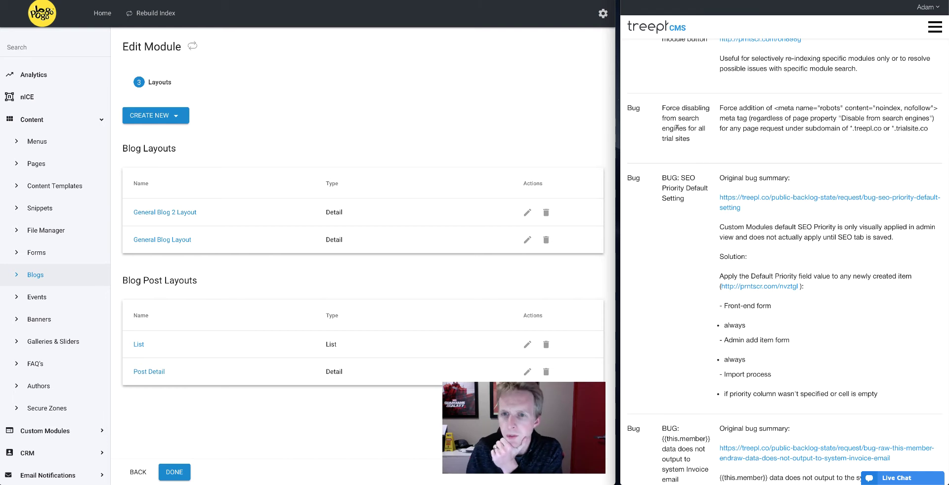
left_click_drag(664, 106, 696, 139)
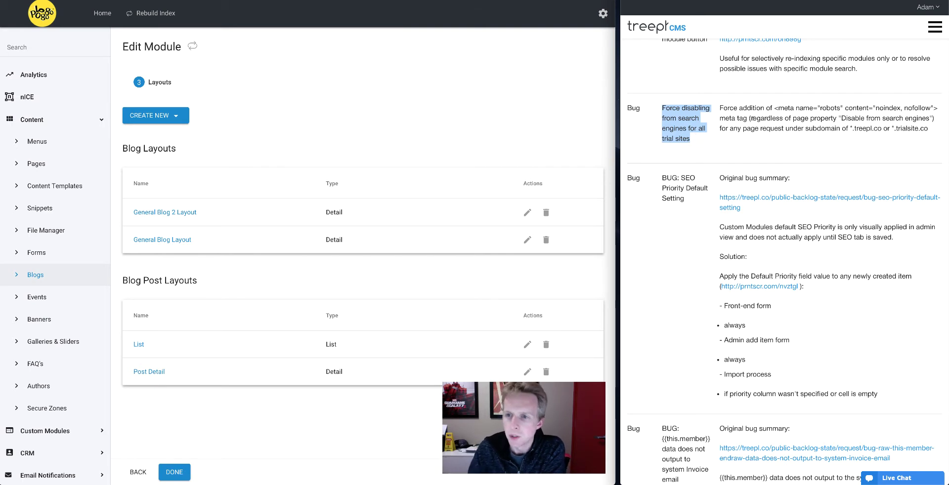
Highlight the robots meta tag, the "Disable from search engines" property name and the noindex, nofollow values in that note's description
left_click_drag(775, 108, 934, 107)
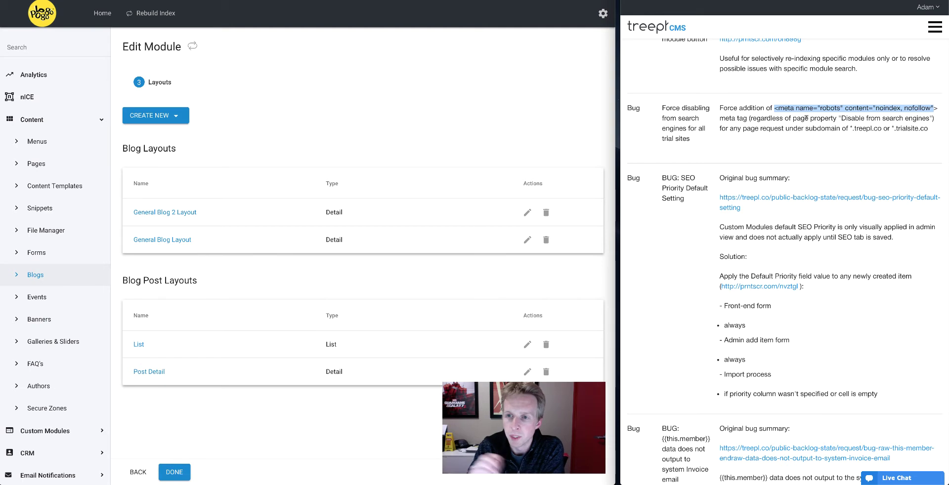
left_click_drag(842, 118, 930, 118)
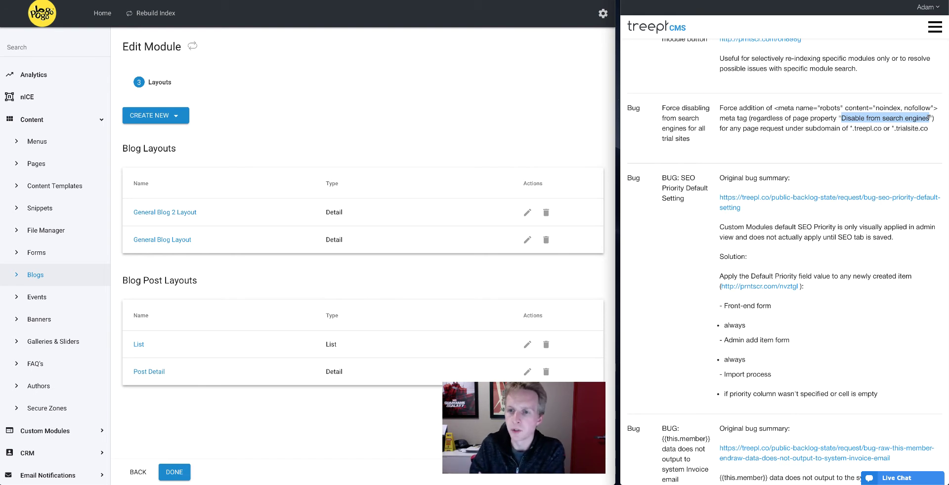
left_click_drag(931, 108, 879, 107)
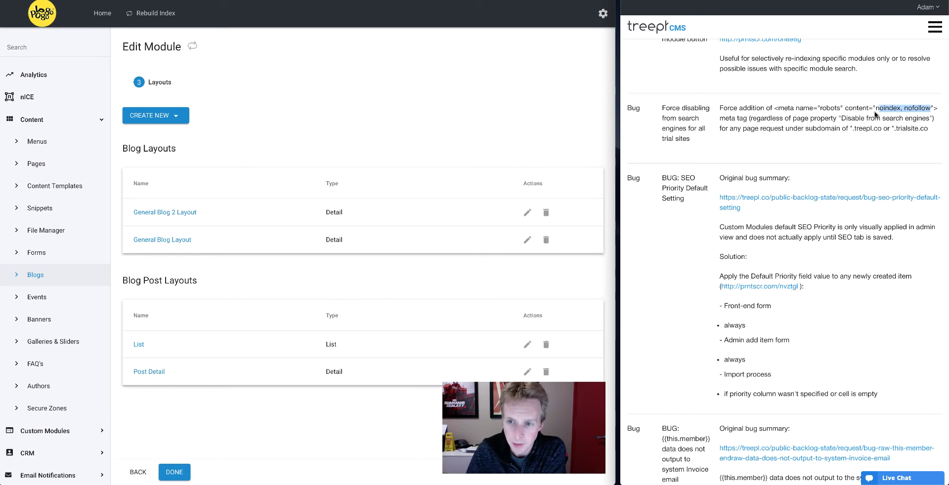
Highlight the "SEO Priority Default Setting" bug title in the release notes
left_click(782, 189)
scroll(740, 172, "down", 2)
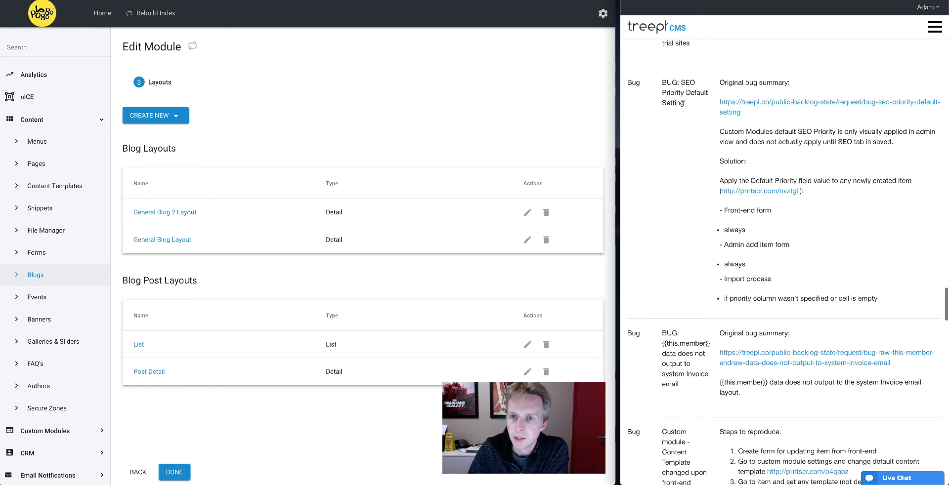
left_click_drag(675, 80, 695, 104)
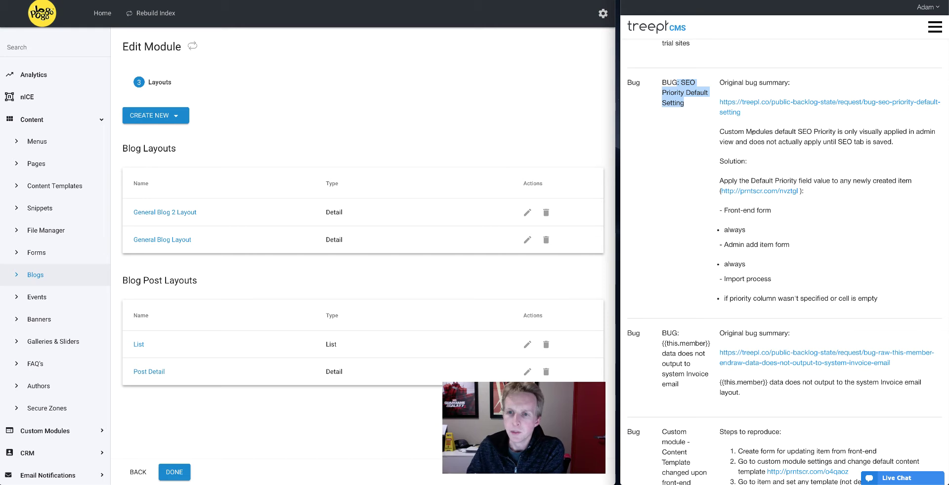
Open the settings of the Portfolio custom module
scroll(64, 351, "down", 2)
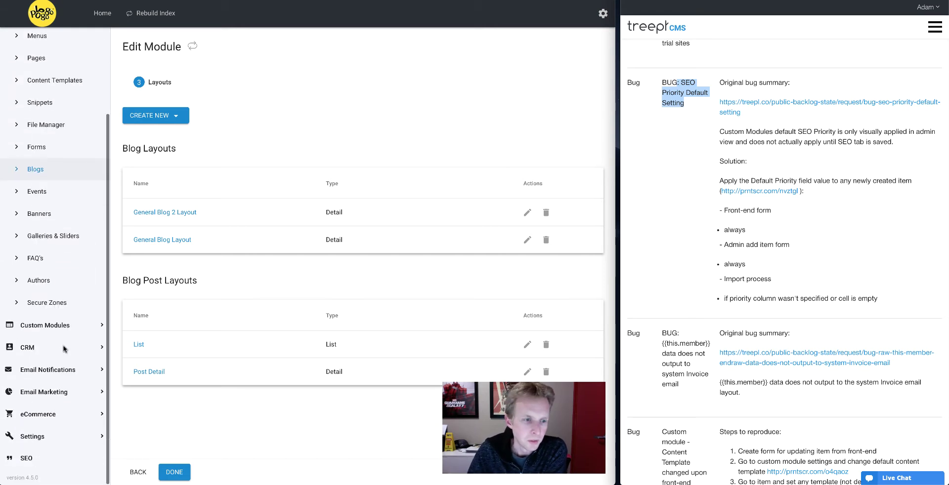
left_click(44, 325)
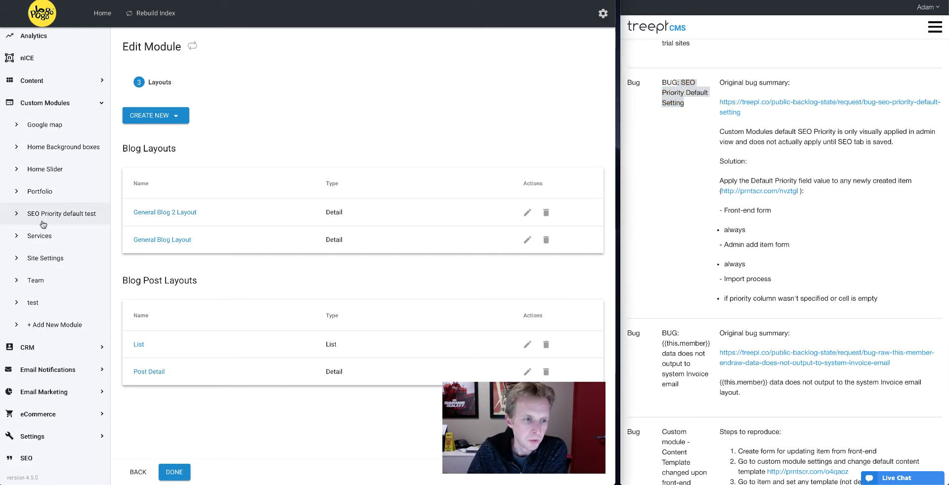
left_click(49, 192)
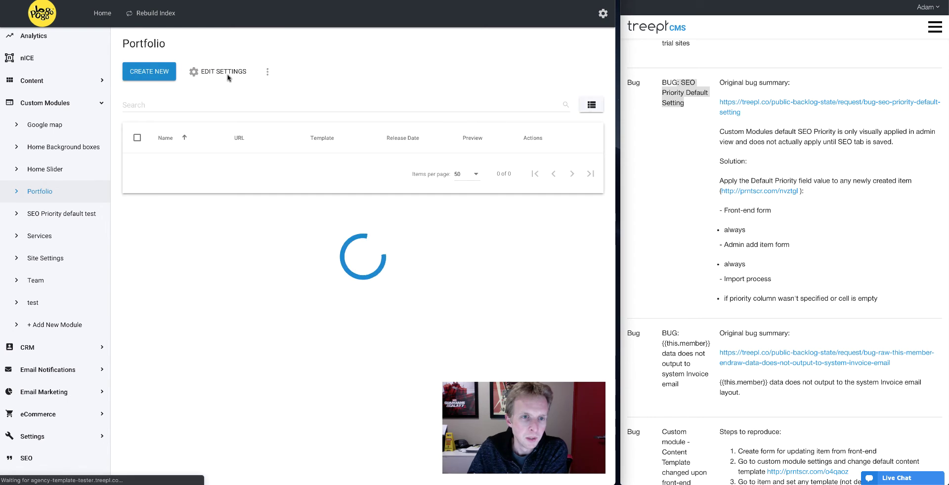
left_click(223, 72)
Expand the Portfolio module's default item properties and place the cursor in the Default Priority field
left_click(212, 119)
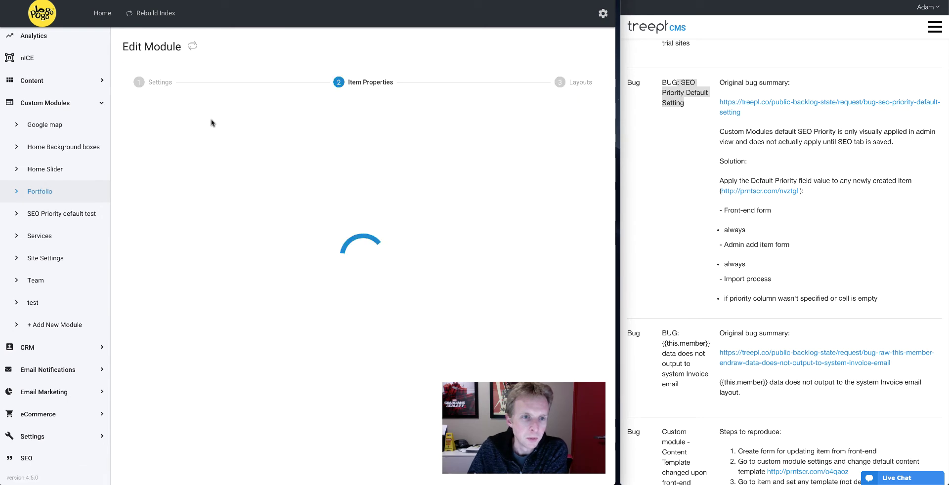
left_click(204, 122)
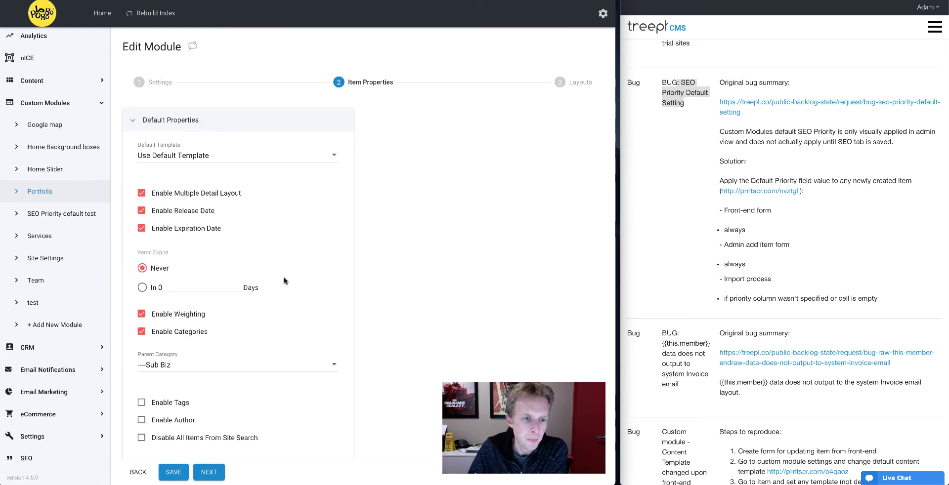
scroll(285, 280, "down", 4)
scroll(285, 280, "down", 2)
left_click(158, 248)
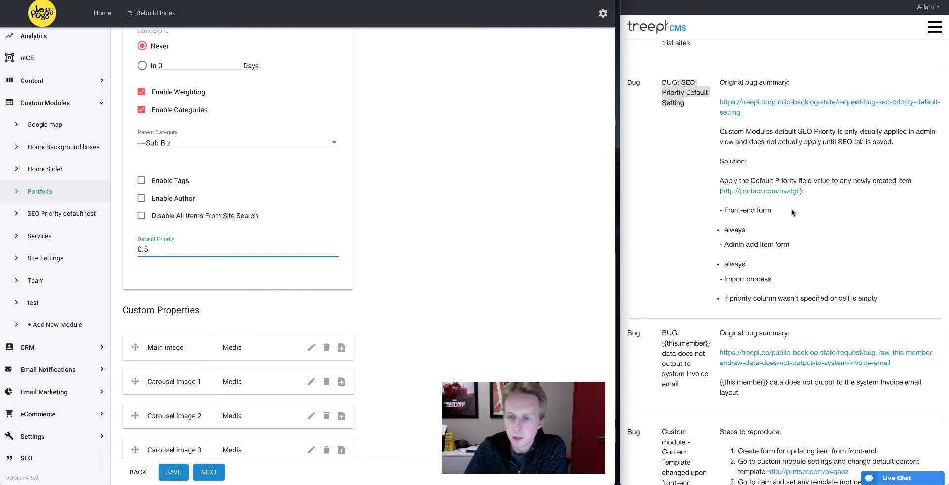
Highlight the start of the {{this.member}} system Invoice email bug title in the release notes
scroll(825, 260, "down", 3)
scroll(824, 259, "down", 2)
left_click(688, 184)
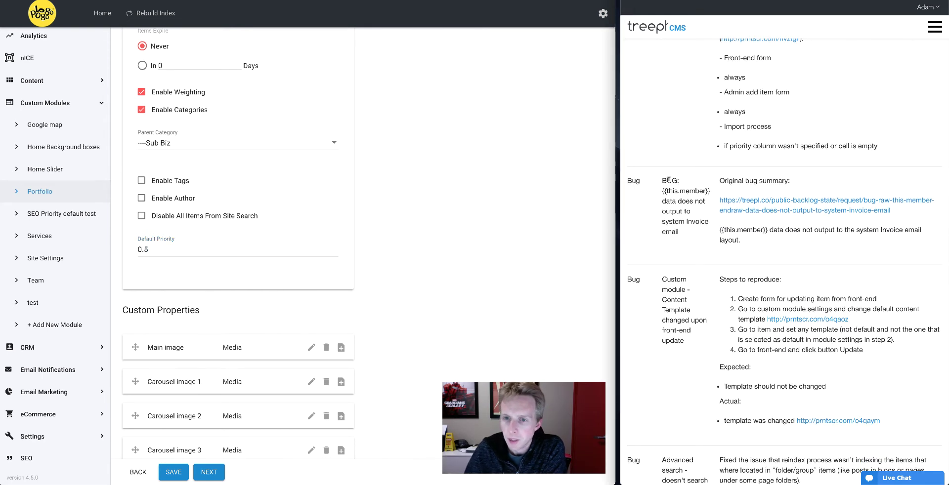
left_click_drag(662, 180, 712, 192)
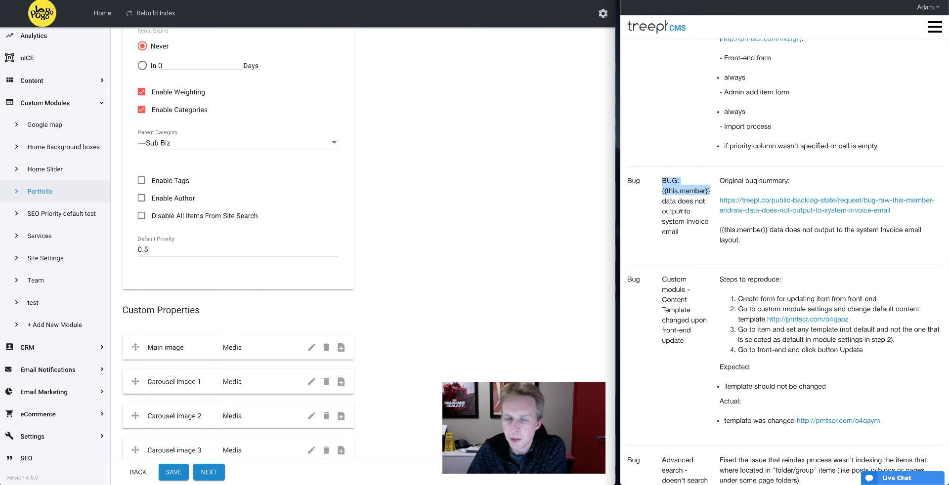
Highlight "Content Template changed upon front-end update" in the custom module bug's title
scroll(757, 226, "down", 1)
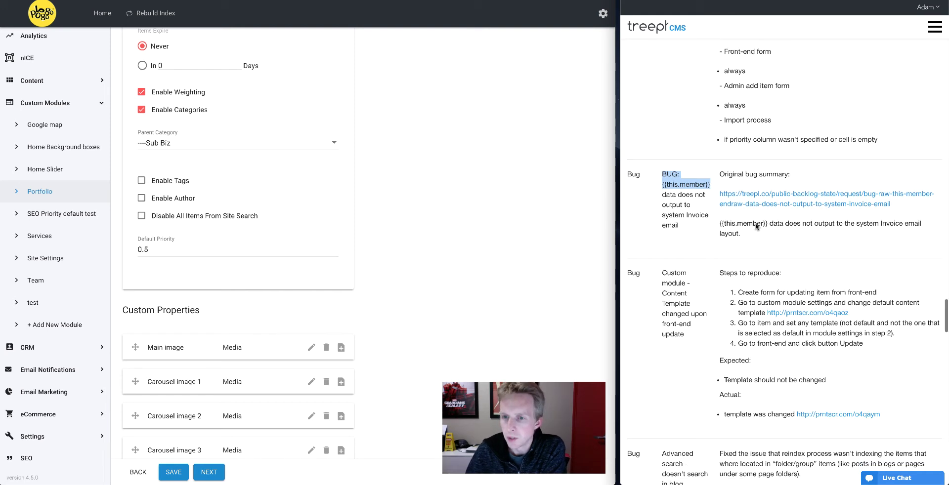
scroll(746, 227, "down", 3)
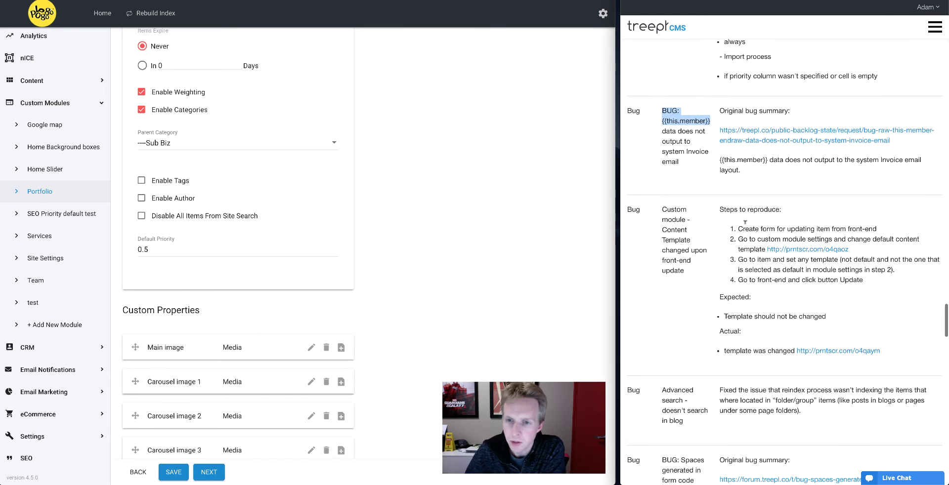
scroll(674, 204, "down", 2)
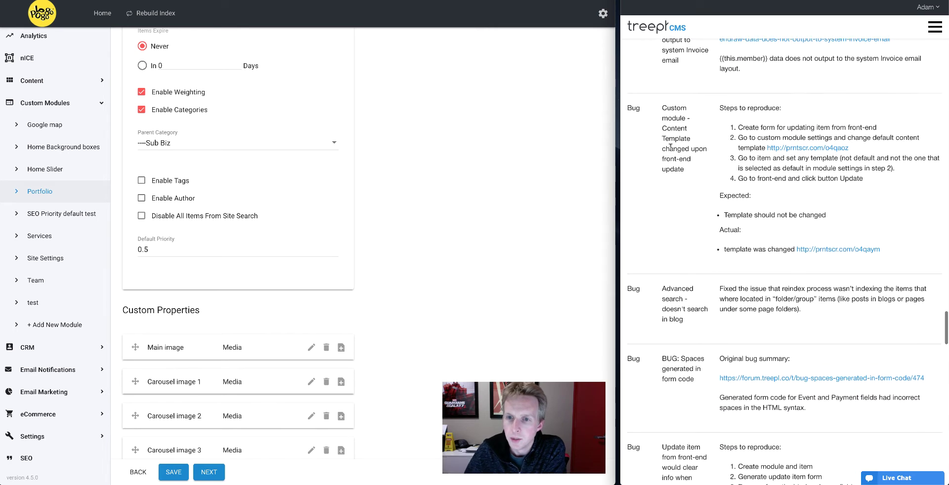
left_click_drag(662, 125, 695, 149)
left_click_drag(696, 157, 693, 168)
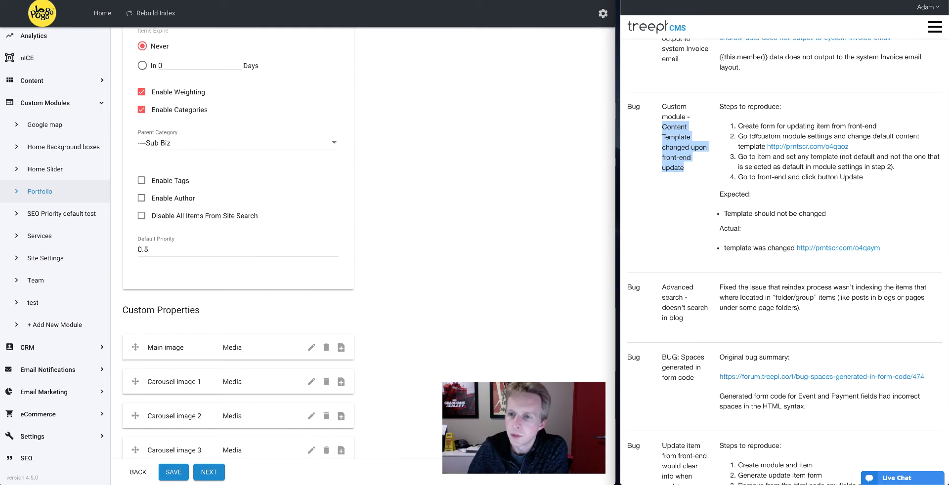
Highlight the "Advanced search - doesn't search in blog" bug title
scroll(766, 212, "down", 1)
scroll(767, 211, "down", 4)
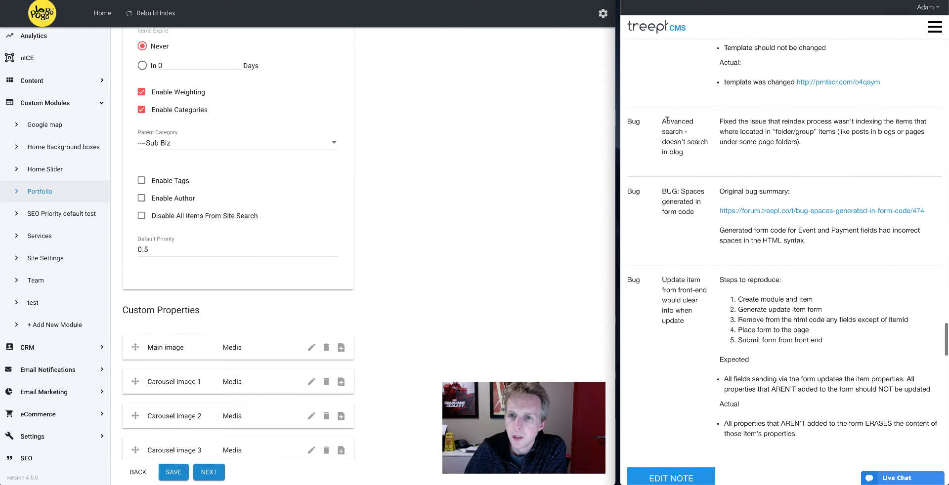
left_click_drag(662, 120, 691, 153)
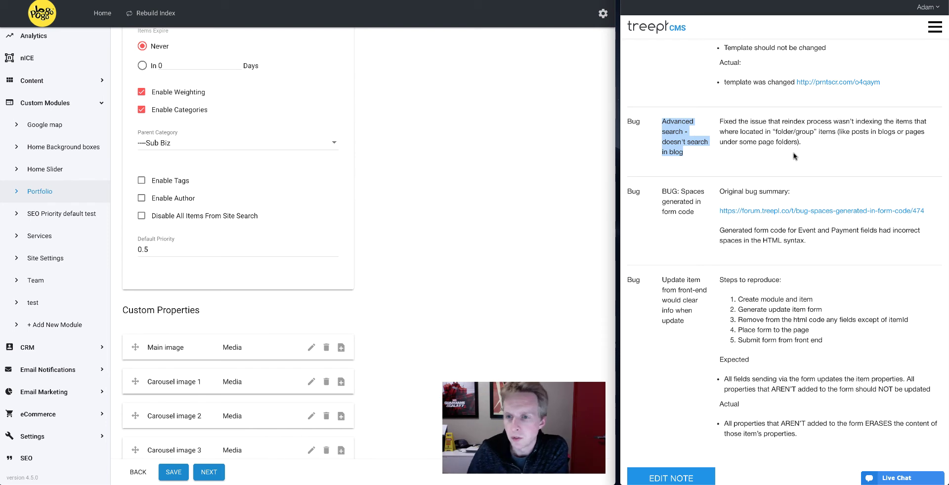
Highlight the "BUG: Spaces generated in form code" title in the release notes
scroll(793, 157, "down", 3)
scroll(793, 156, "down", 3)
left_click(676, 112)
left_click_drag(662, 101, 701, 125)
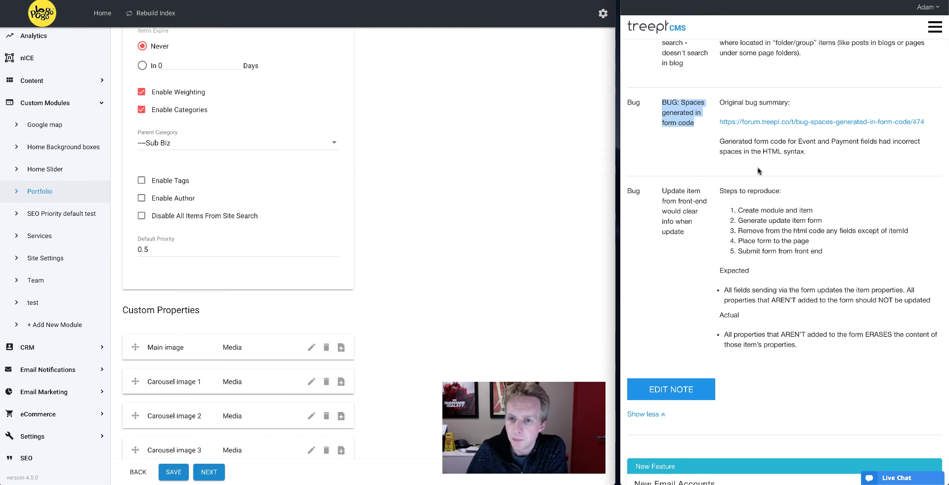
Highlight the bug title "Update item from front-end would clear info when update", then clear the selection
scroll(760, 171, "down", 2)
left_click_drag(663, 118, 686, 163)
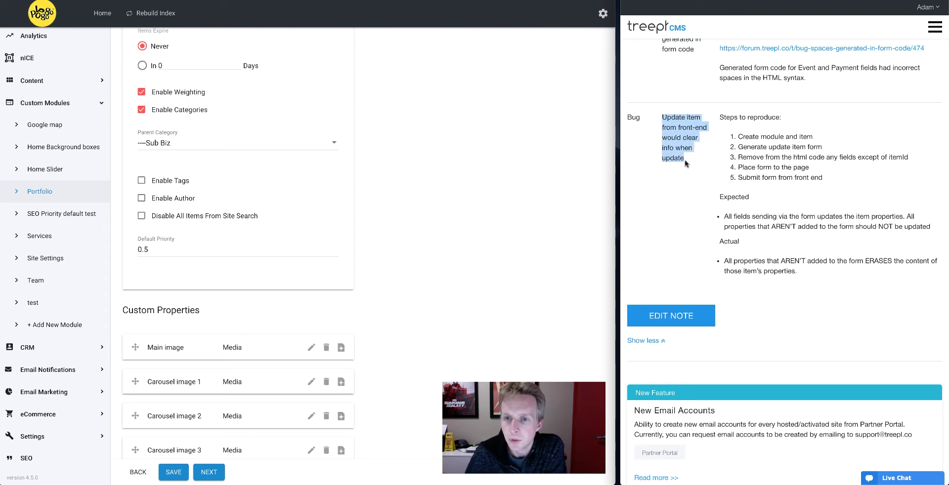
left_click(786, 154)
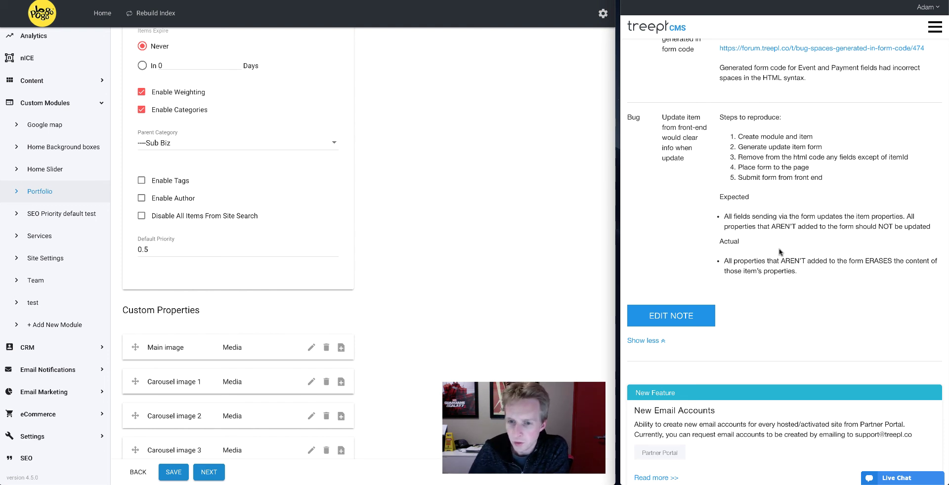
Return to the start of the v 4.5 release notes and review the beta feature rounds and the New Liquid engine & nICE 2.0 entry
scroll(783, 252, "up", 3)
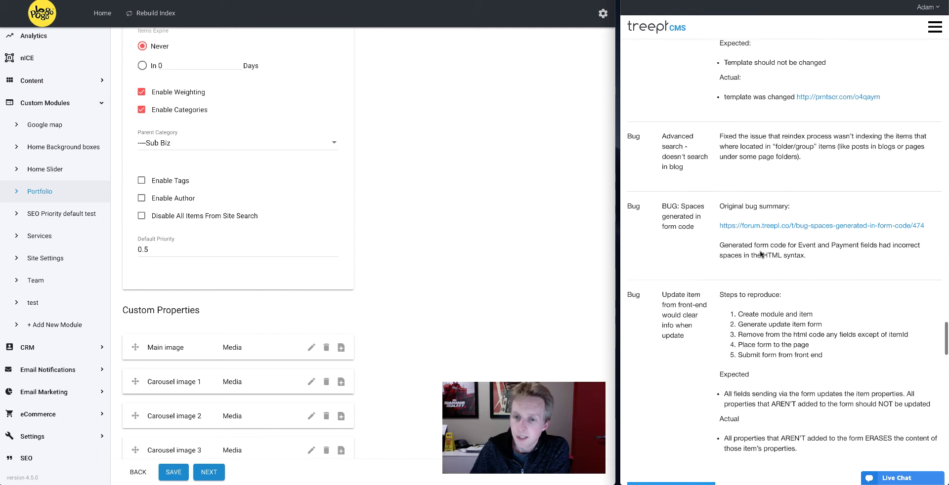
scroll(773, 267, "up", 1)
scroll(758, 249, "up", 15)
scroll(757, 250, "up", 15)
scroll(758, 250, "up", 15)
scroll(757, 250, "down", 5)
scroll(763, 259, "up", 2)
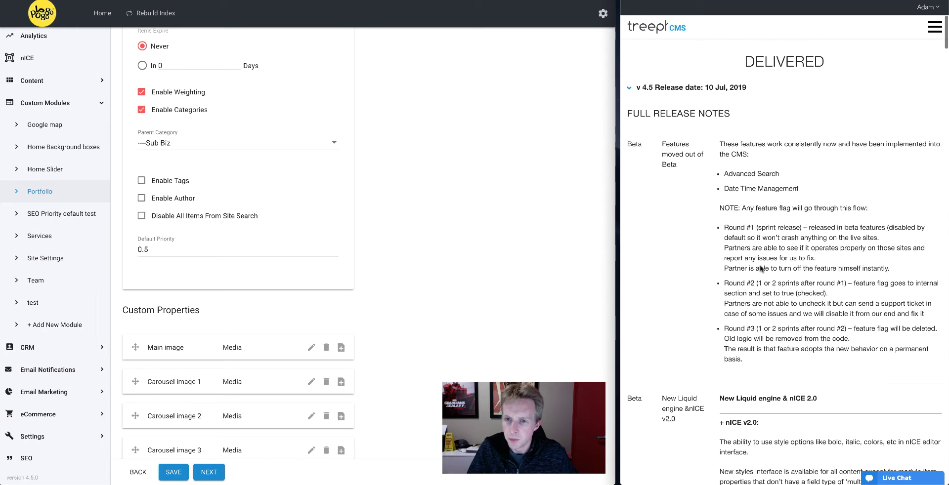
scroll(773, 302, "down", 3)
scroll(779, 337, "down", 2)
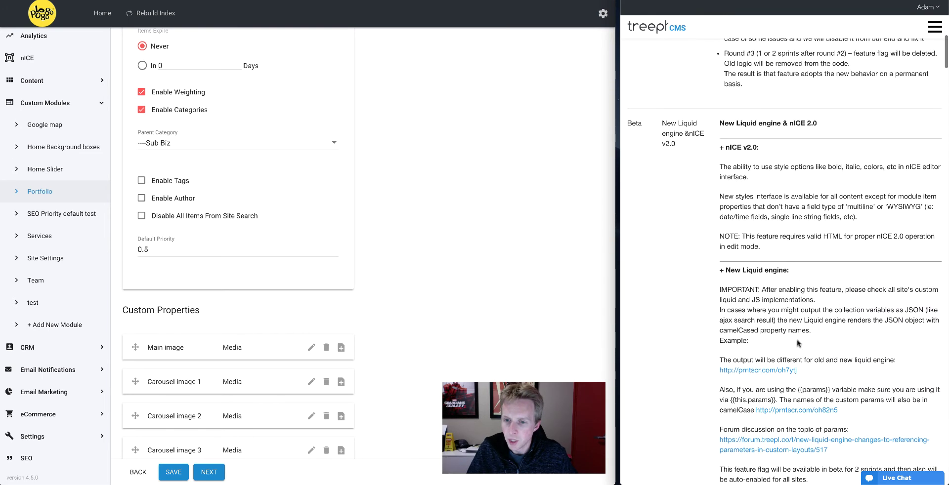
scroll(796, 229, "up", 2)
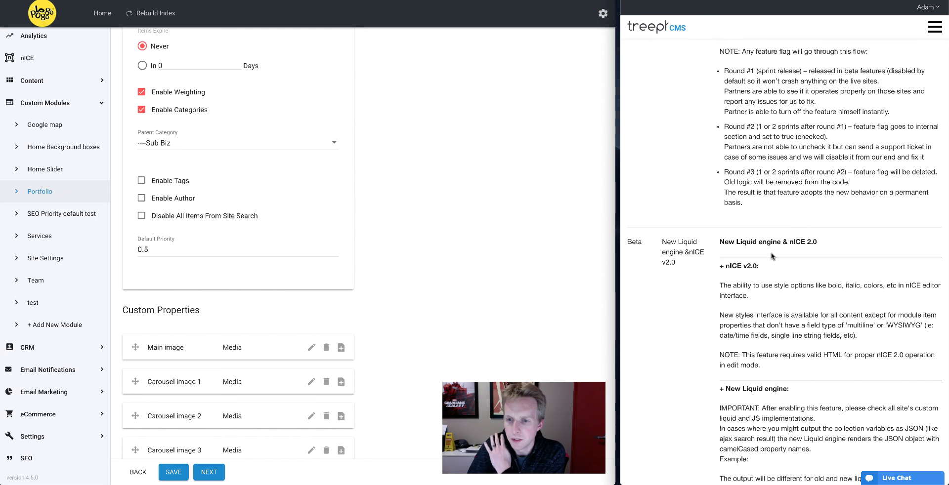
scroll(776, 257, "up", 2)
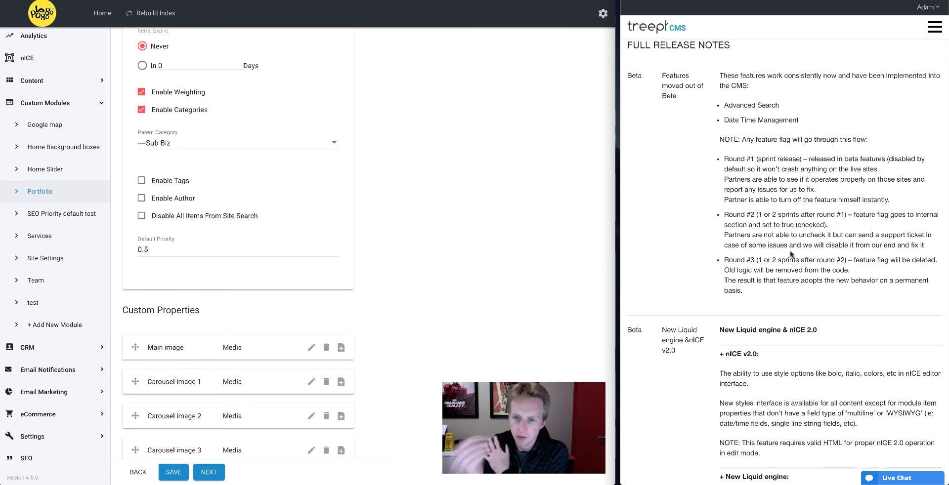
scroll(815, 303, "down", 2)
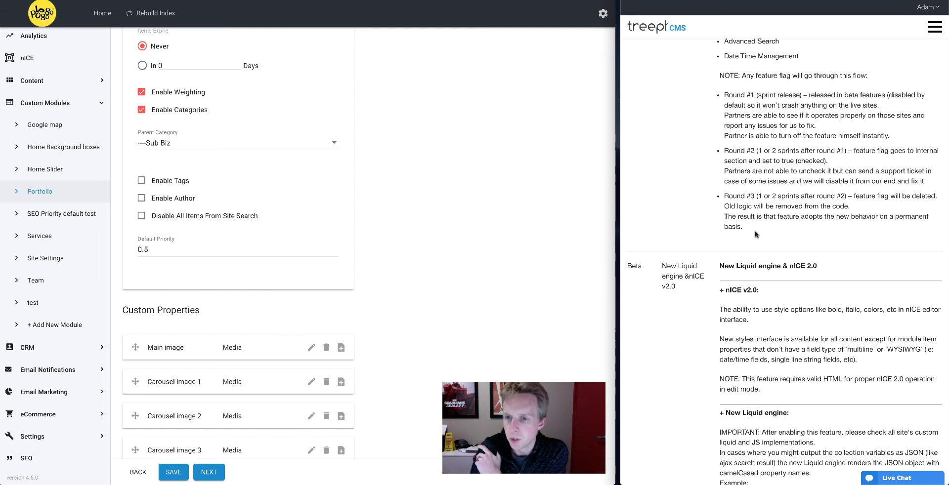
scroll(764, 239, "up", 3)
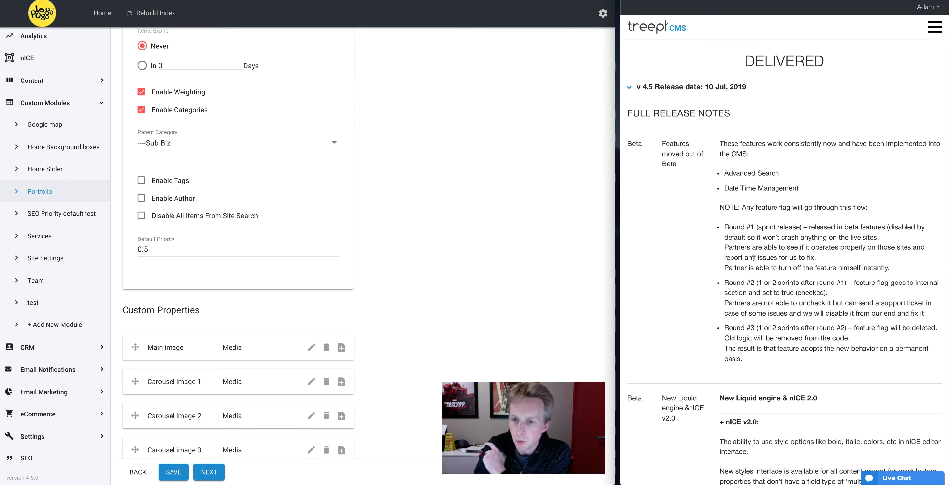
Look over the Public Backlog categories above the delivered notes and skim the first beta entries once more
scroll(742, 256, "up", 5)
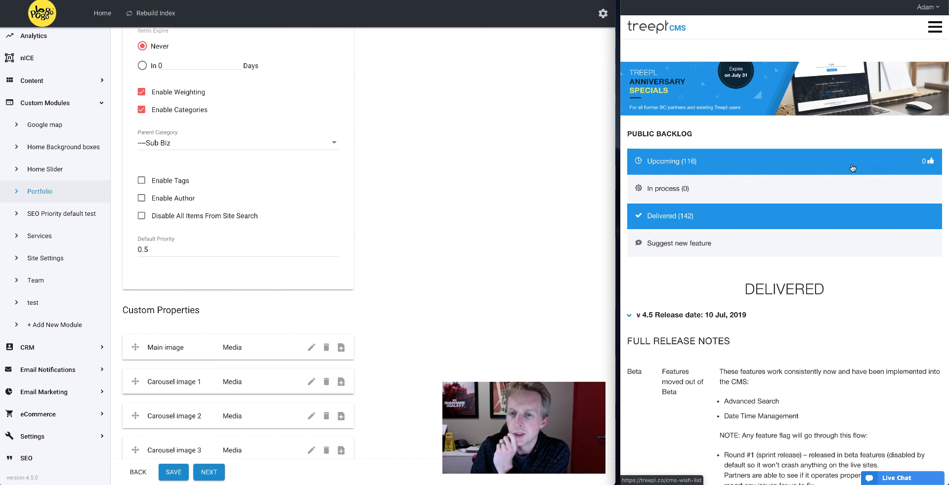
scroll(707, 207, "down", 2)
scroll(713, 237, "up", 2)
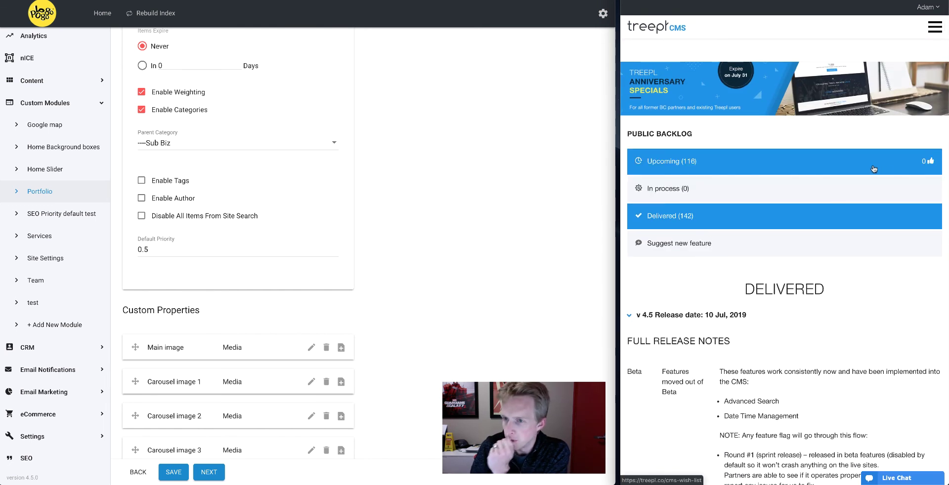
scroll(746, 287, "down", 10)
scroll(747, 287, "down", 20)
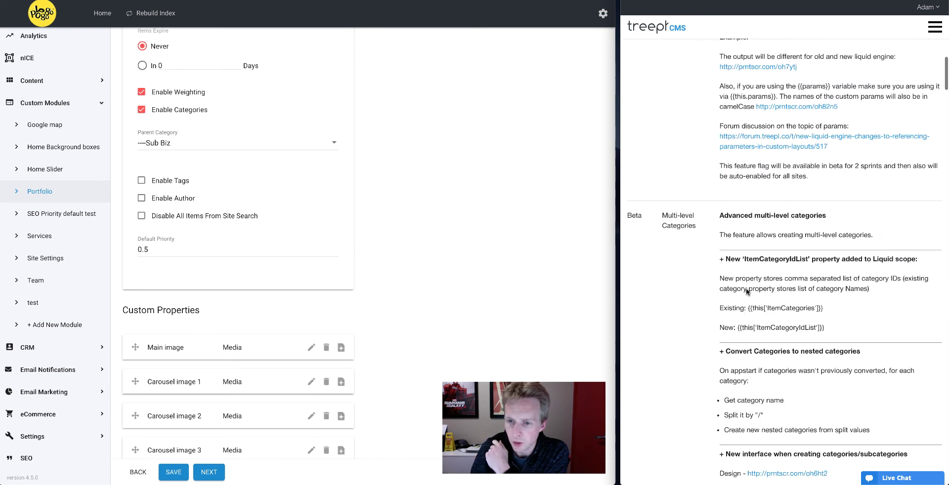
scroll(746, 287, "up", 20)
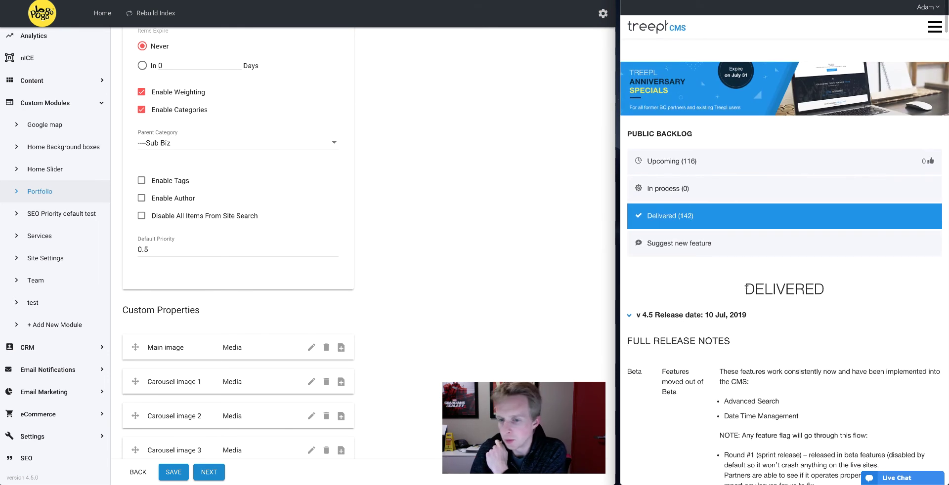